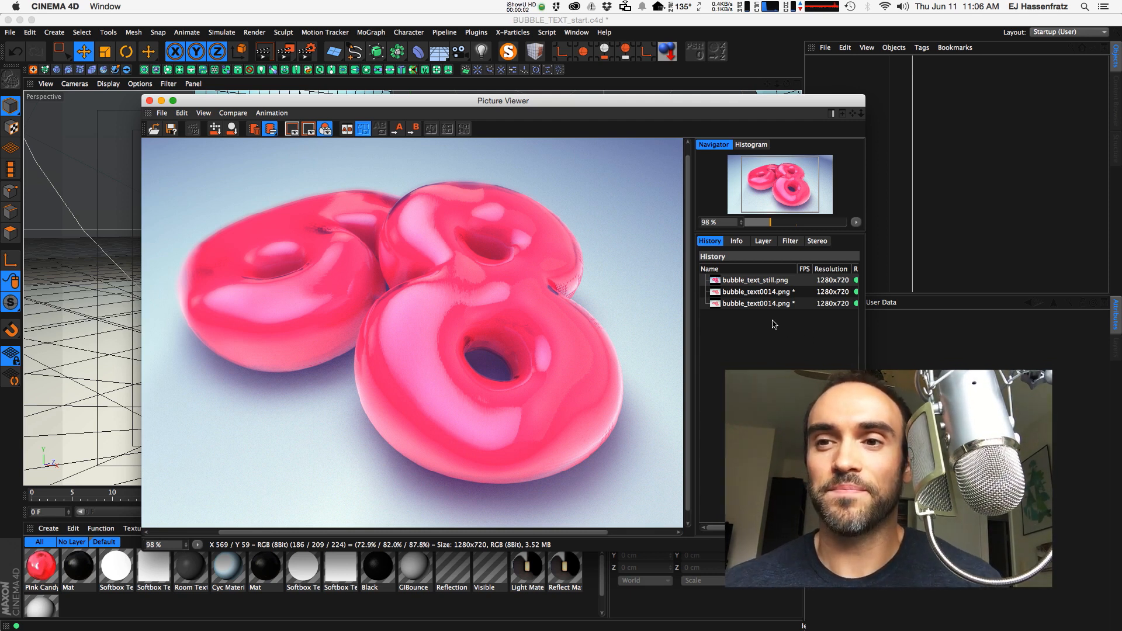
Close the rendered image view, add a MoText object to the scene and set its text to E.
left_click(150, 100)
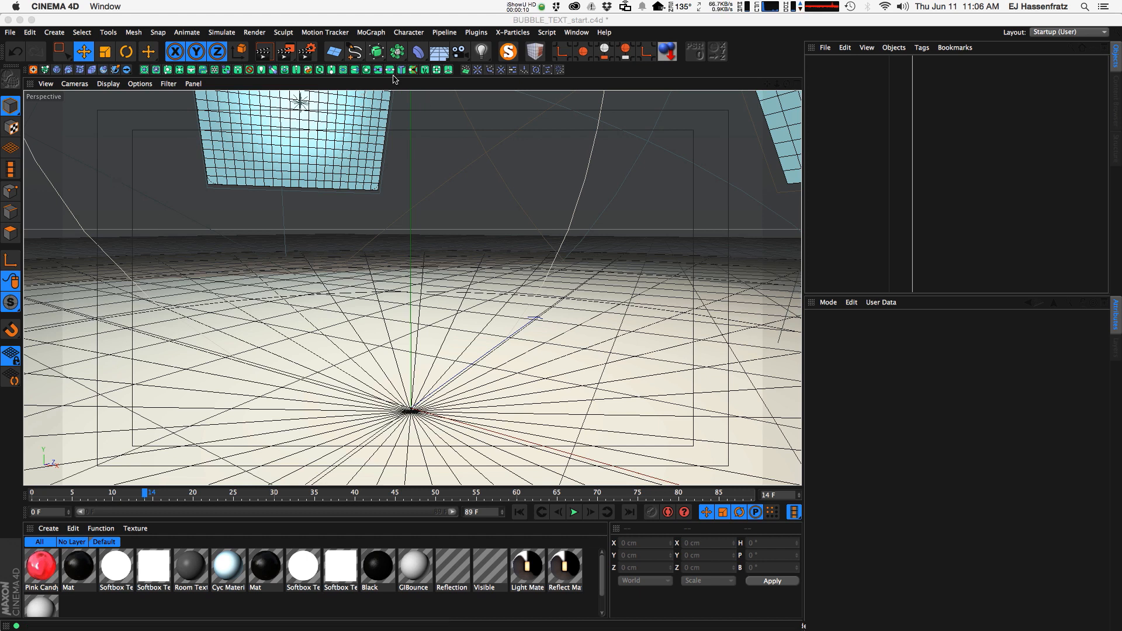
left_click(374, 32)
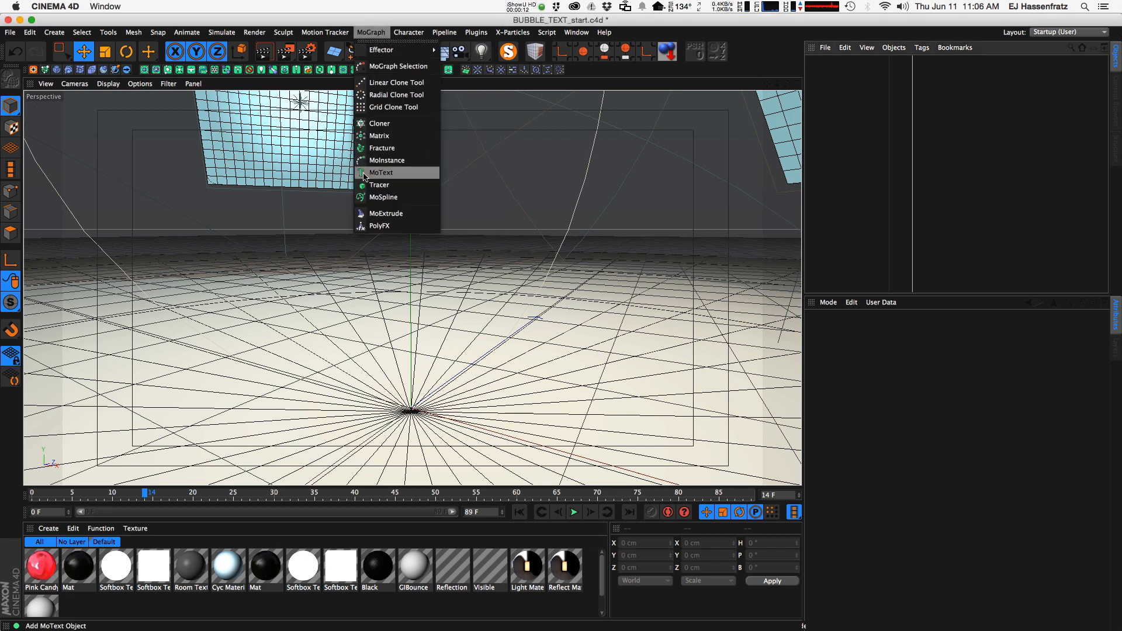
left_click(386, 172)
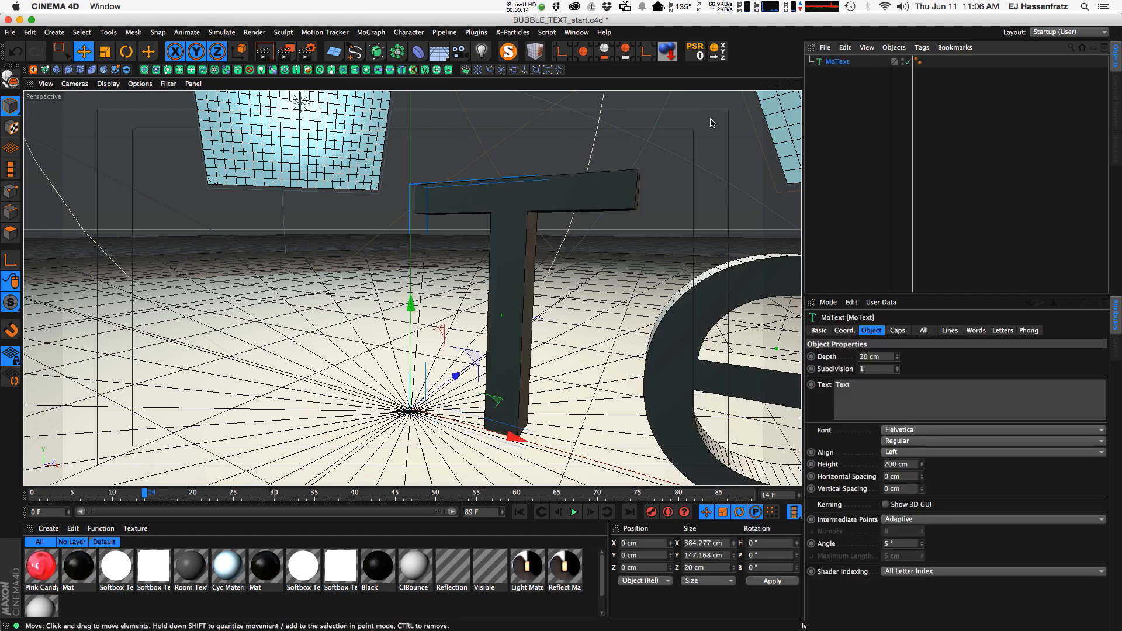
double_click(837, 396)
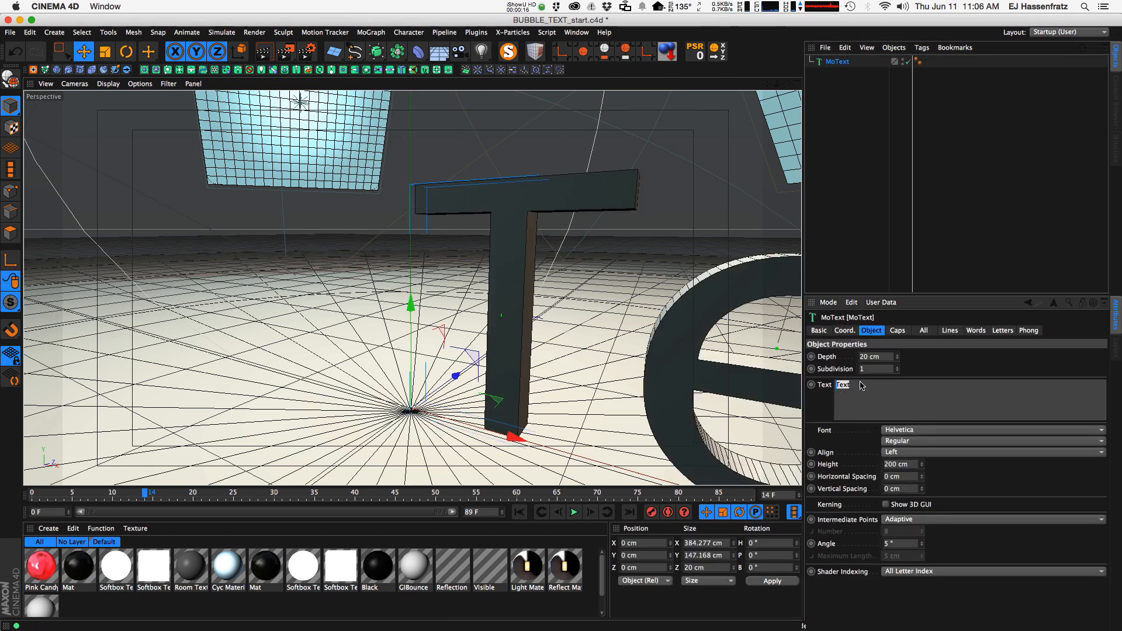
type("E")
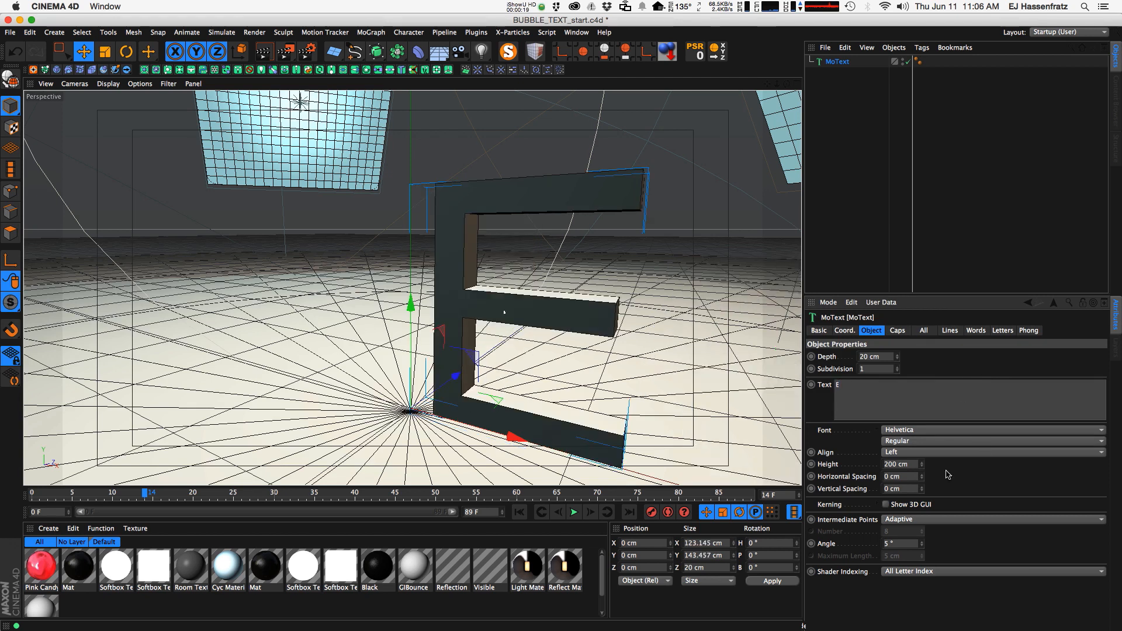
Set the MoText's font weight to Bold and its alignment to Middle.
left_click(905, 441)
left_click(897, 452)
left_click(919, 453)
left_click(923, 476)
left_click_drag(453, 438, 475, 397, "alt")
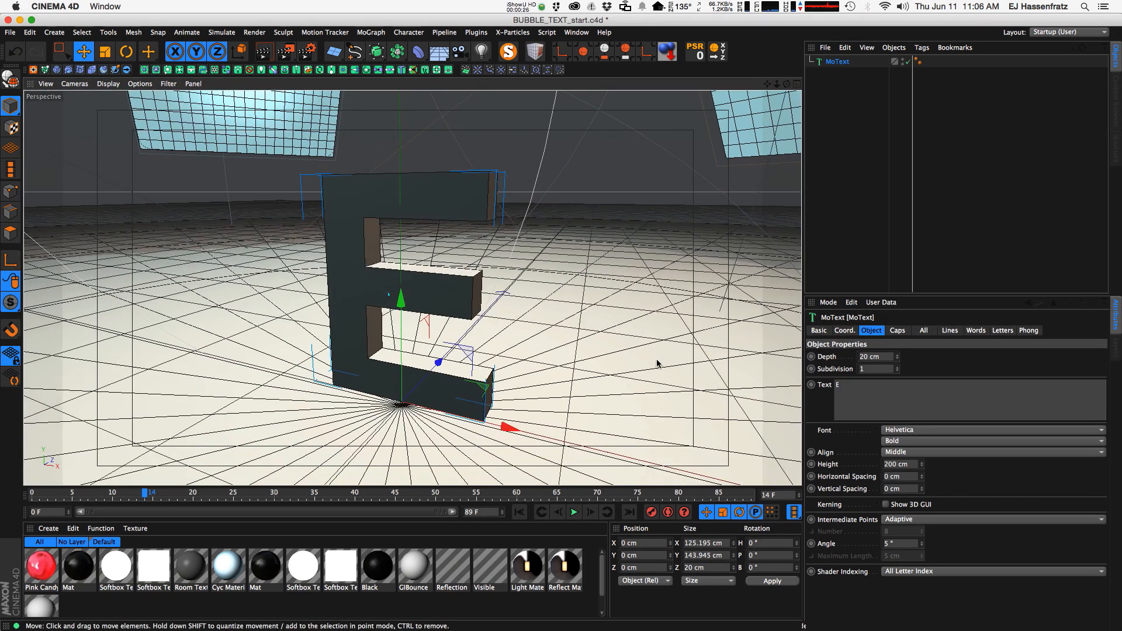
Try the Hiragino Maru Gothic ProN font on the letter E.
left_click(982, 430)
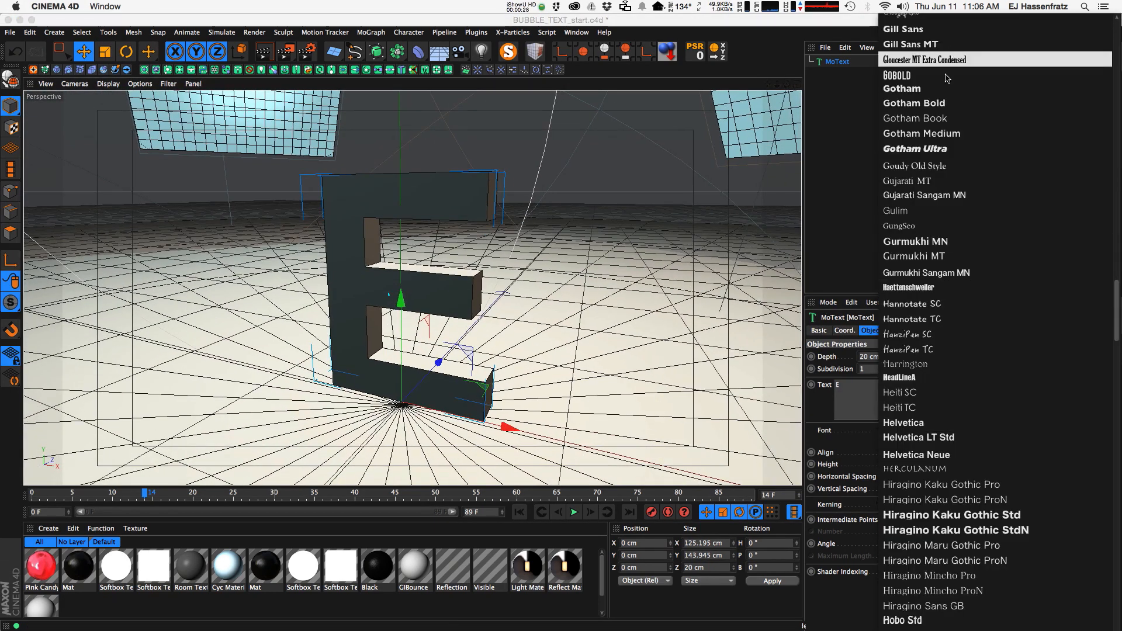
scroll(982, 275, "up", 10)
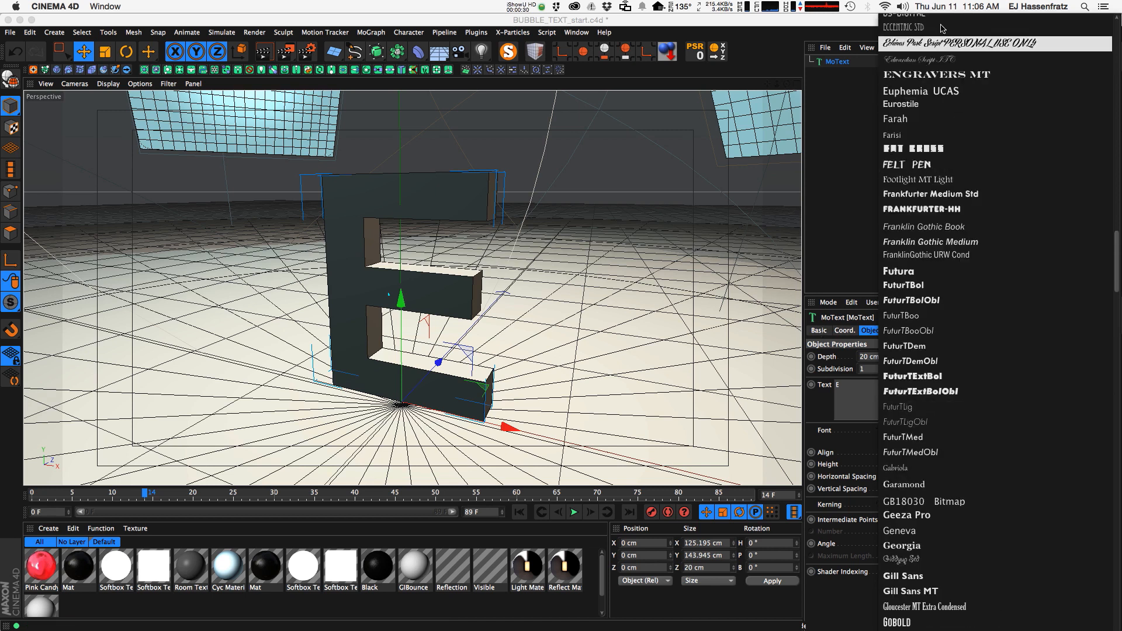
scroll(931, 437, "up", 2)
scroll(931, 438, "down", 10)
scroll(931, 438, "down", 4)
left_click(931, 438)
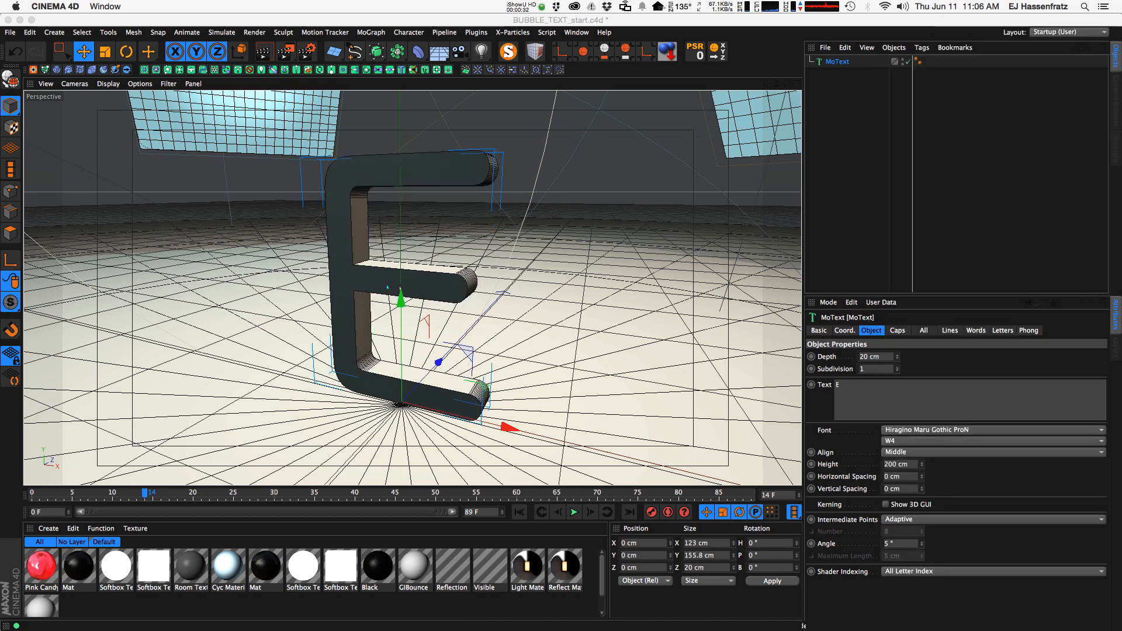
Set the letter's font to Univers 65 Bold.
left_click(900, 432)
scroll(900, 432, "down", 10)
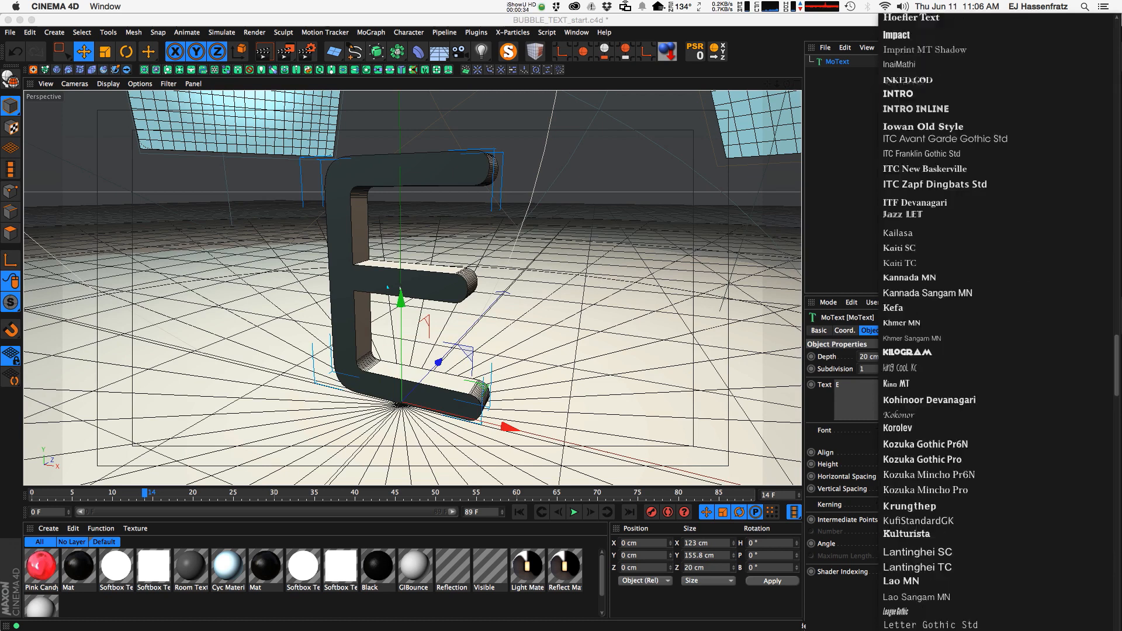
scroll(931, 574, "down", 20)
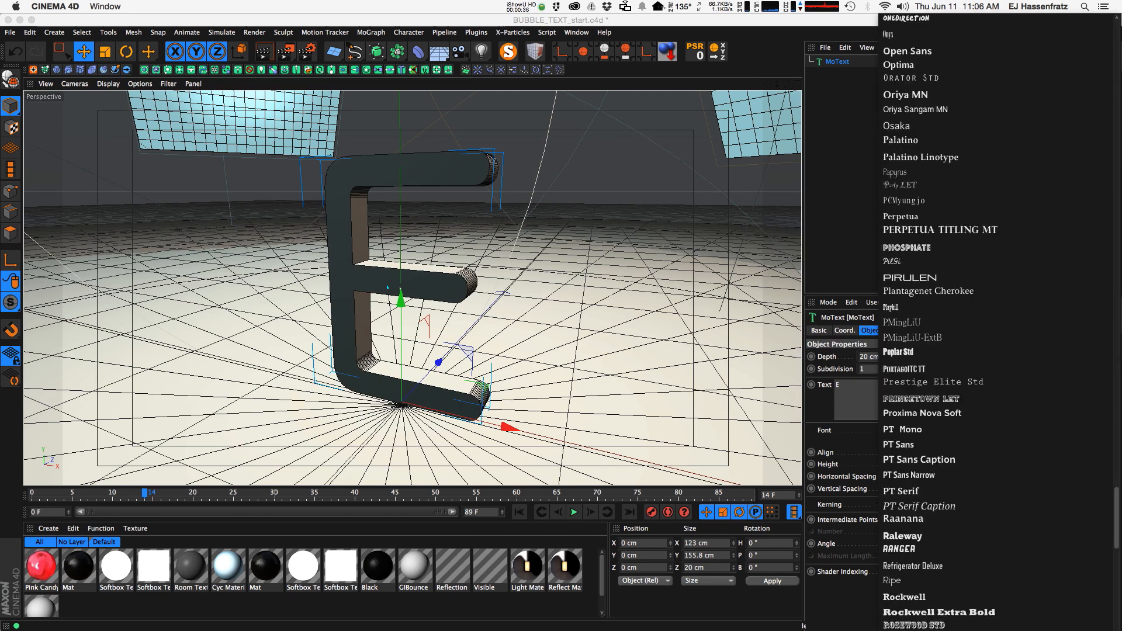
scroll(931, 574, "down", 12)
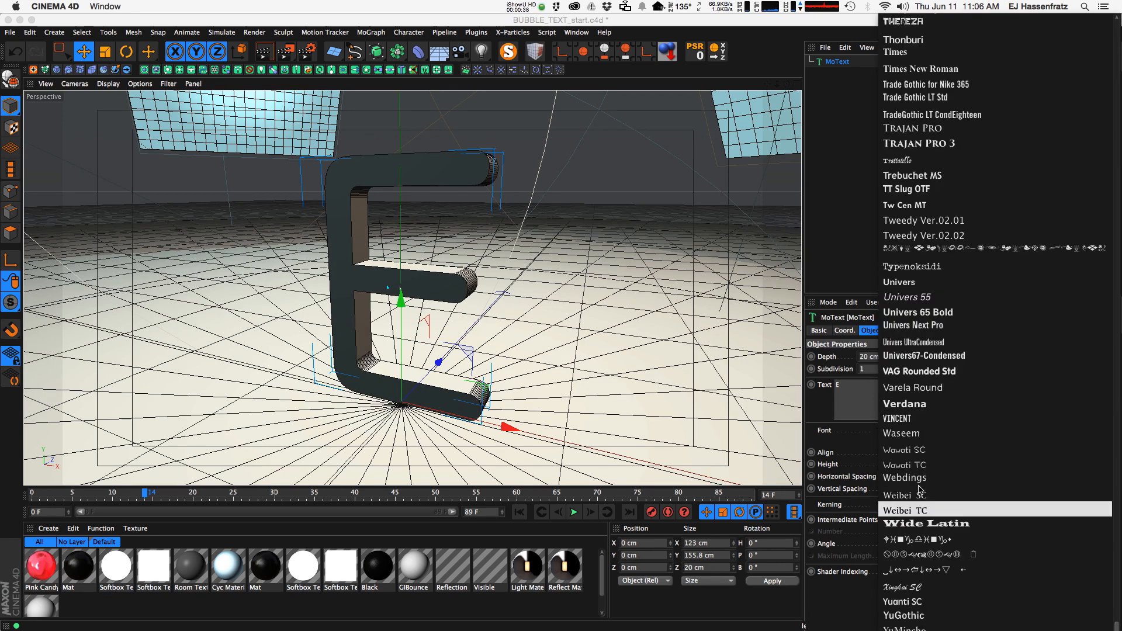
left_click(935, 314)
mouse_move(504, 368)
left_mouse_down("alt")
mouse_move(527, 356)
mouse_move(501, 352)
left_mouse_up("alt")
left_click_drag(446, 379, 470, 381, "alt")
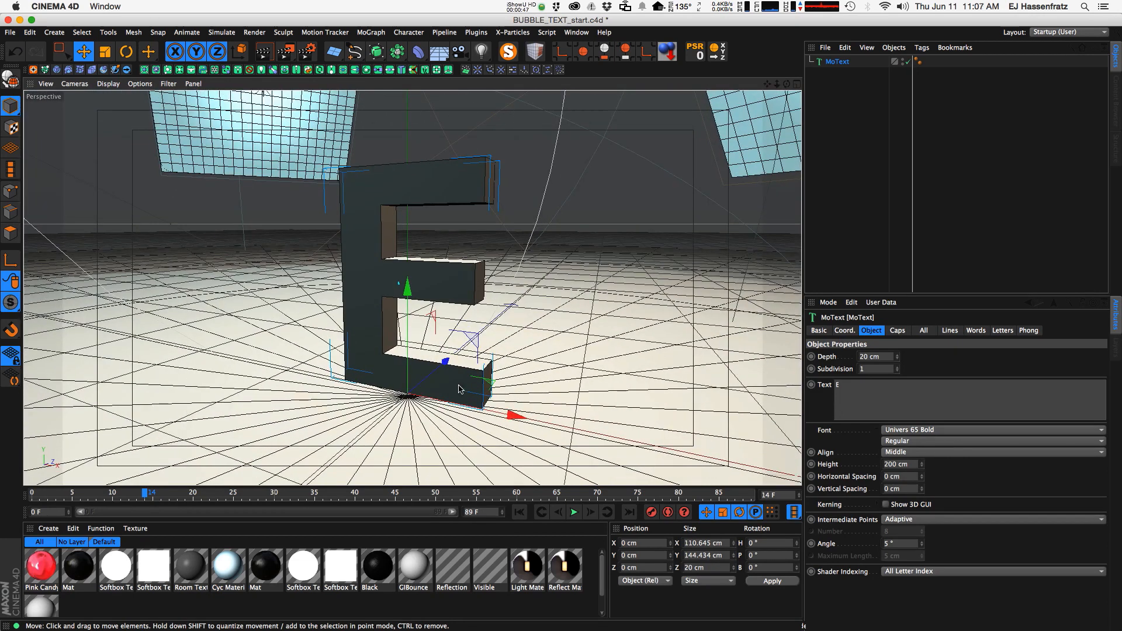
left_click_drag(458, 389, 387, 392, "alt")
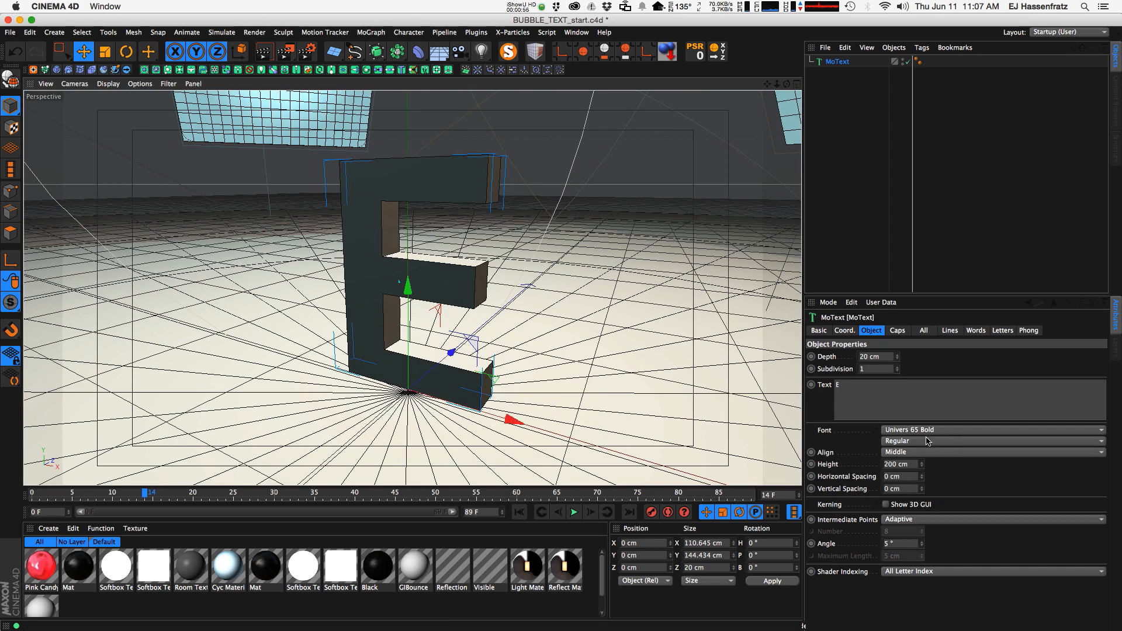
Set both the start and end caps of the MoText to Fillet Cap.
left_click(901, 331)
left_click(931, 356)
left_click(933, 404)
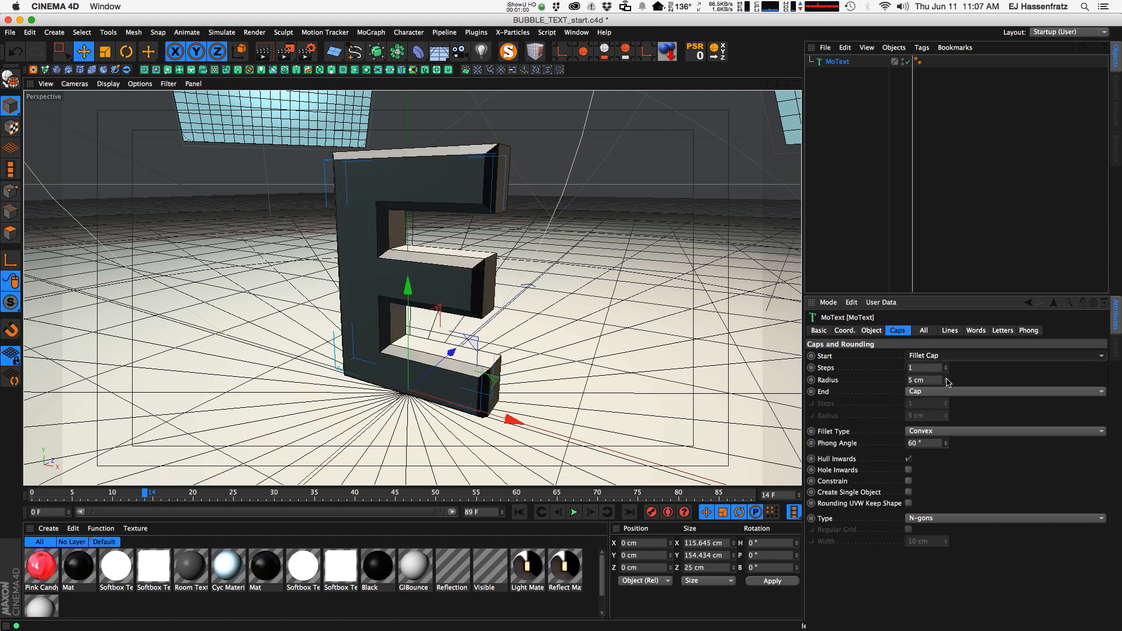
left_click(935, 392)
left_click(932, 439)
Set the fillet steps to 3 for both the start and end caps of the letter.
left_click_drag(538, 371, 455, 360, "alt")
left_click(944, 366)
left_click(946, 366)
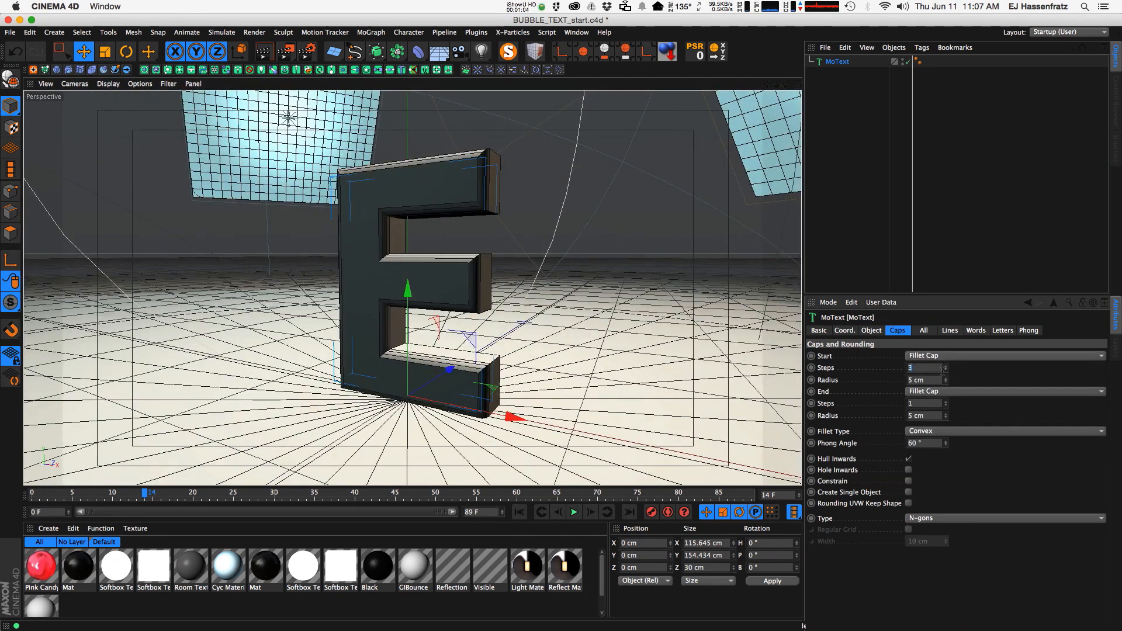
left_click(946, 401)
left_click(945, 402)
left_click_drag(503, 374, 419, 386, "alt")
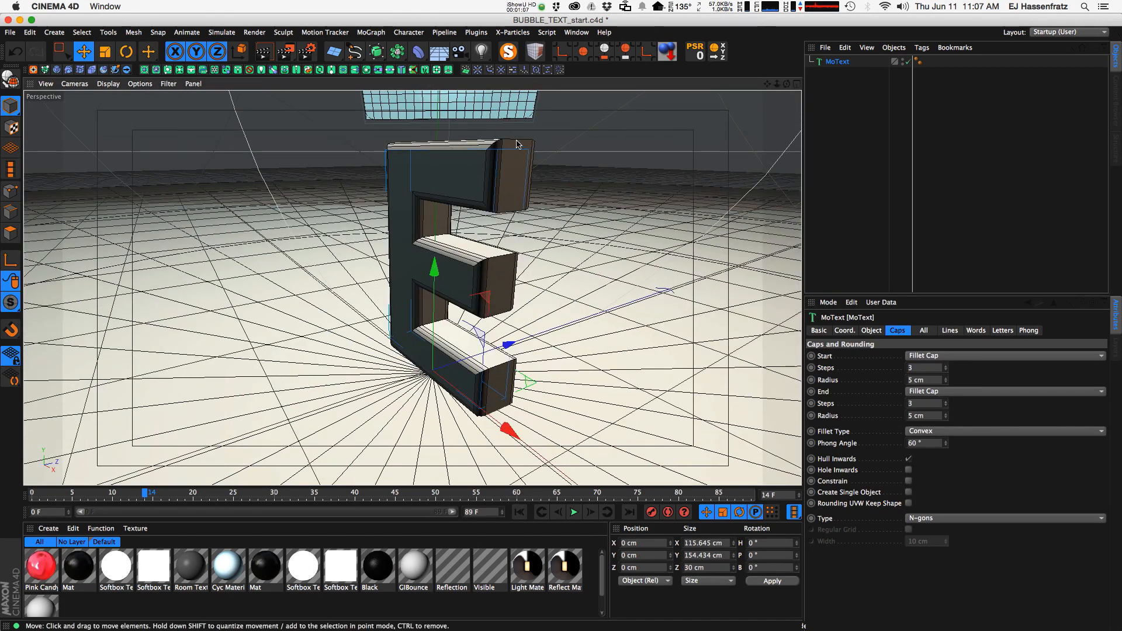
Try a depth of 2 cm for the MoText and set it back to 20 cm.
left_click(871, 330)
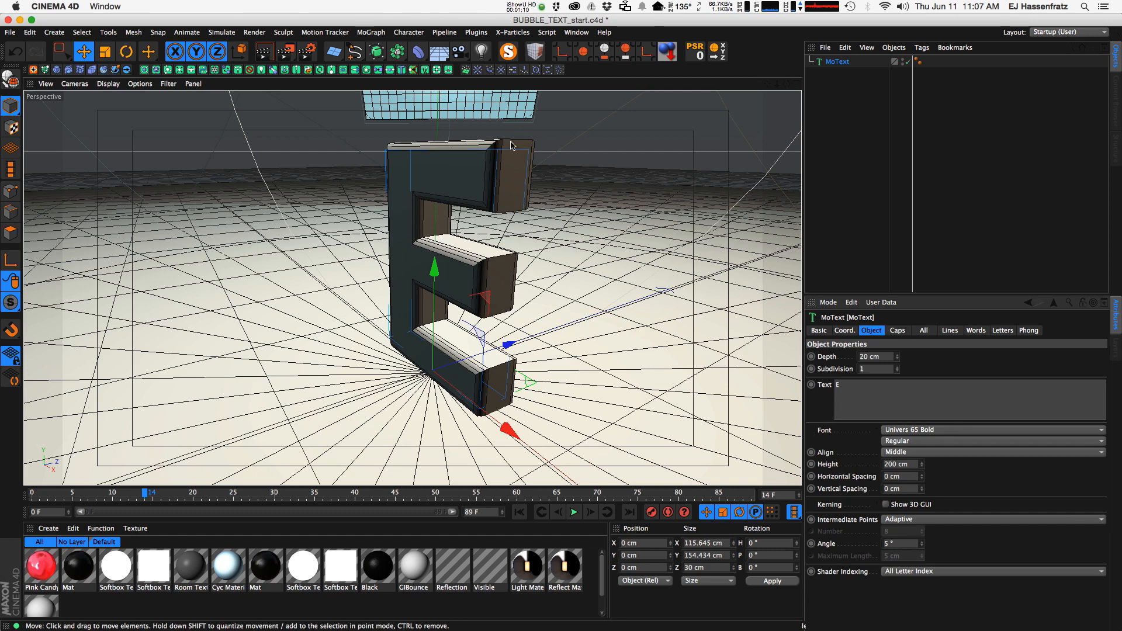
left_click_drag(899, 362, 896, 374)
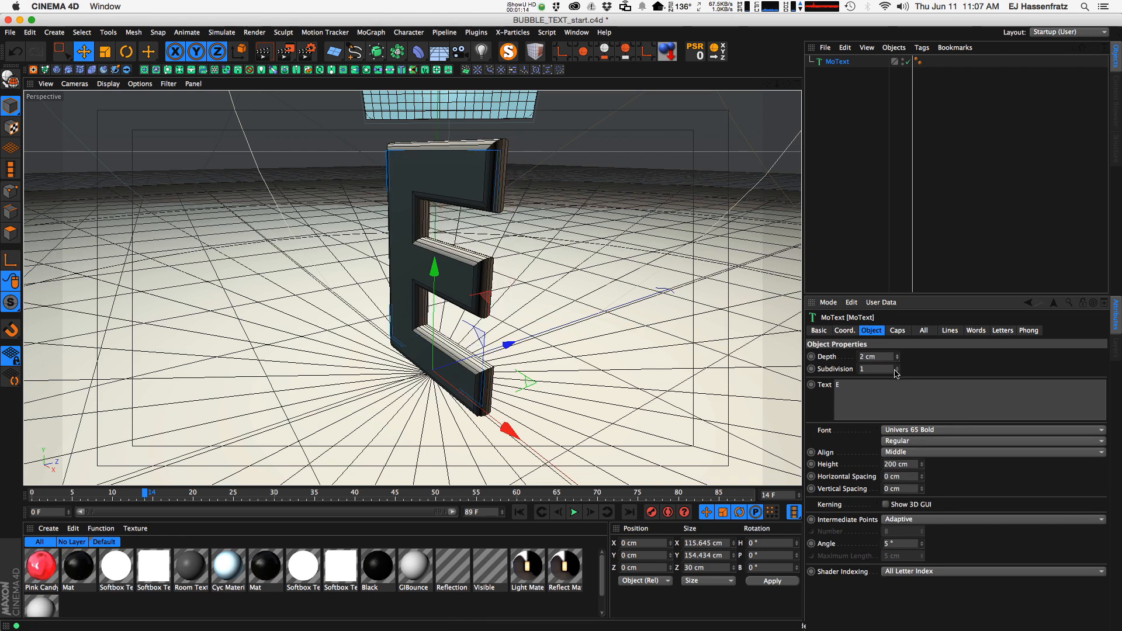
left_click_drag(515, 350, 503, 173, "alt")
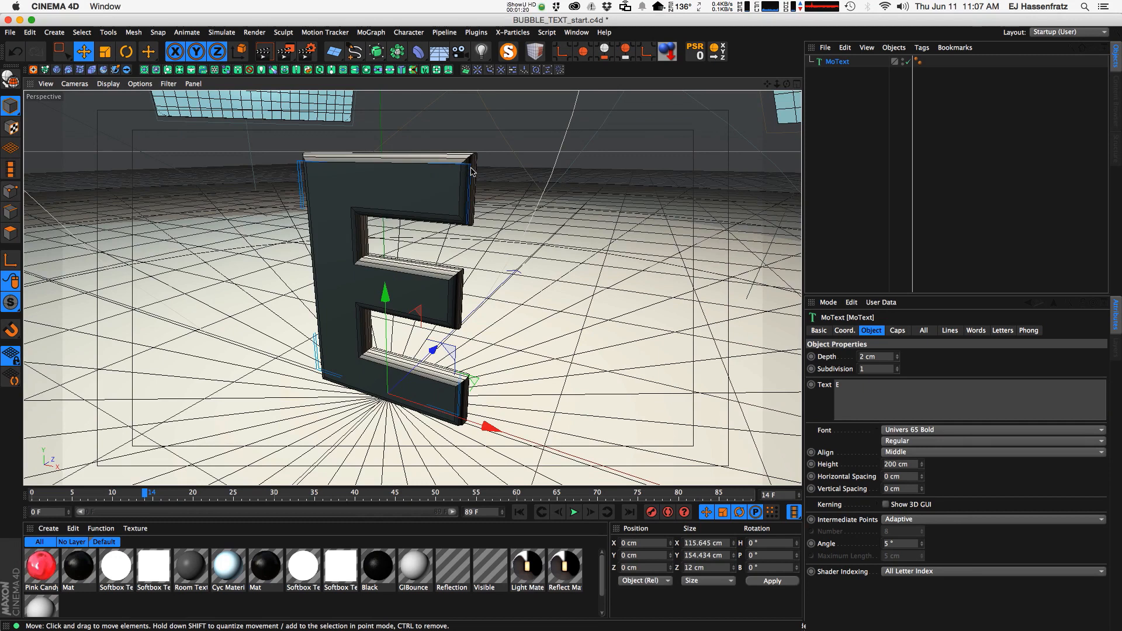
left_click_drag(880, 357, 746, 364)
type("20")
key("Return")
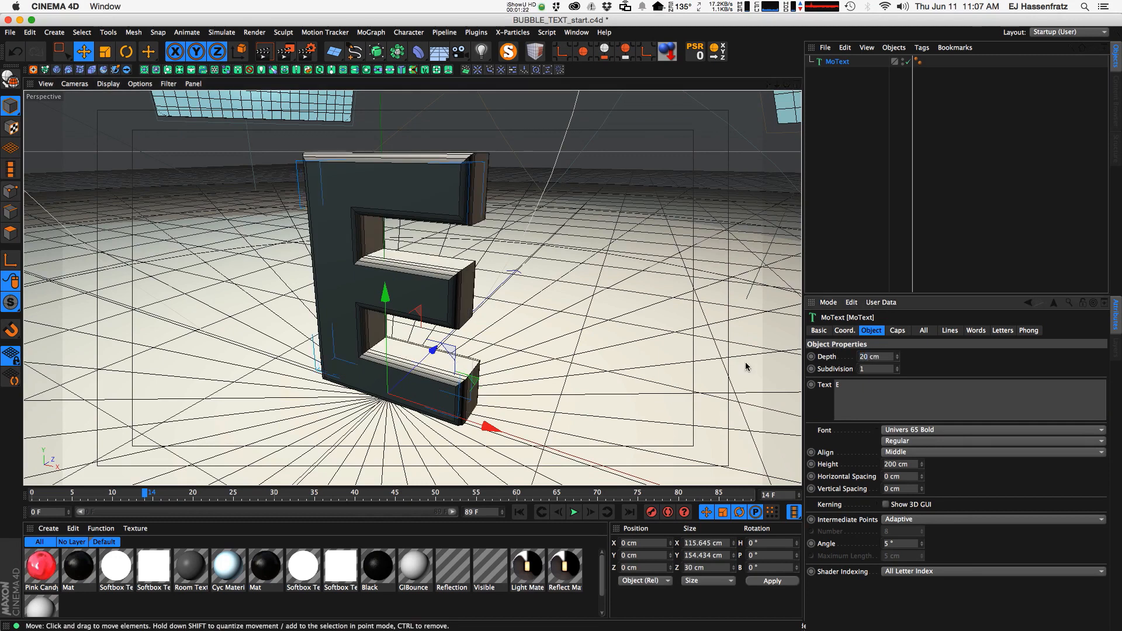
Add a Subdivision Surface and make the MoText object its child.
left_click_drag(340, 292, 437, 296, "alt")
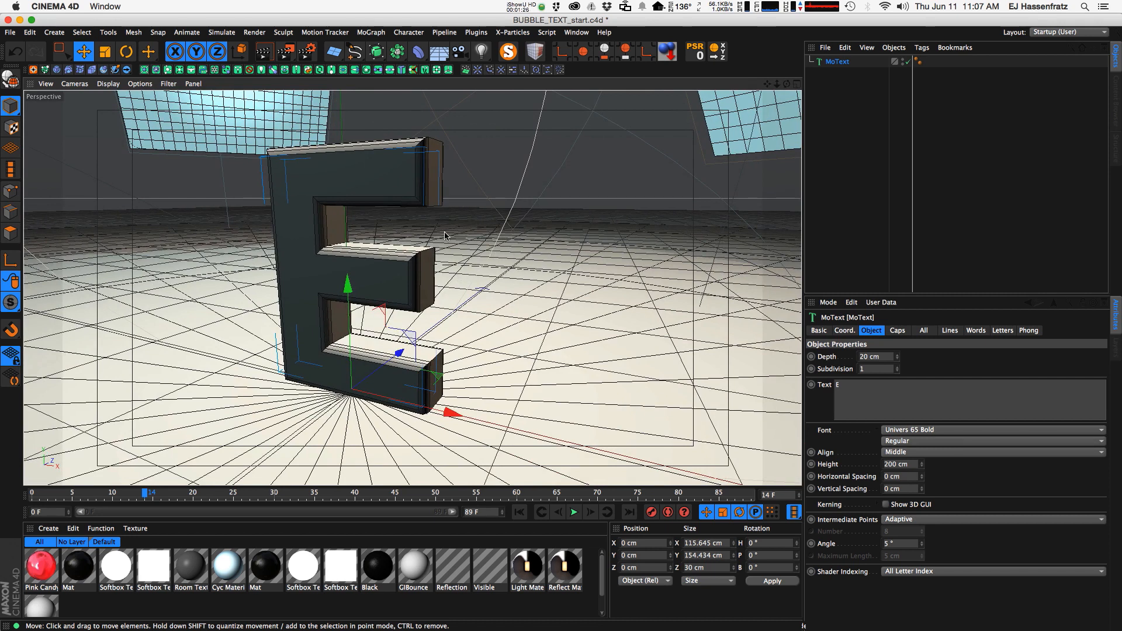
left_click_drag(376, 54, 431, 69)
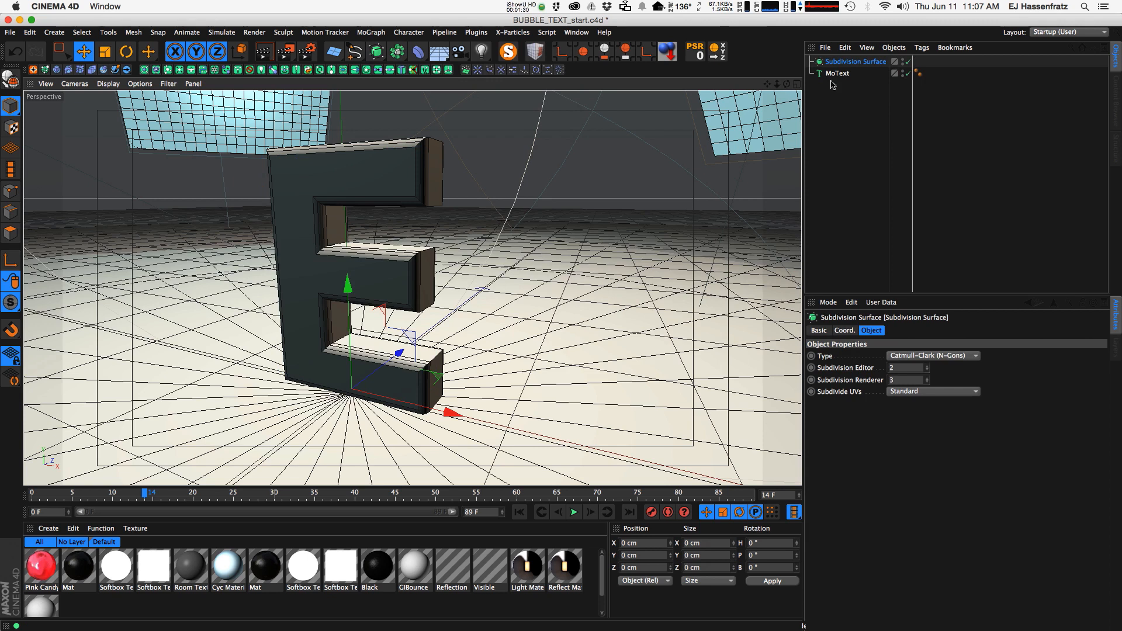
left_click_drag(840, 73, 877, 65)
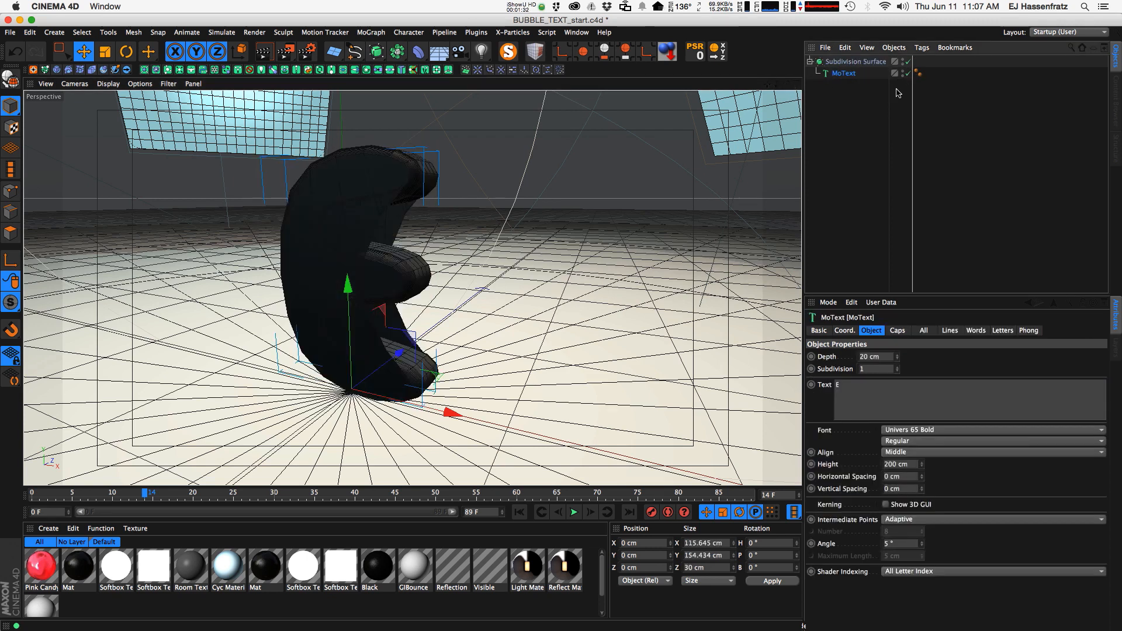
left_click_drag(334, 271, 403, 267, "alt")
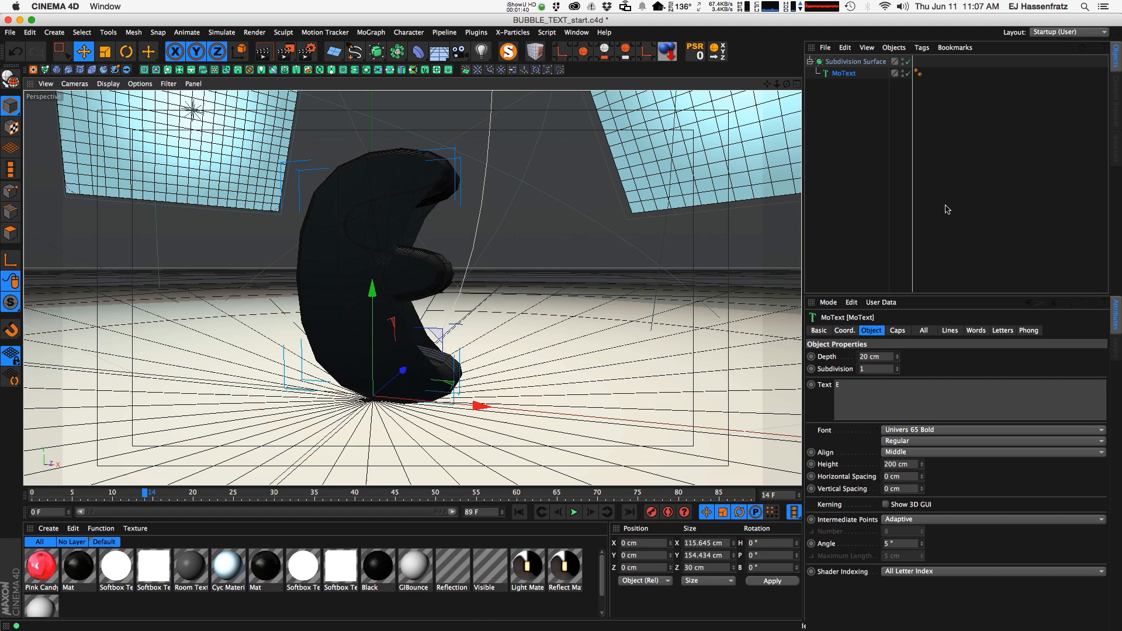
Disable the Subdivision Surface and select the MoText object to inspect the unsmoothed letter's geometry.
left_click(929, 223)
left_click(845, 73)
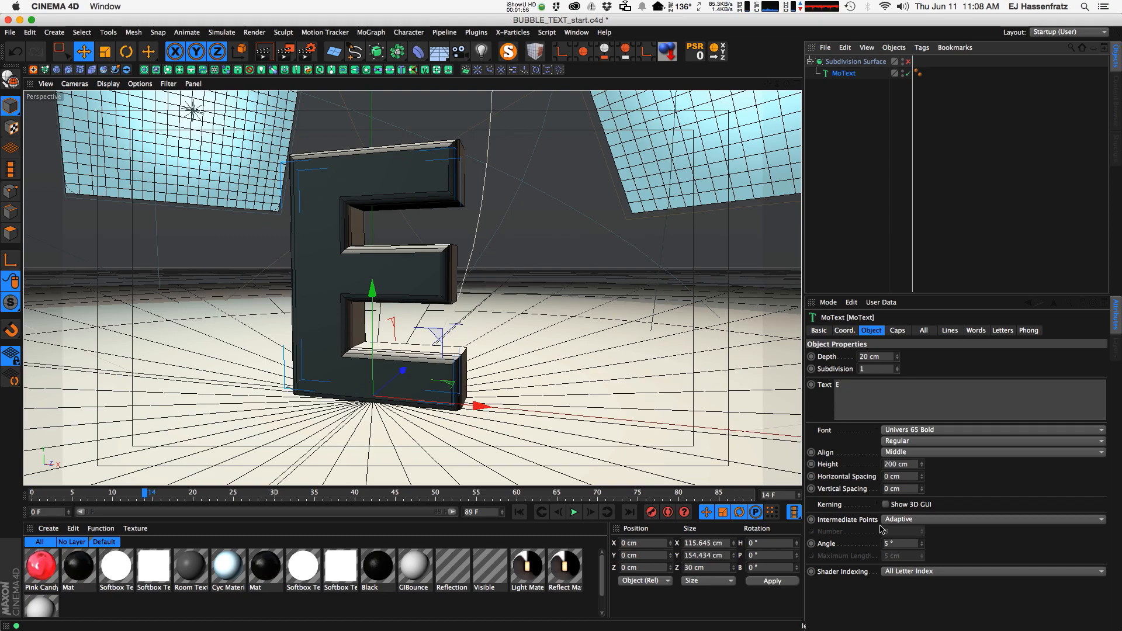
left_click_drag(363, 269, 398, 250, "alt")
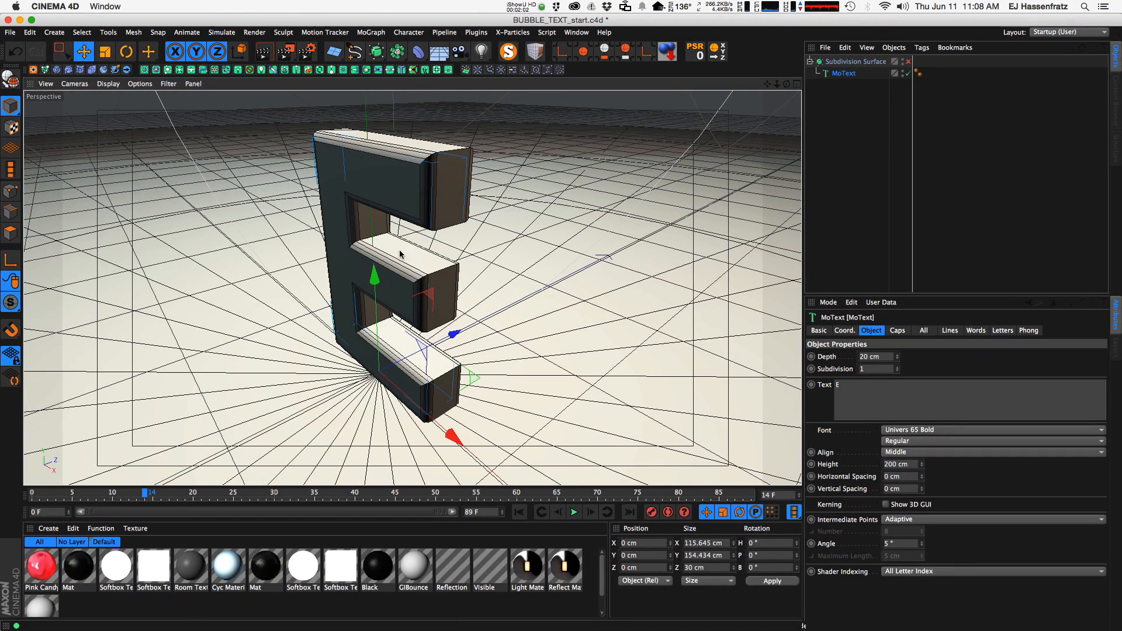
left_click_drag(404, 260, 430, 271, "alt")
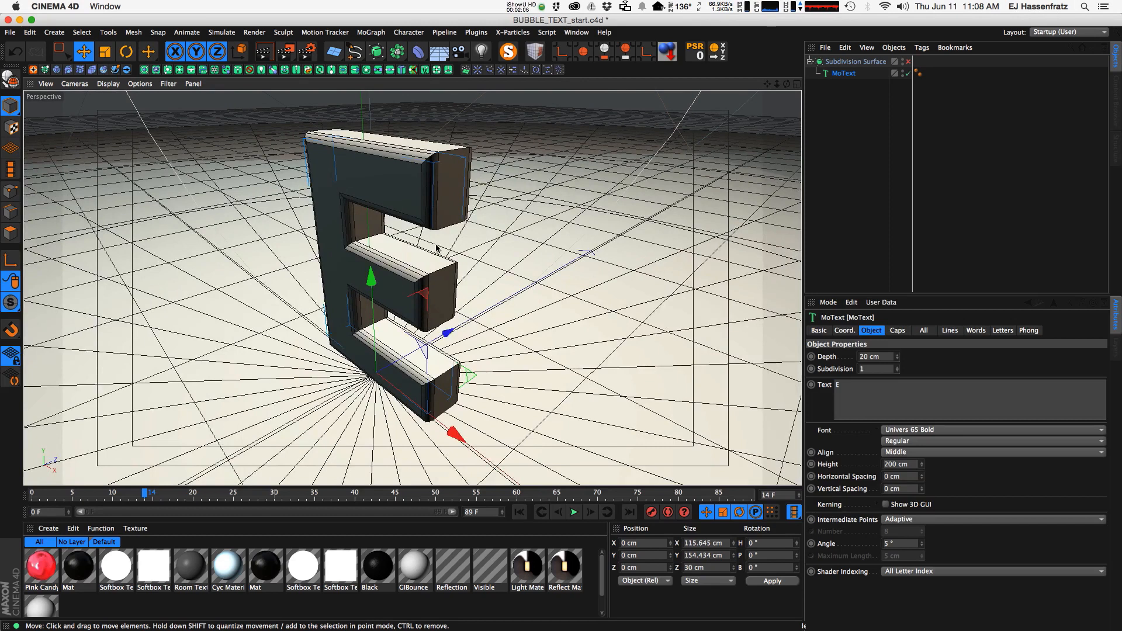
Re-enable the Subdivision Surface to examine how it deforms the letter, and disable it again.
left_click(859, 62)
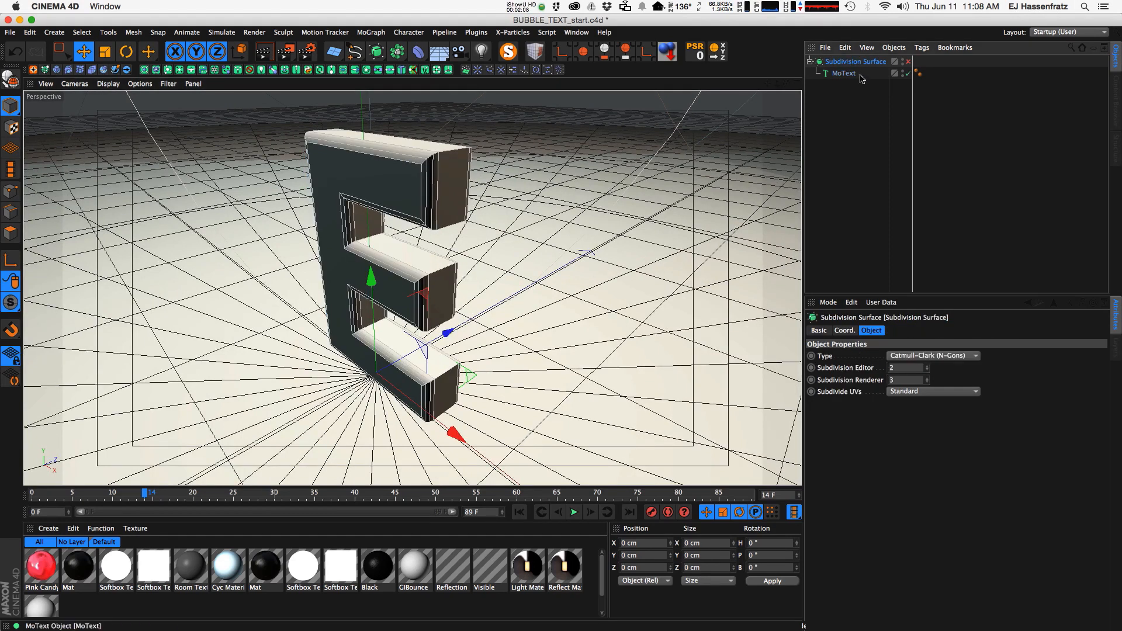
left_click_drag(913, 62, 913, 63)
left_click(909, 61)
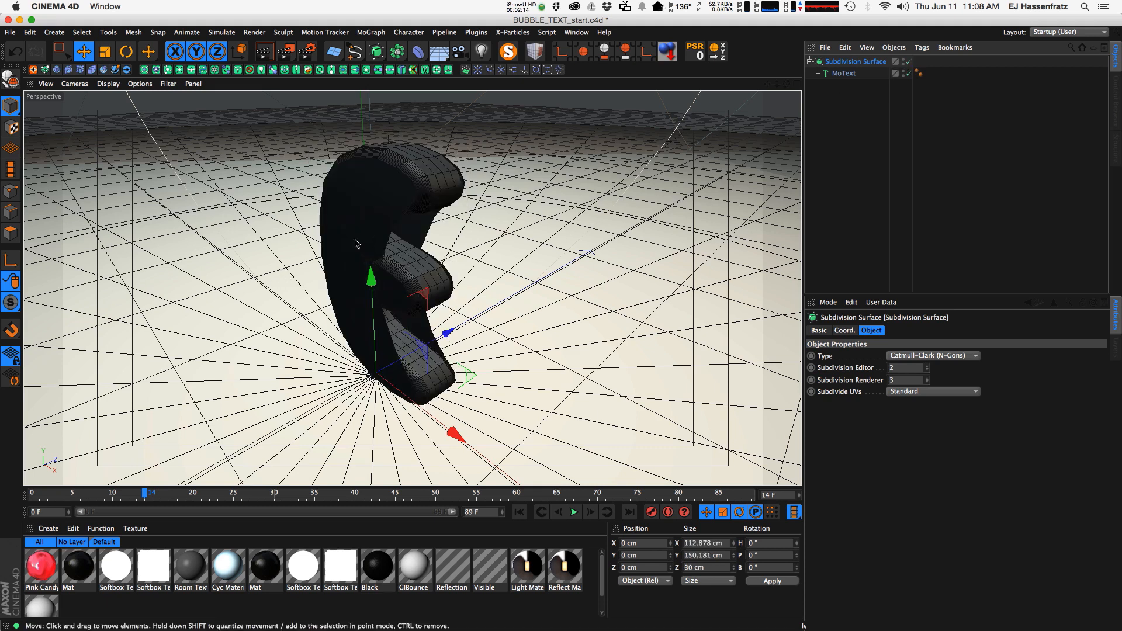
left_click_drag(411, 275, 424, 254, "alt")
left_click_drag(415, 214, 445, 204, "alt")
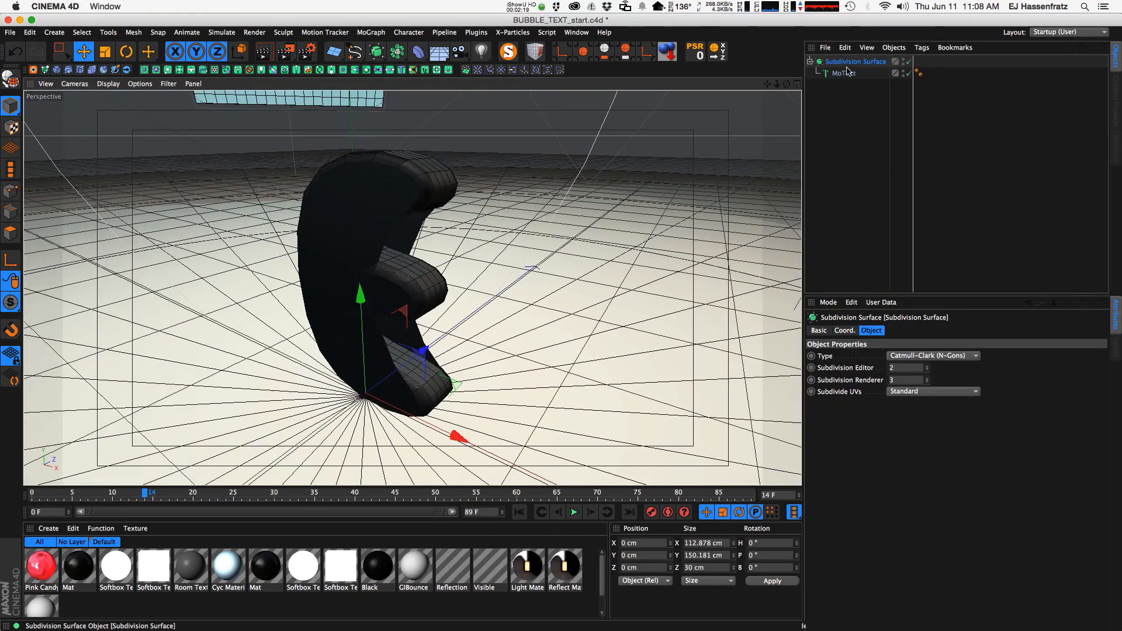
left_click(847, 71)
left_click(904, 65)
left_click(908, 62)
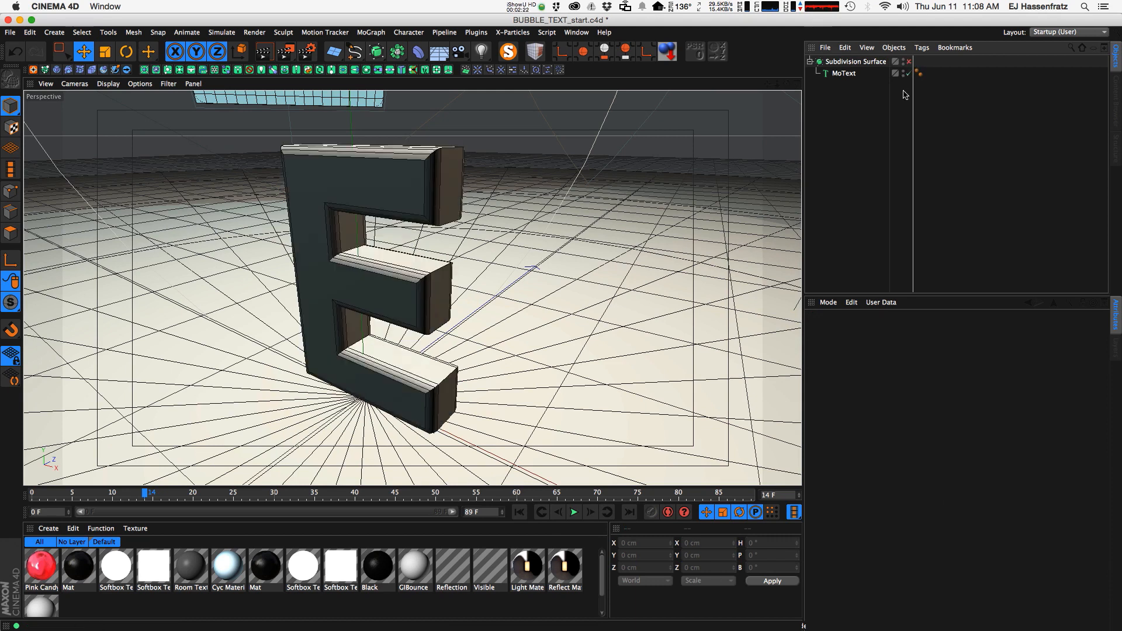
Set the MoText's Intermediate Points to Subdivided.
left_click(846, 76)
left_click_drag(351, 314, 390, 305, "alt")
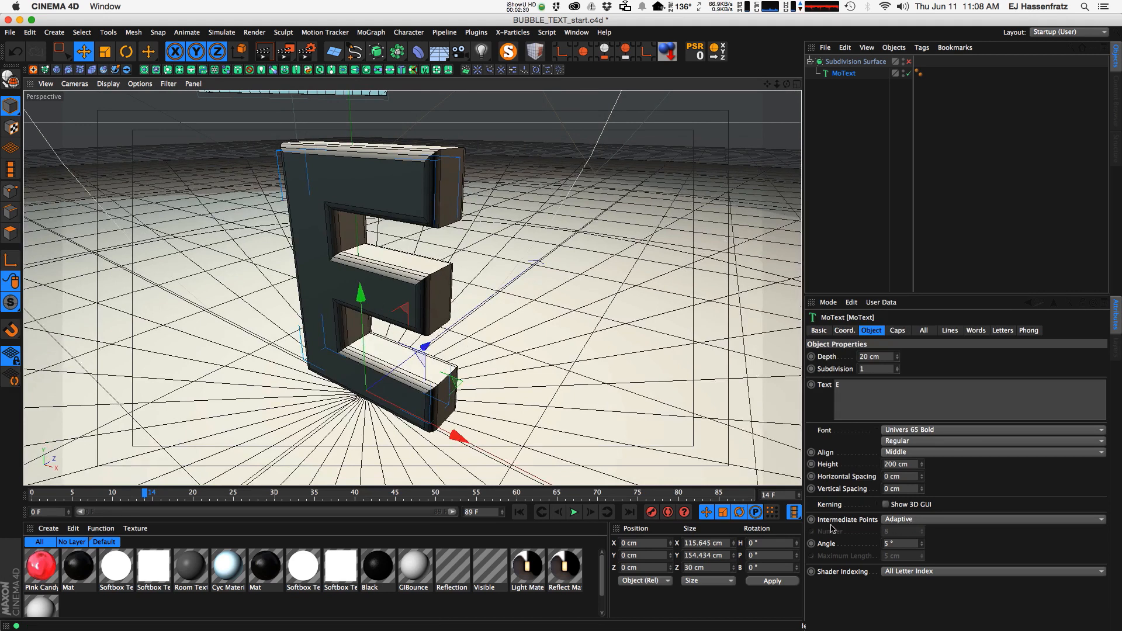
left_click(910, 521)
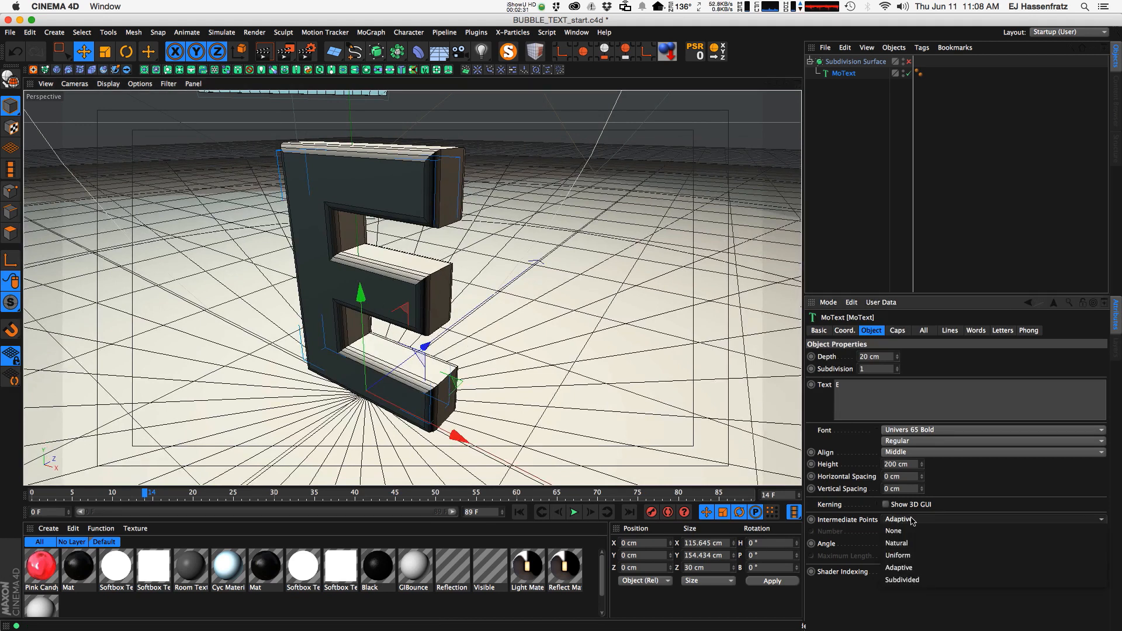
left_click(921, 580)
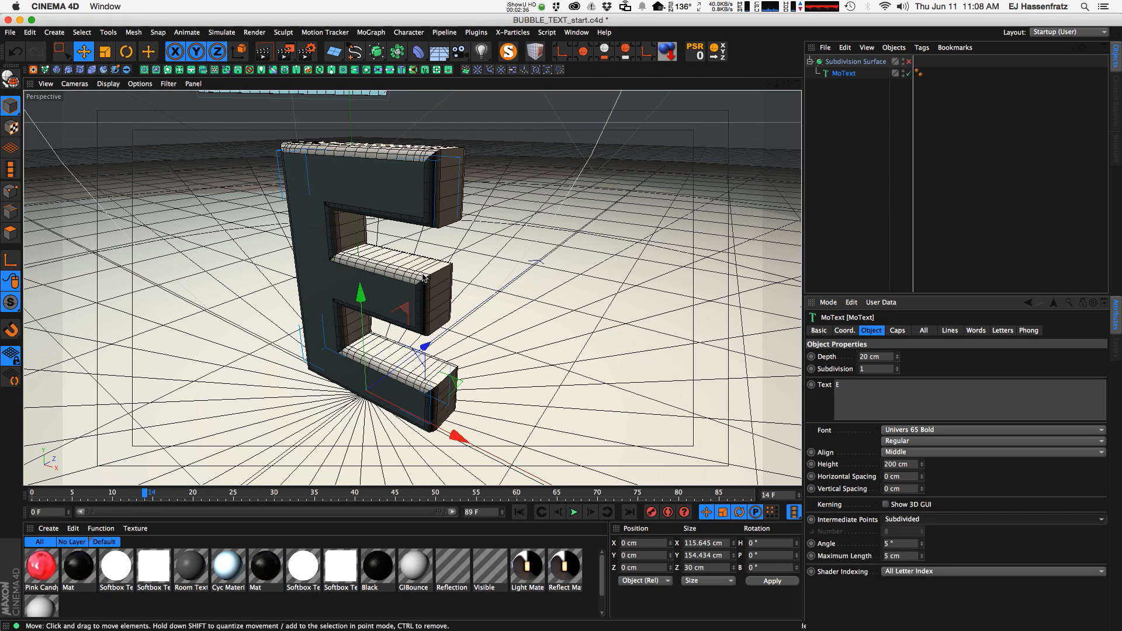
Set the MoText's intermediate point angle to 90° and inspect the E's geometry.
left_click_drag(380, 287, 491, 281, "alt")
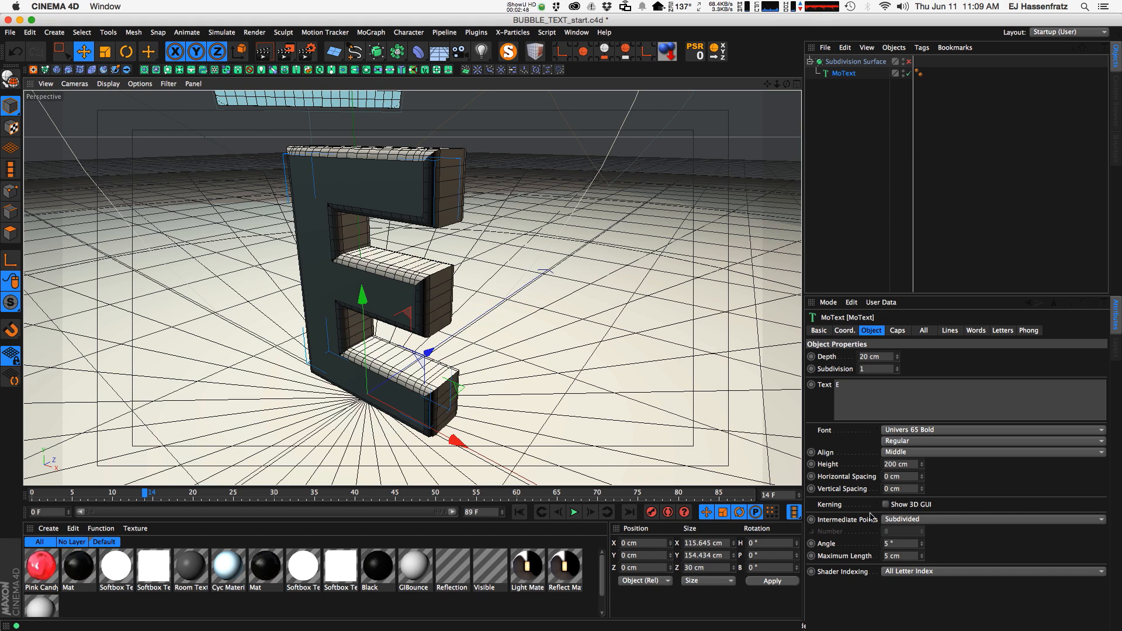
left_click_drag(921, 544, 924, 548)
mouse_move(925, 505)
left_mouse_down()
mouse_move(928, 478)
mouse_move(925, 514)
mouse_move(926, 489)
left_mouse_up()
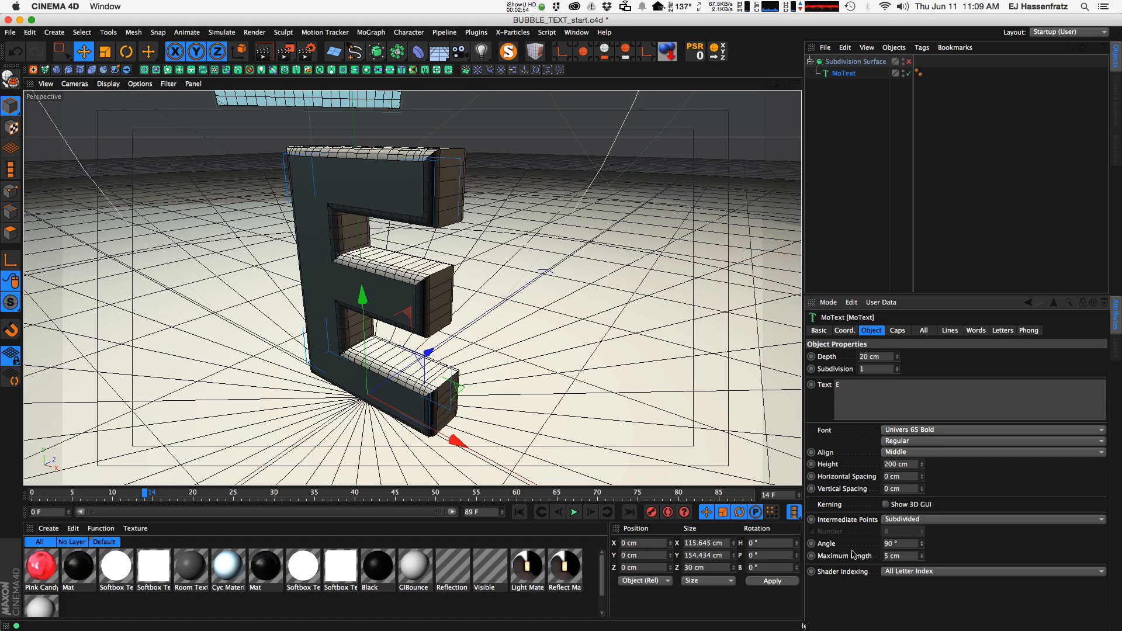
left_click_drag(378, 290, 306, 216, "alt")
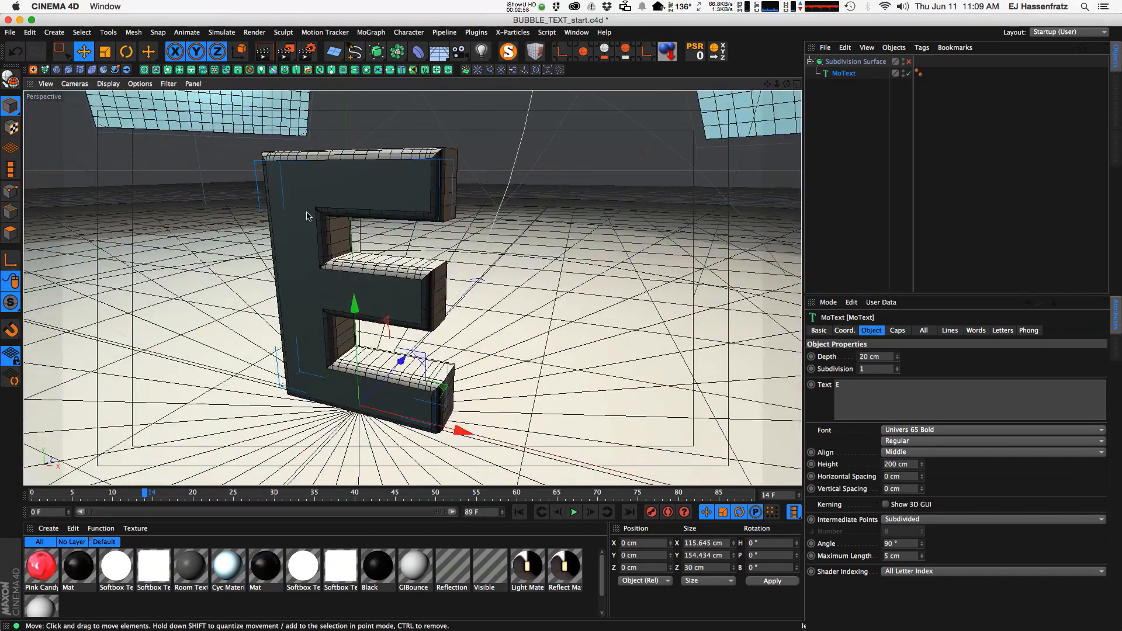
left_click_drag(403, 313, 496, 315, "alt")
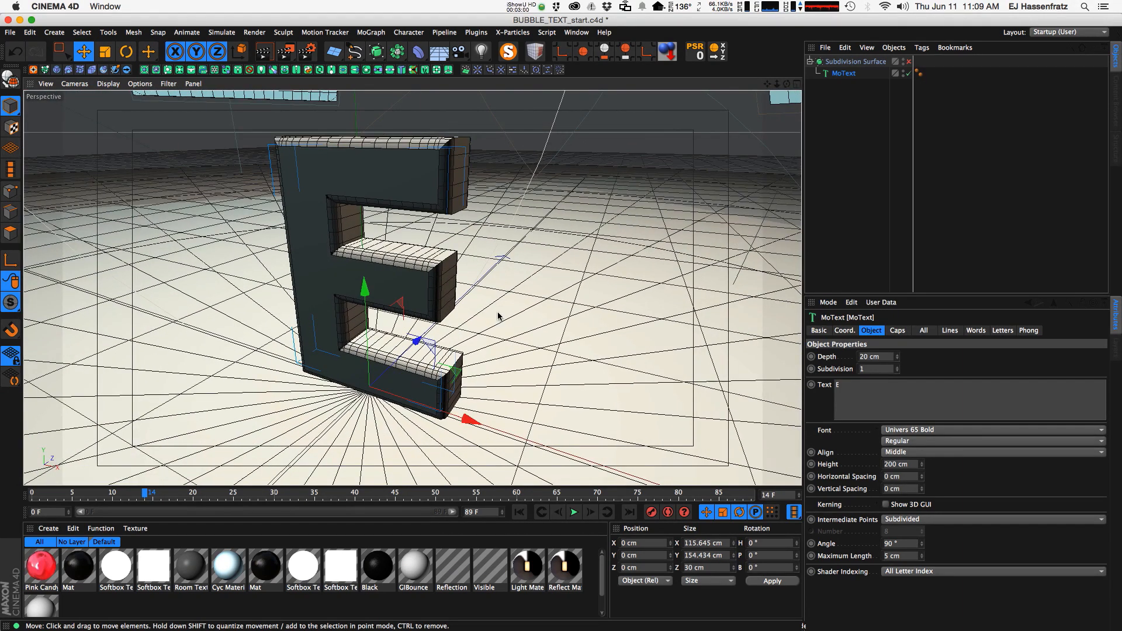
Replace the MoText's letter with "S" to inspect the geometry along its curves.
double_click(839, 400)
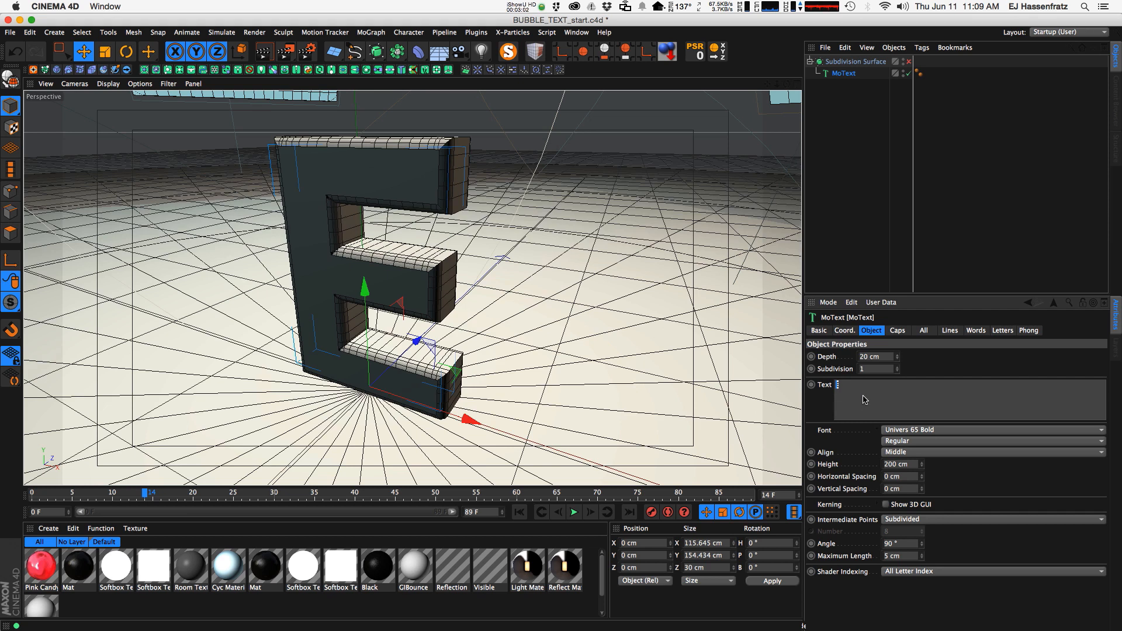
type("S")
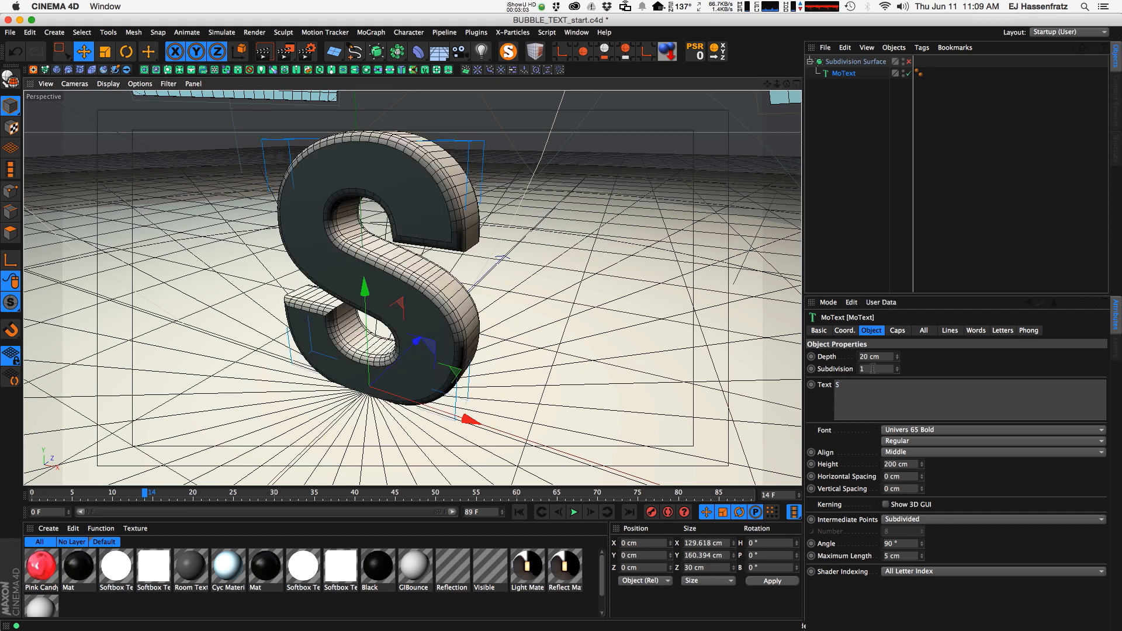
mouse_move(448, 362)
left_mouse_down("alt")
mouse_move(455, 352)
mouse_move(436, 343)
mouse_move(440, 353)
left_mouse_up("alt")
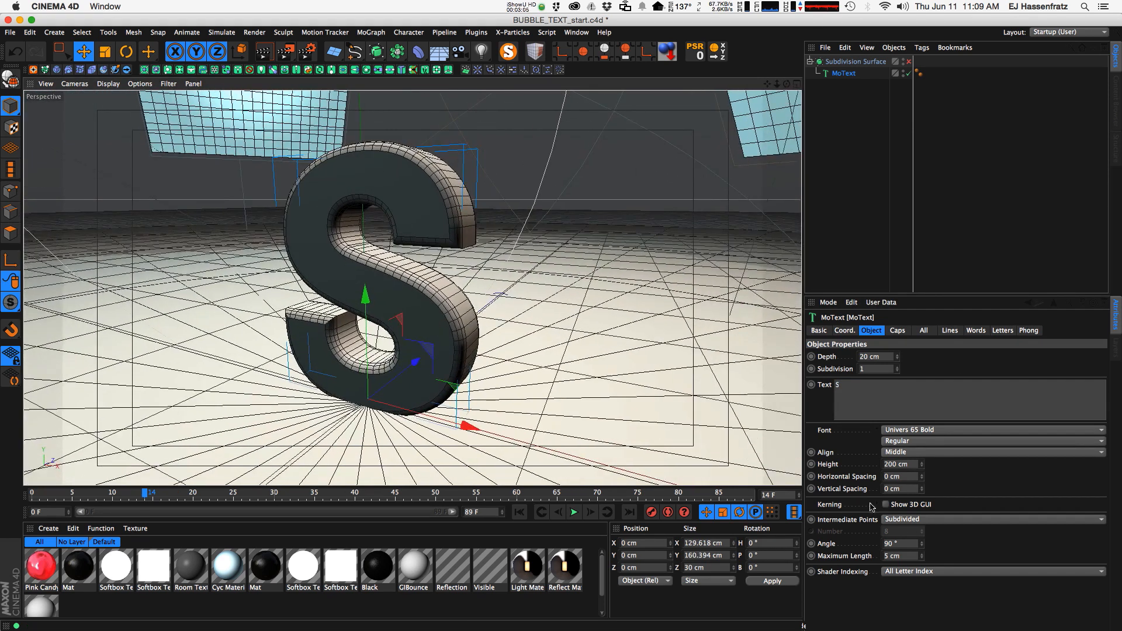
Set the MoText's Maximum Length for intermediate points to 30 cm.
mouse_move(922, 543)
left_mouse_down()
mouse_move(918, 599)
mouse_move(910, 574)
mouse_move(924, 527)
left_mouse_up()
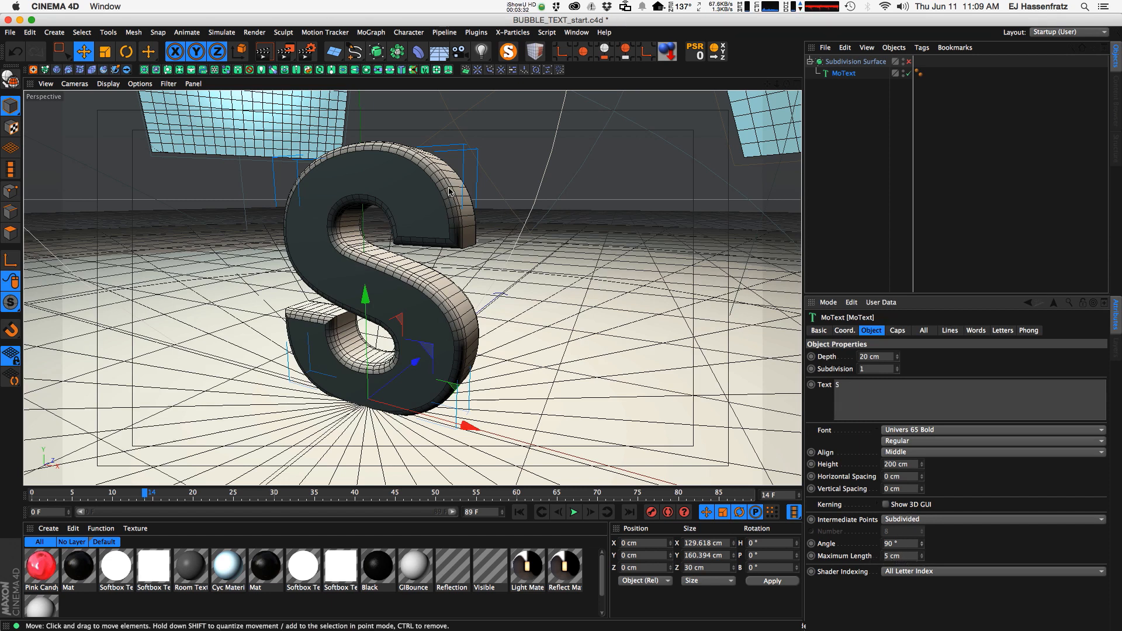
mouse_move(922, 557)
left_mouse_down()
mouse_move(929, 494)
mouse_move(925, 542)
left_mouse_up()
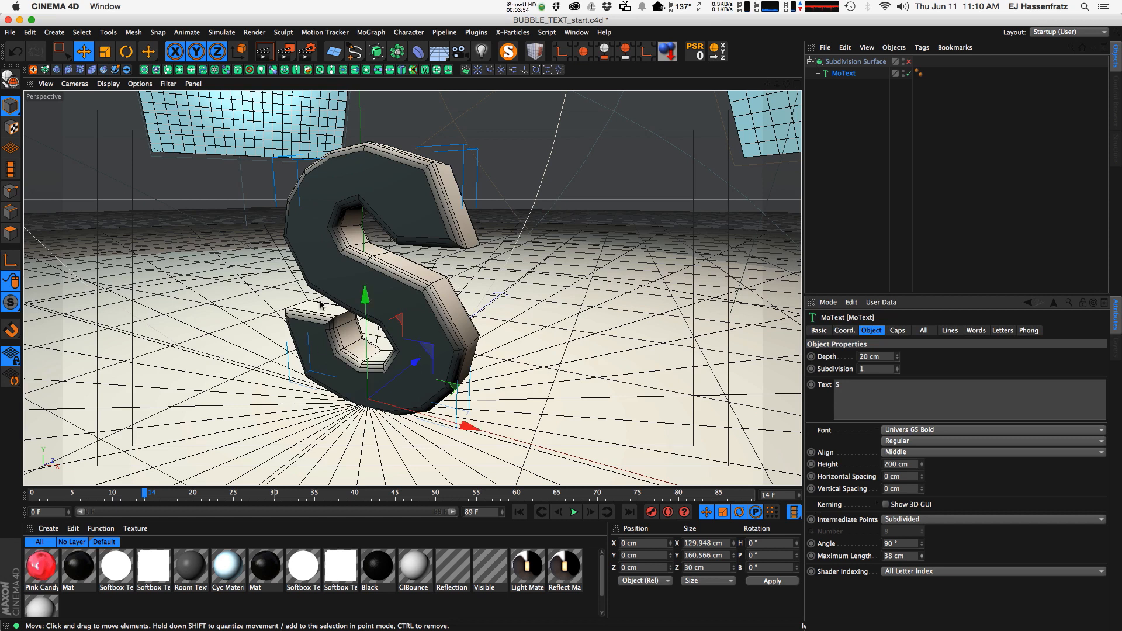
mouse_move(923, 556)
left_mouse_down()
mouse_move(927, 572)
mouse_move(922, 558)
left_mouse_up()
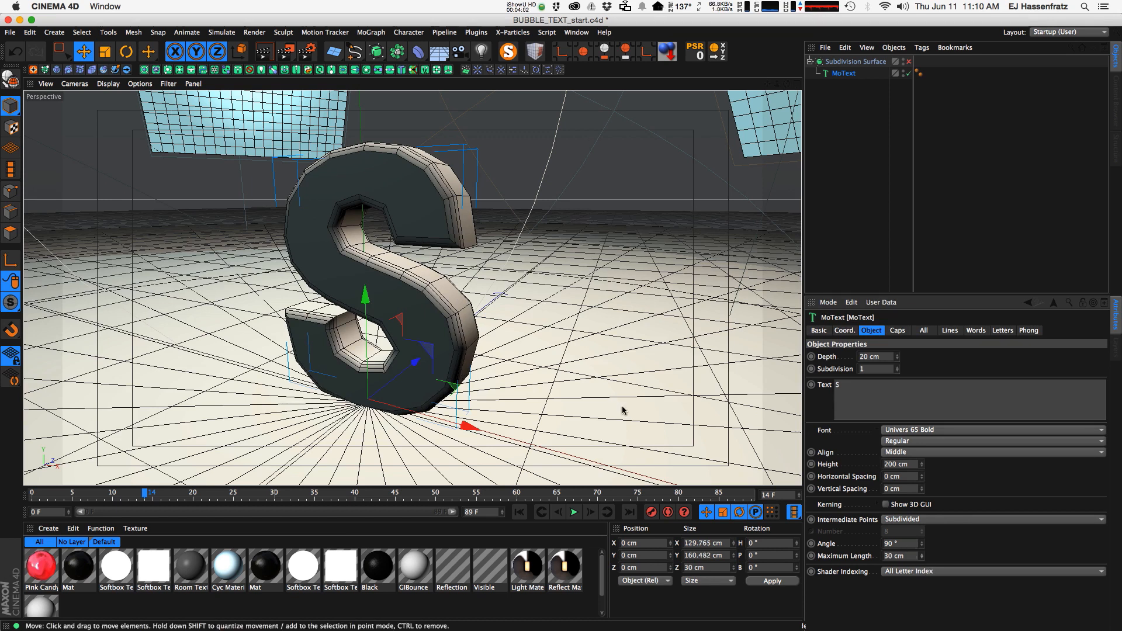
Re-enable the Subdivision Surface and examine how it smooths the letter S.
left_click_drag(451, 310, 248, 201, "alt")
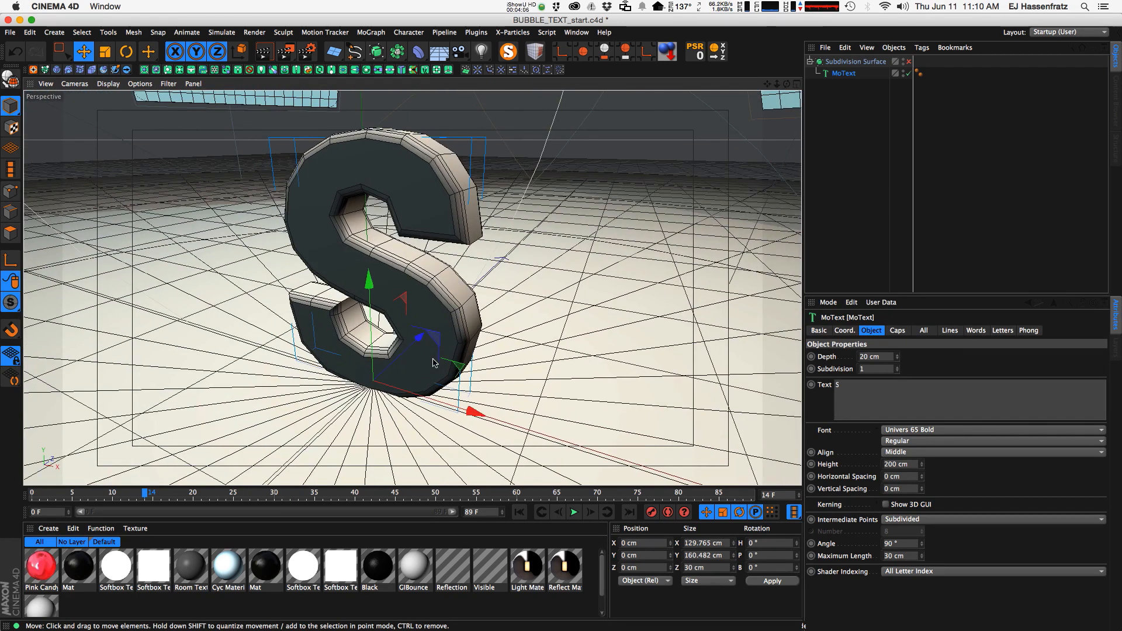
mouse_move(383, 322)
left_mouse_down("alt")
mouse_move(430, 319)
mouse_move(388, 320)
left_mouse_up("alt")
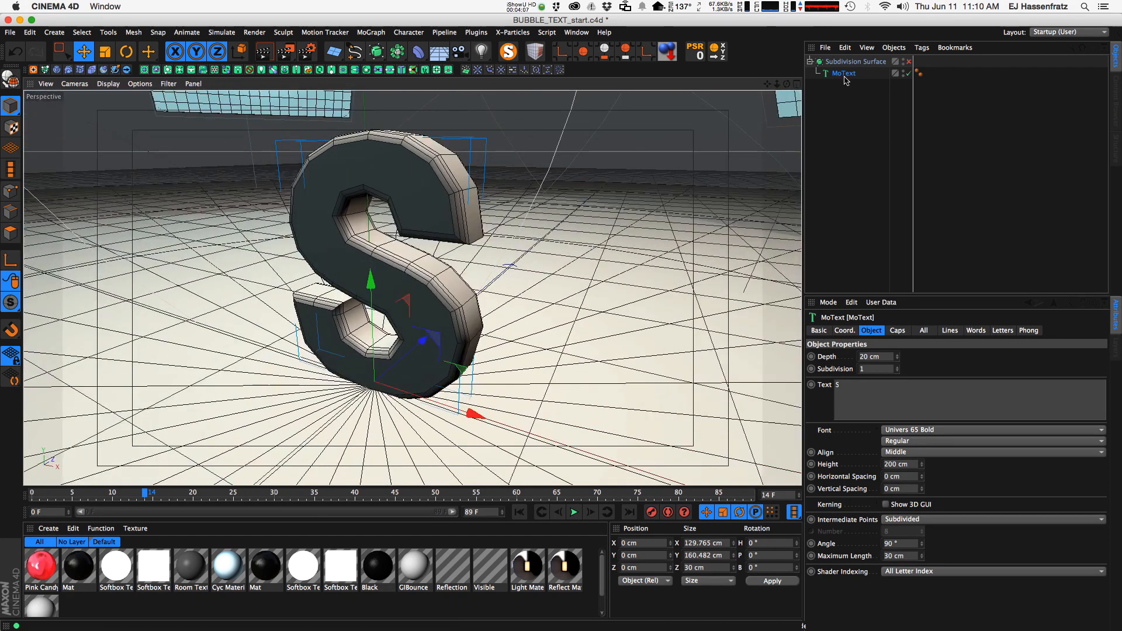
left_click(909, 62)
left_click_drag(483, 209, 413, 226, "alt")
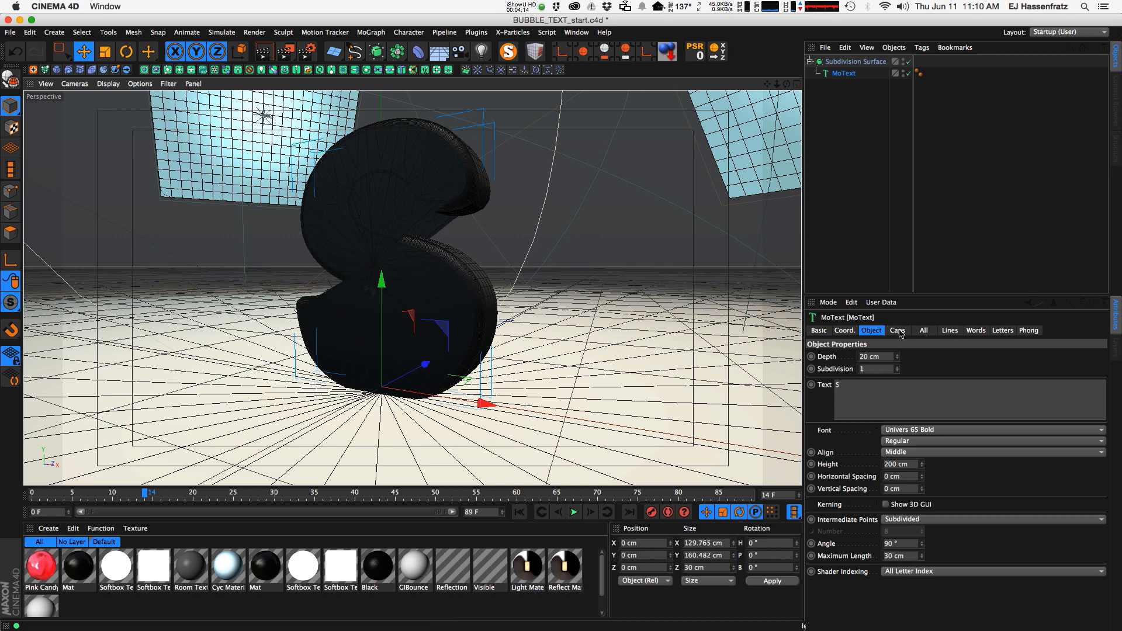
Try the Catmull-Clark type on the Subdivision Surface, and switch it back to Catmull-Clark (N-Gons).
left_click(856, 61)
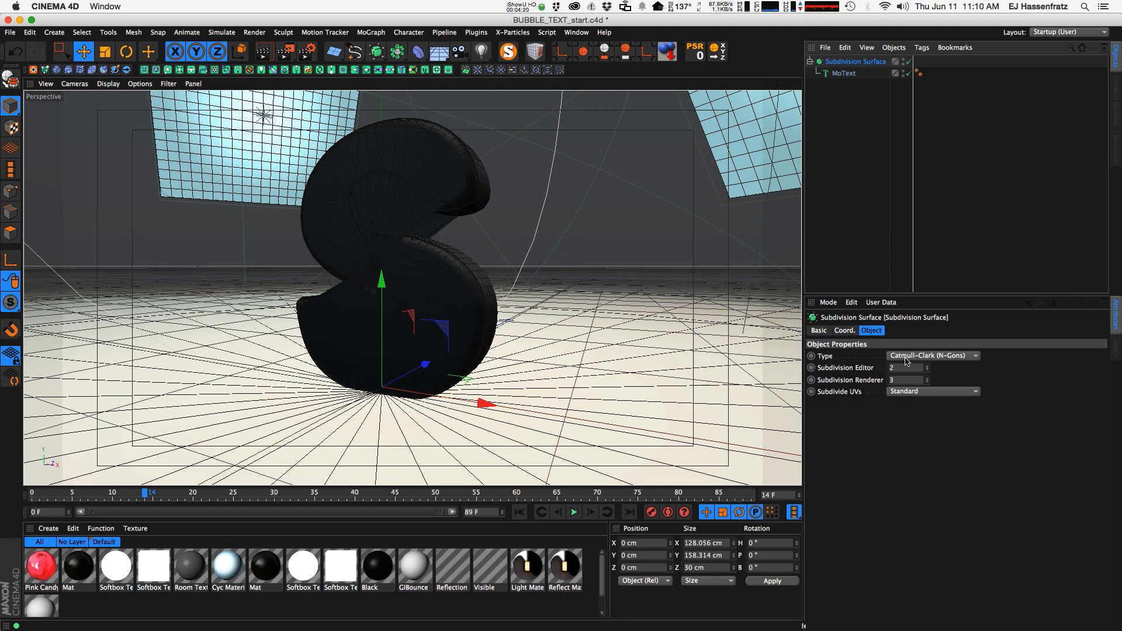
left_click(923, 356)
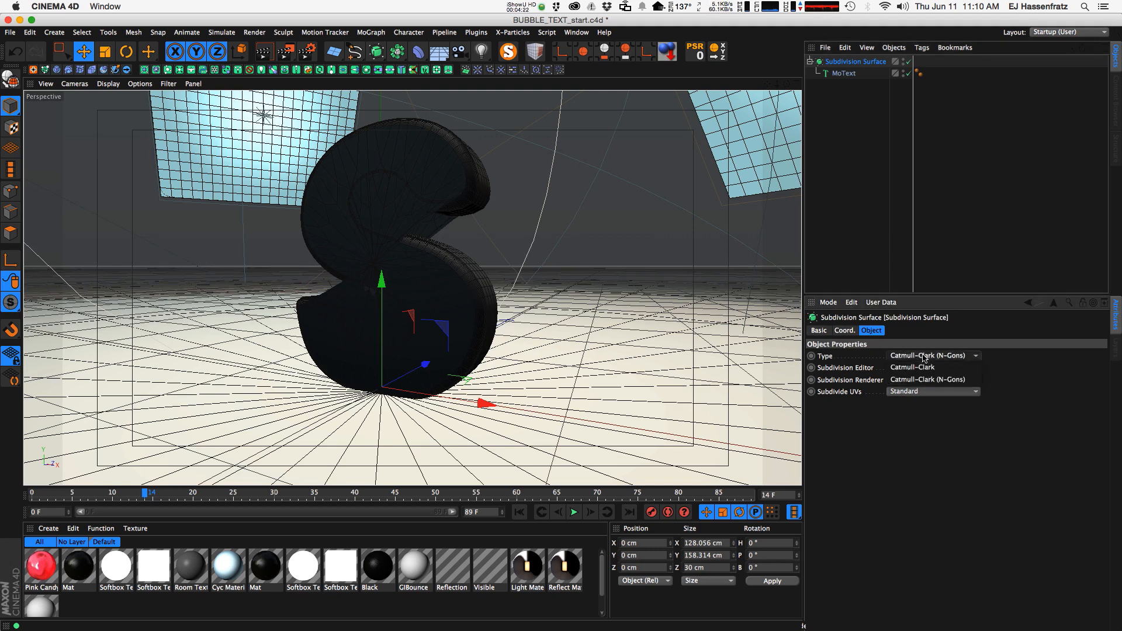
left_click(942, 367)
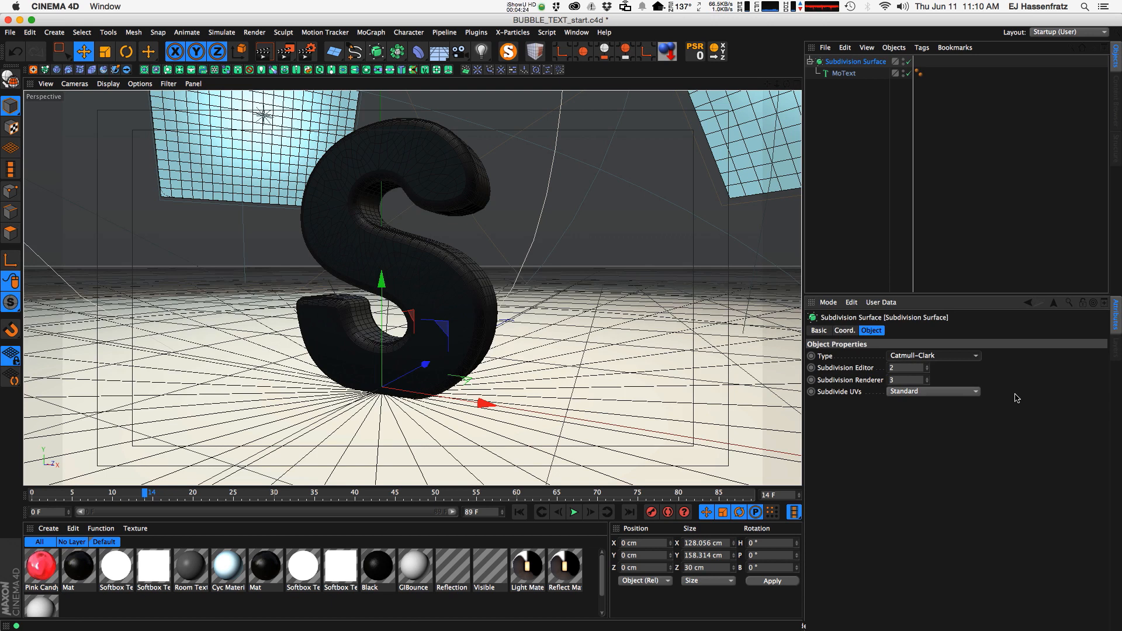
left_click(928, 356)
left_click(925, 368)
Set the MoText's cap geometry type to Quadrangles.
left_click(843, 73)
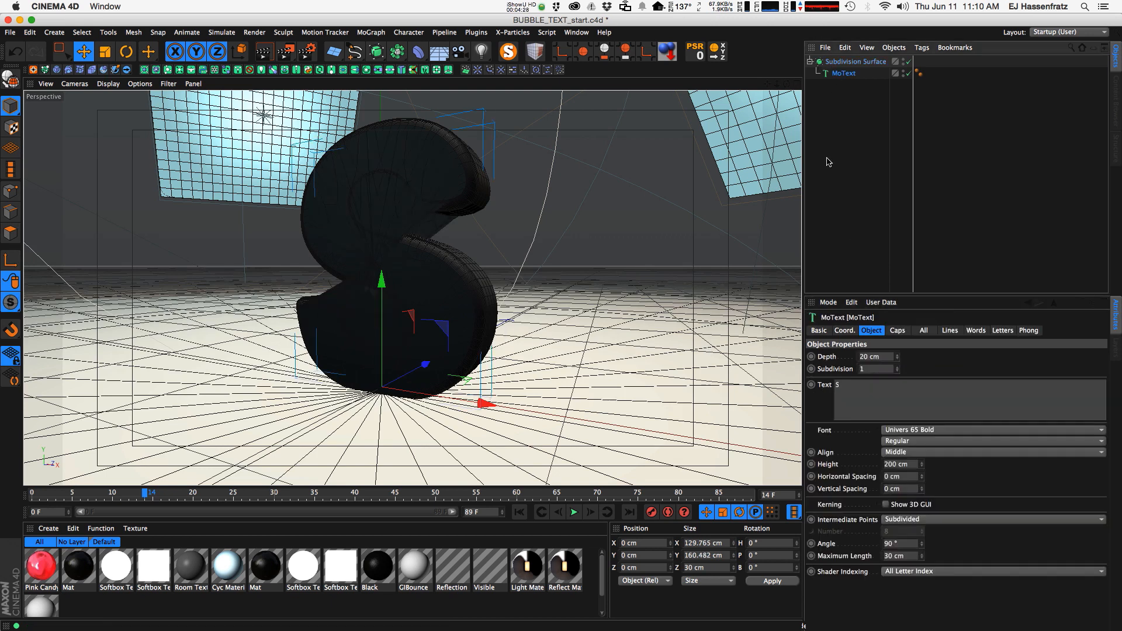
left_click(898, 331)
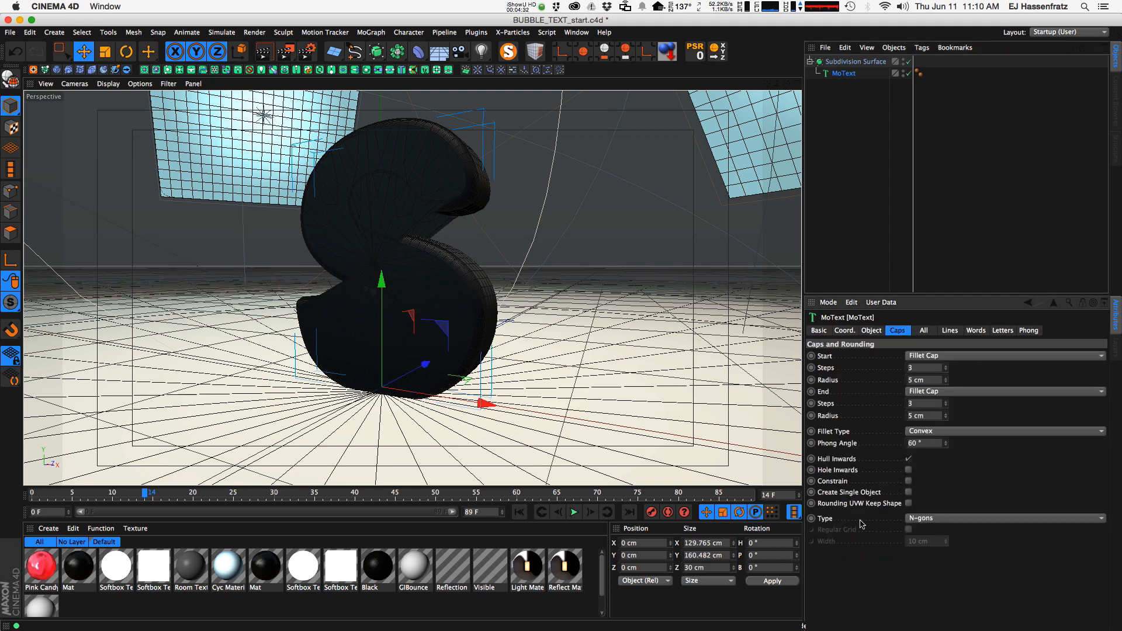
left_click(929, 520)
left_click(929, 542)
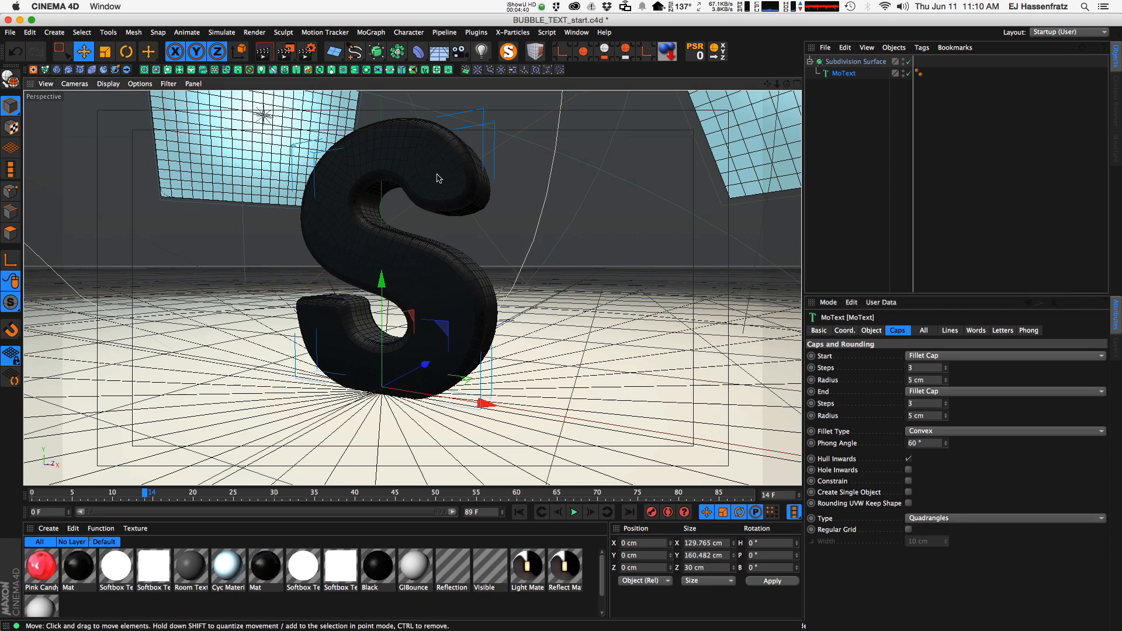
Examine the smoothed S from several angles, checking its front face, fillets and side geometry.
scroll(438, 170, "up", 2)
left_click_drag(348, 253, 388, 246, "alt")
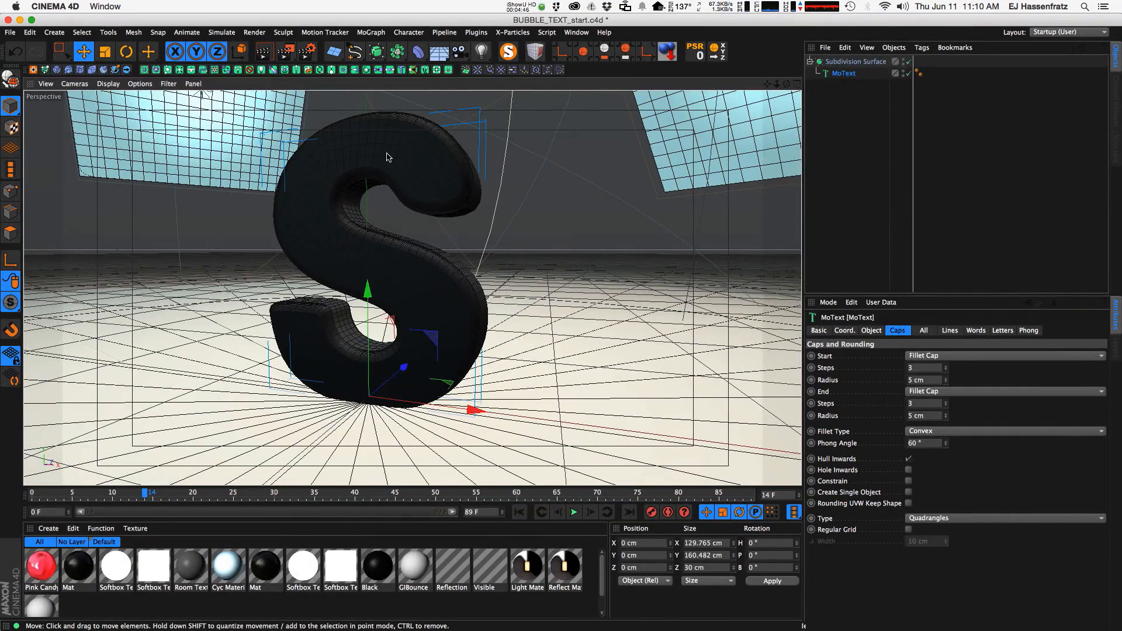
left_click_drag(417, 289, 368, 295, "alt")
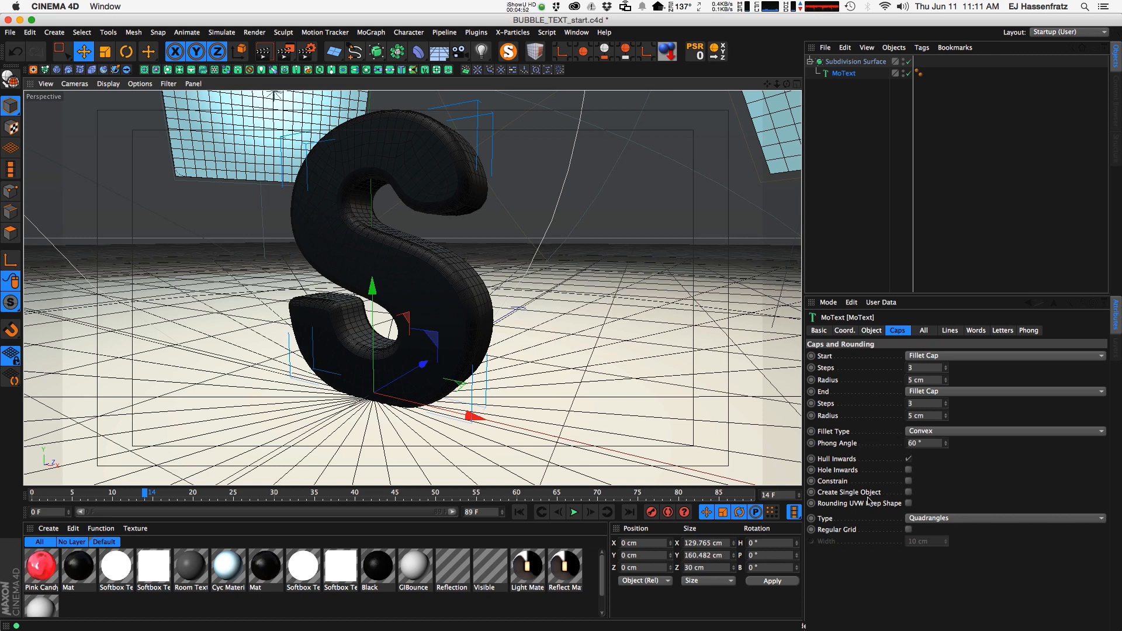
mouse_move(391, 286)
left_mouse_down("alt")
mouse_move(280, 313)
mouse_move(247, 306)
mouse_move(396, 270)
left_mouse_up("alt")
left_click_drag(457, 206, 507, 169, "alt")
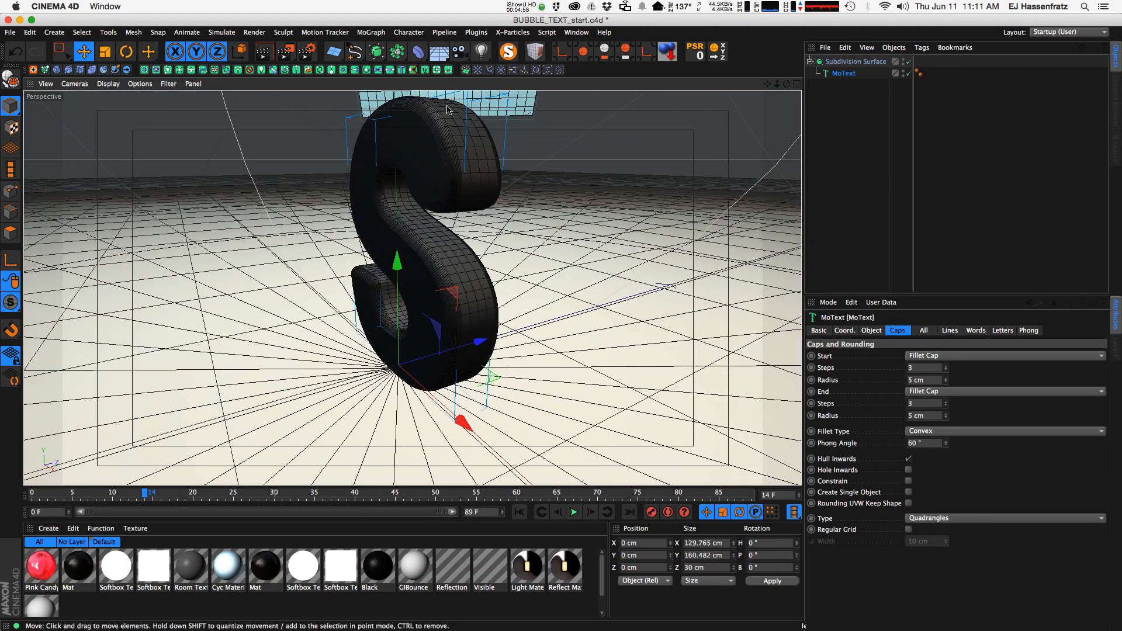
left_click_drag(447, 109, 390, 130, "alt")
left_click_drag(421, 220, 506, 202, "alt")
left_click_drag(398, 203, 357, 100, "alt")
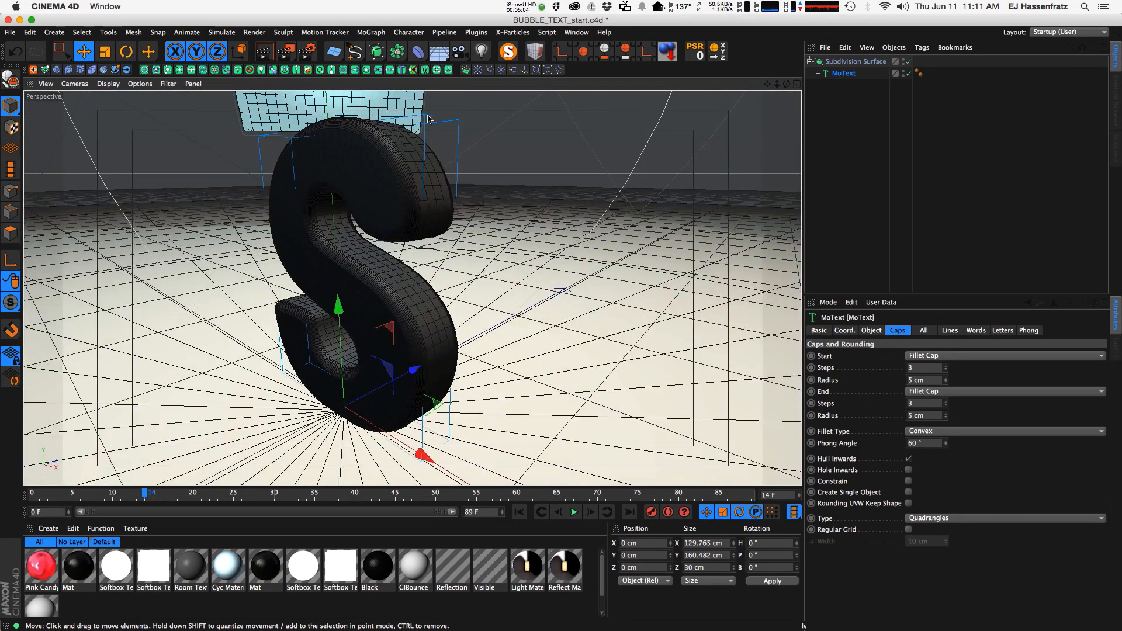
left_click_drag(403, 131, 421, 147, "alt")
Thin the MoText to a depth of 3 cm, and thicken it to an overall Z size of 32 cm.
left_click(871, 330)
left_click_drag(895, 360, 859, 355)
left_click_drag(370, 198, 526, 183, "alt")
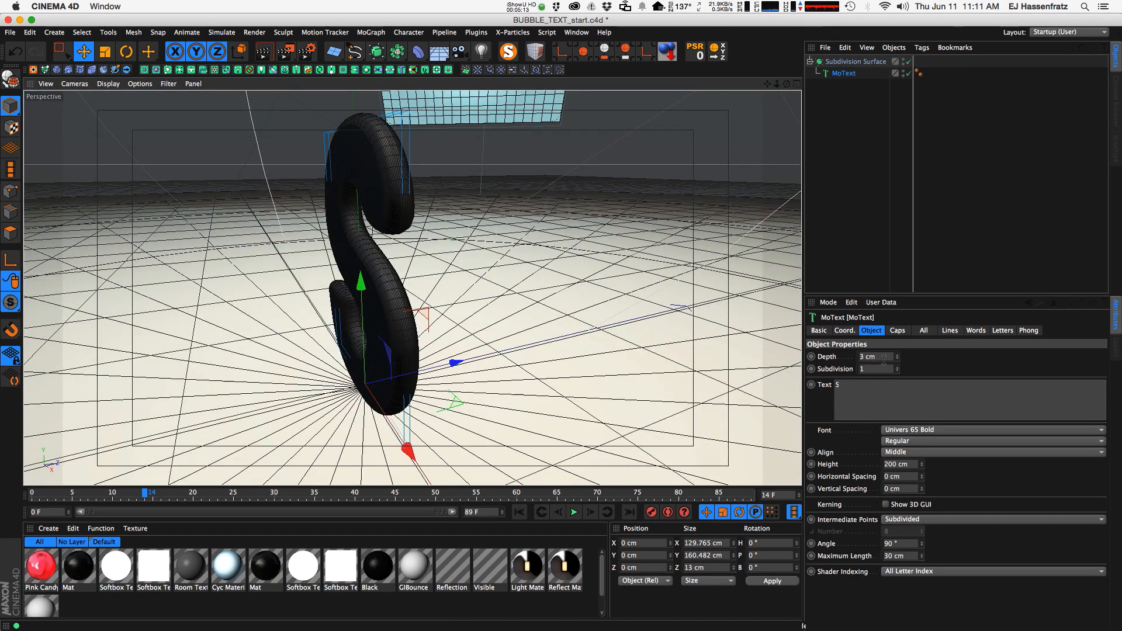
left_click_drag(897, 361, 892, 345)
left_click_drag(400, 306, 449, 299, "alt")
Enable Create Single Object on the MoText's caps and examine the joined edges.
left_click(896, 331)
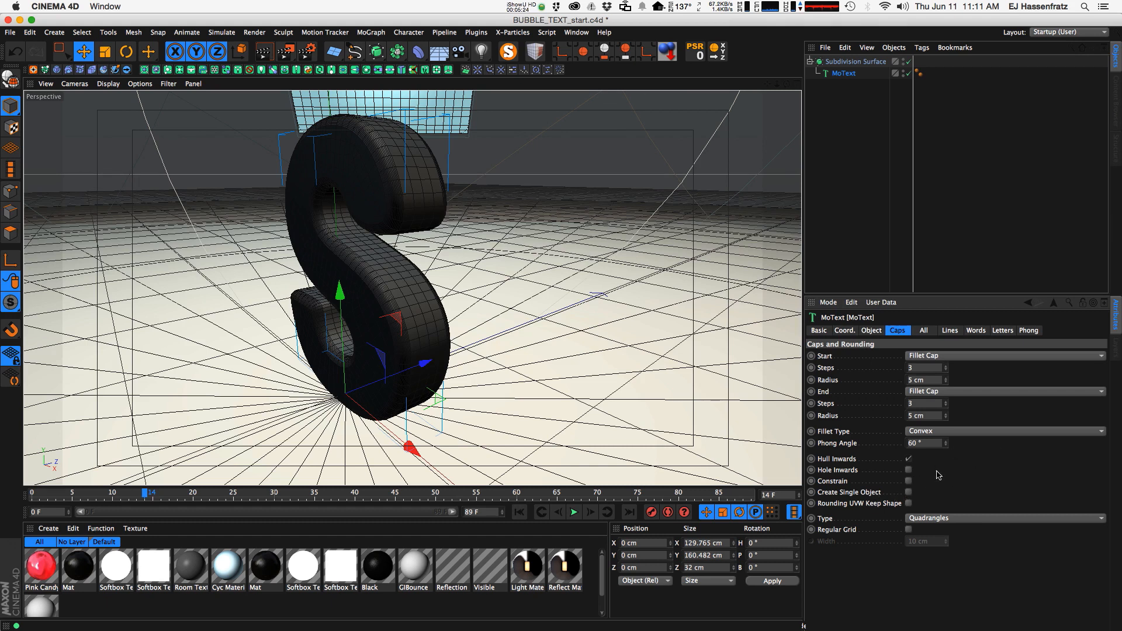
left_click(855, 493)
left_click(908, 493)
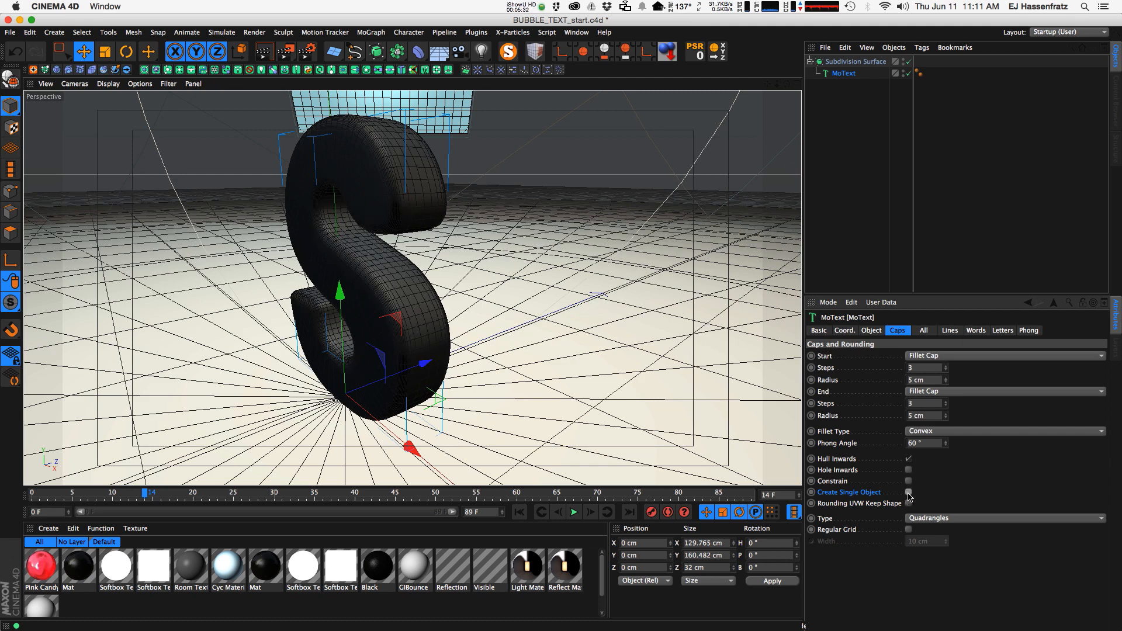
left_click(909, 494)
left_click_drag(450, 303, 462, 308, "alt")
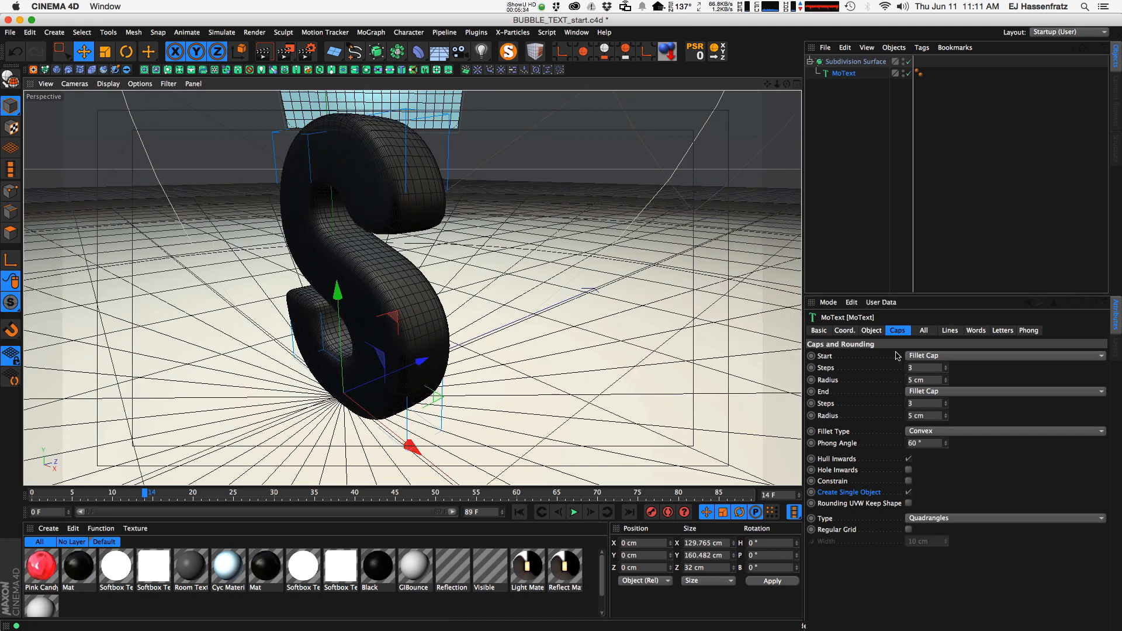
Reduce the MoText's start and end fillet cap steps to 1 and inspect the rounder letter.
left_click_drag(946, 370, 949, 412)
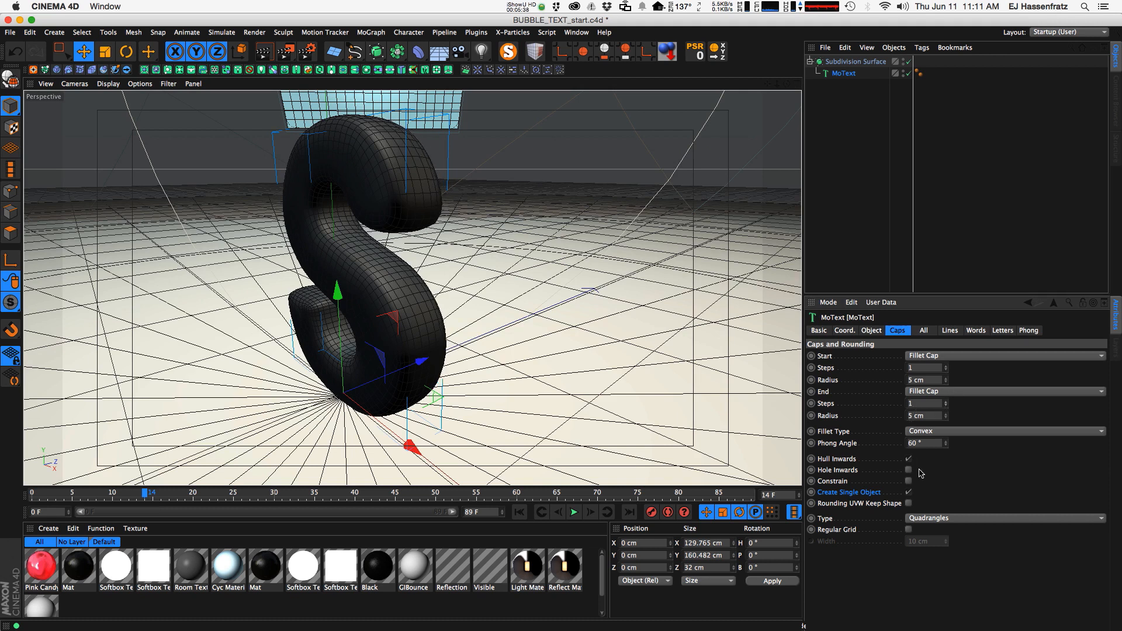
left_click(908, 494)
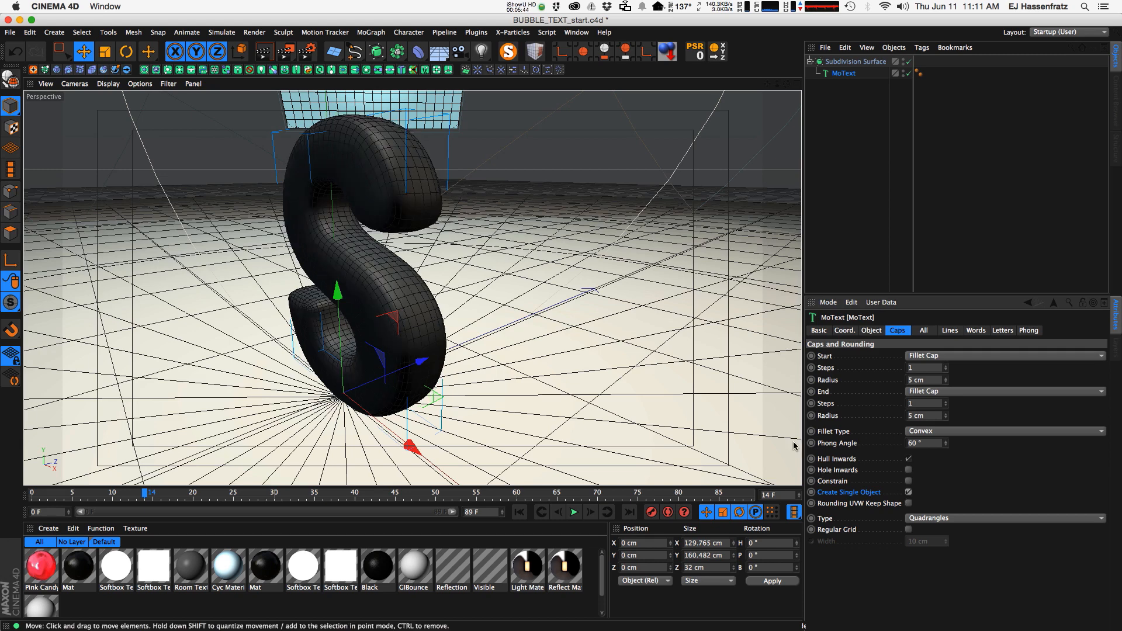
left_click_drag(409, 327, 407, 316, "alt")
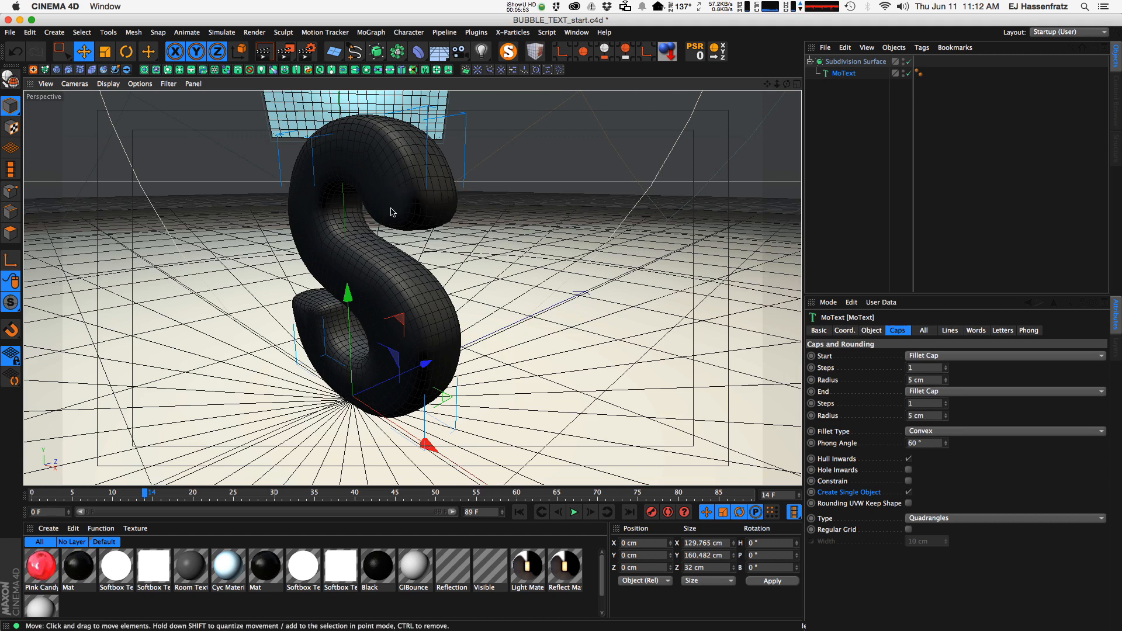
mouse_move(414, 168)
left_mouse_down("alt")
mouse_move(378, 186)
mouse_move(407, 169)
mouse_move(431, 177)
left_mouse_up("alt")
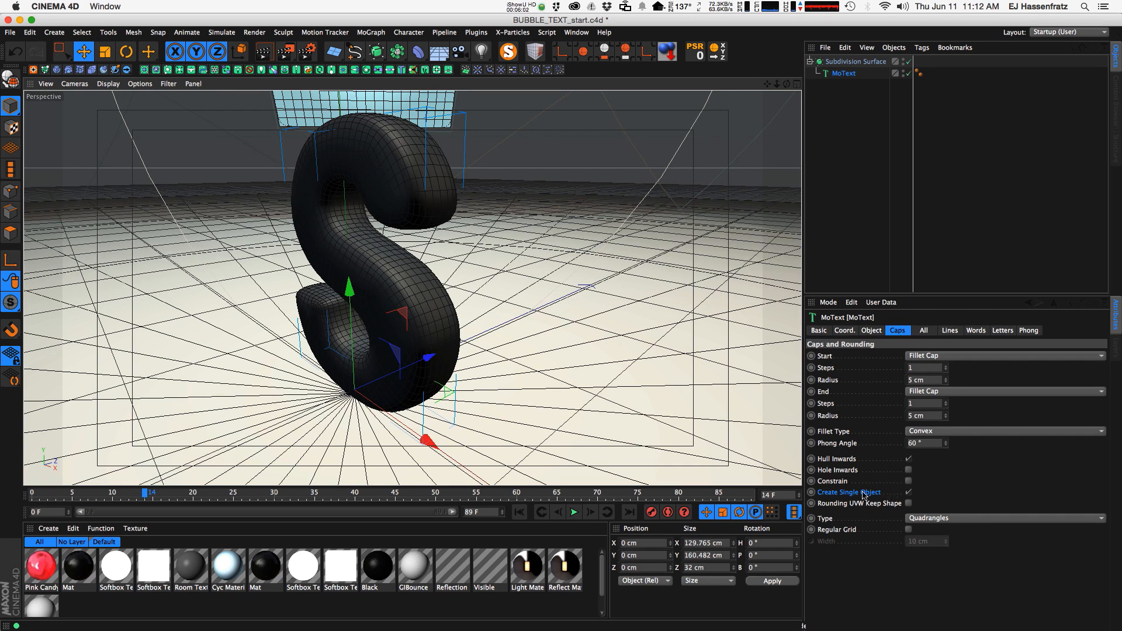
Disable Create Single Object and place the MoText under a new Connect object inside the Subdivision Surface.
left_click(909, 493)
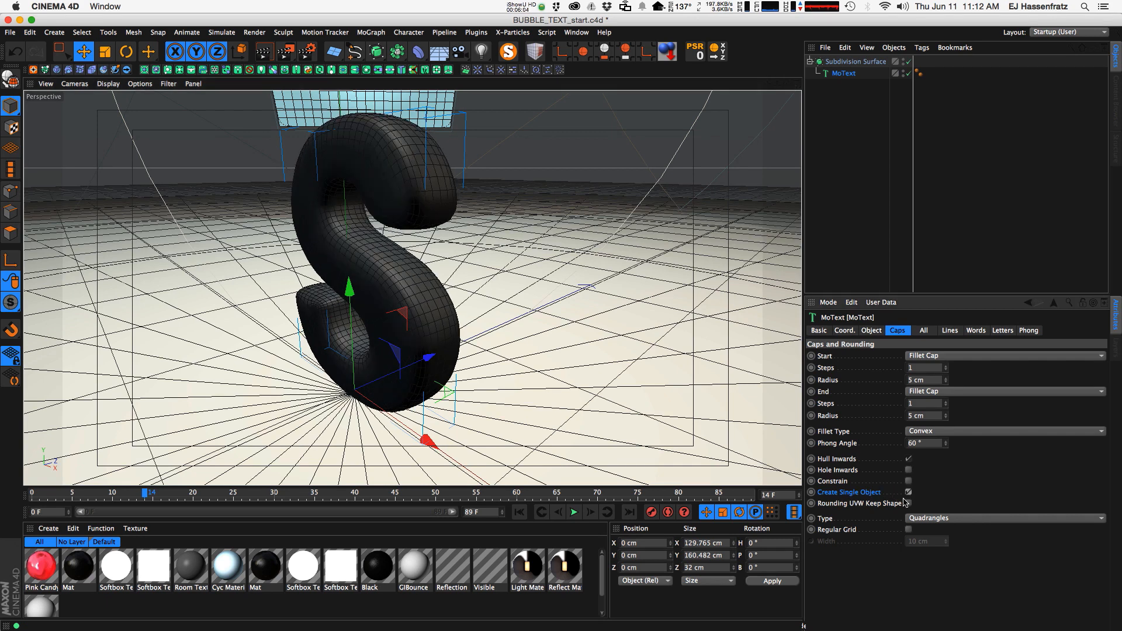
left_click(909, 493)
left_click(376, 52)
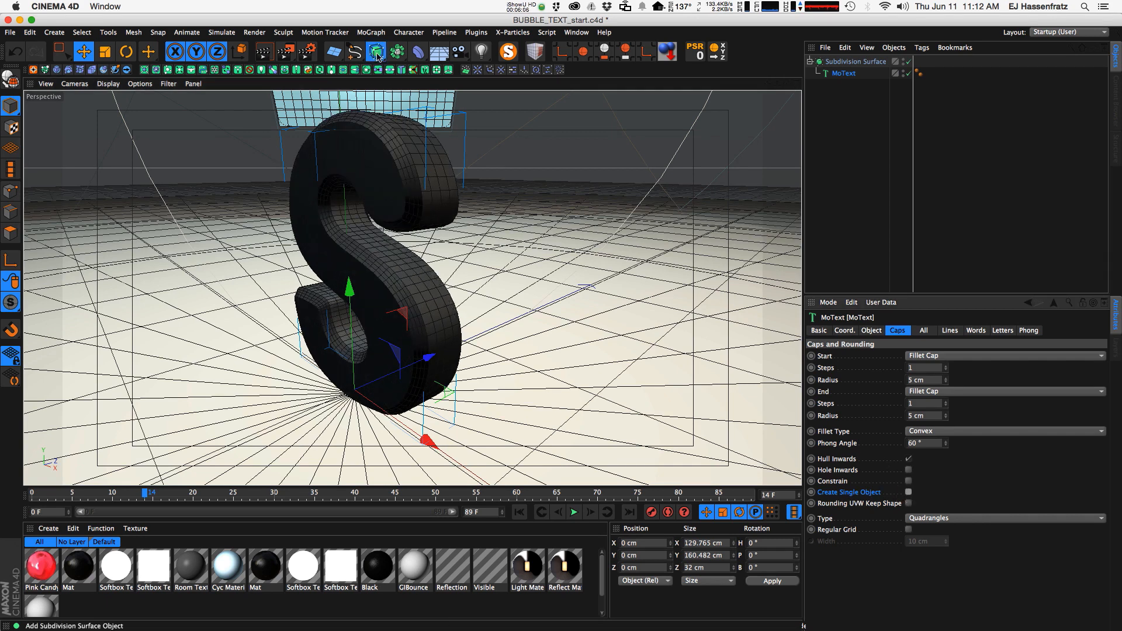
left_click(397, 51)
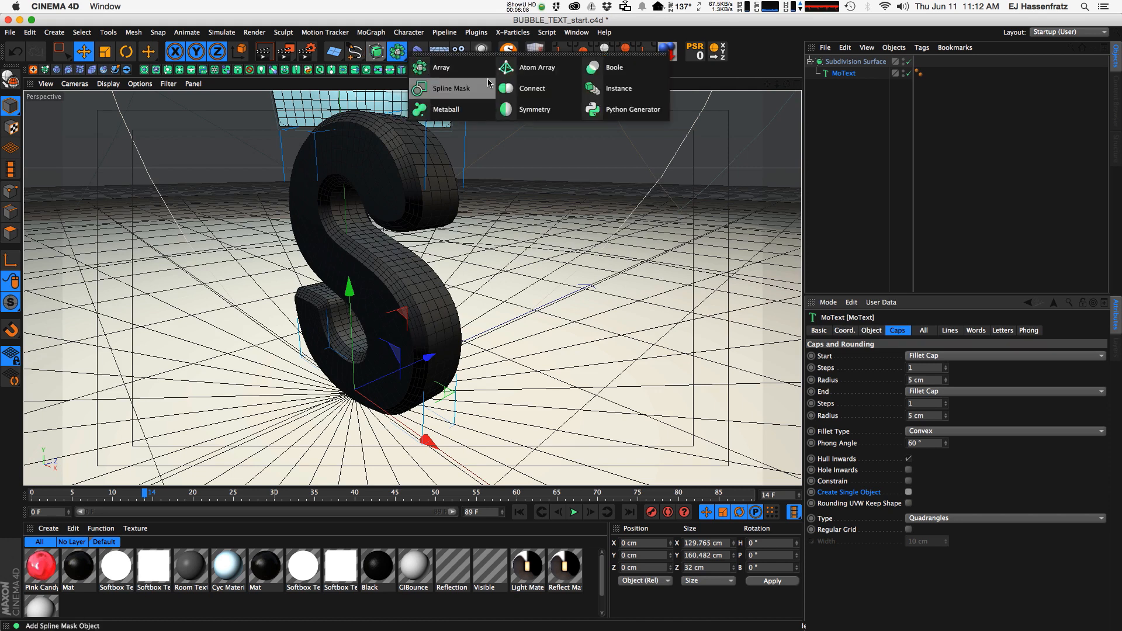
left_click(514, 88)
left_click_drag(839, 62, 847, 78)
left_click(853, 161)
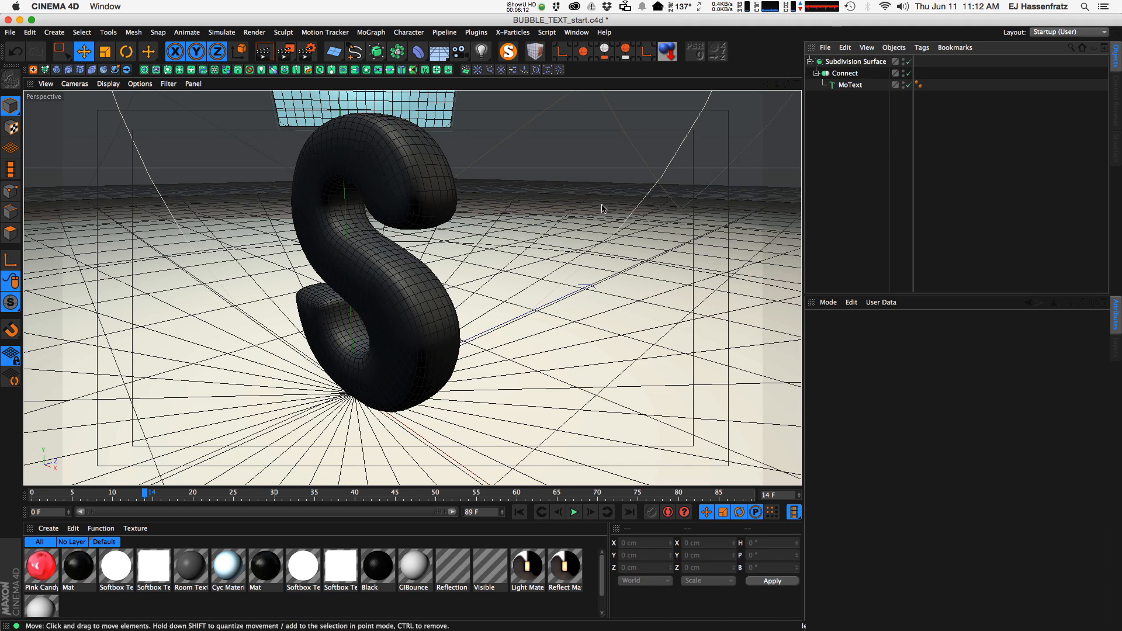
Move the MoText directly under the Subdivision Surface and delete the Connect object.
left_click_drag(412, 288, 397, 291, "alt")
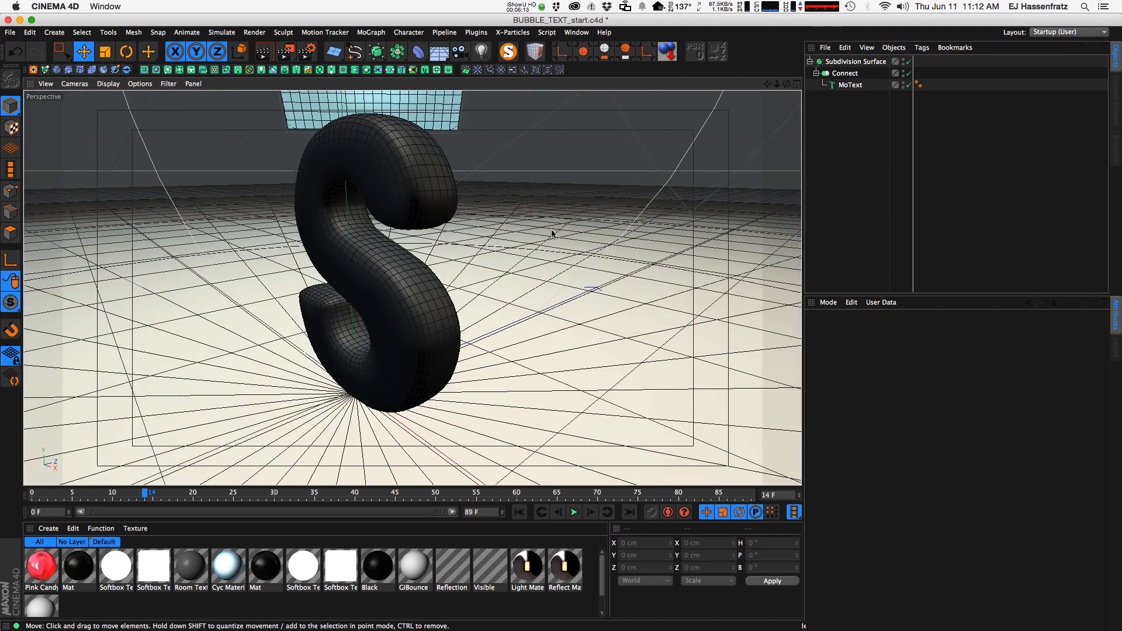
left_click(851, 86)
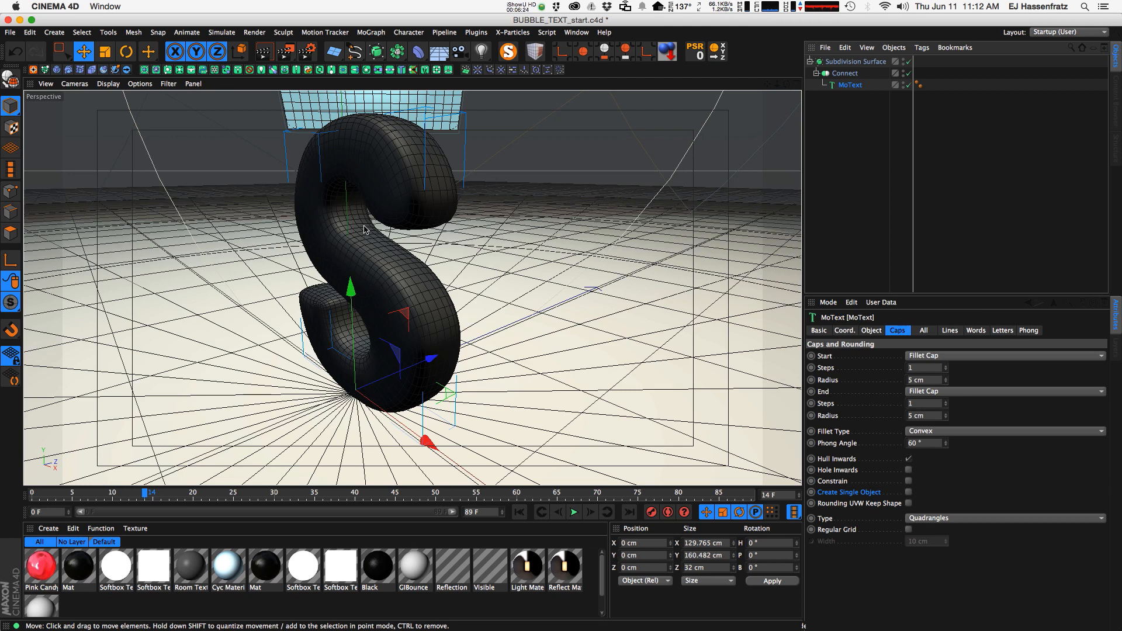
left_click(855, 61)
left_click_drag(396, 180, 469, 138, "alt")
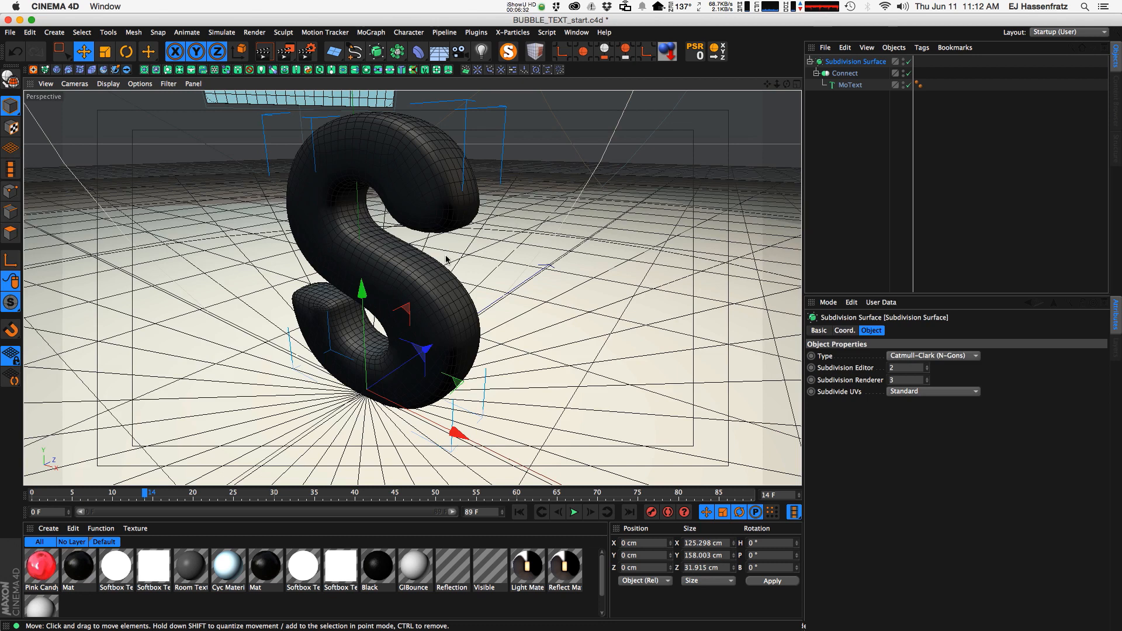
left_click(850, 85)
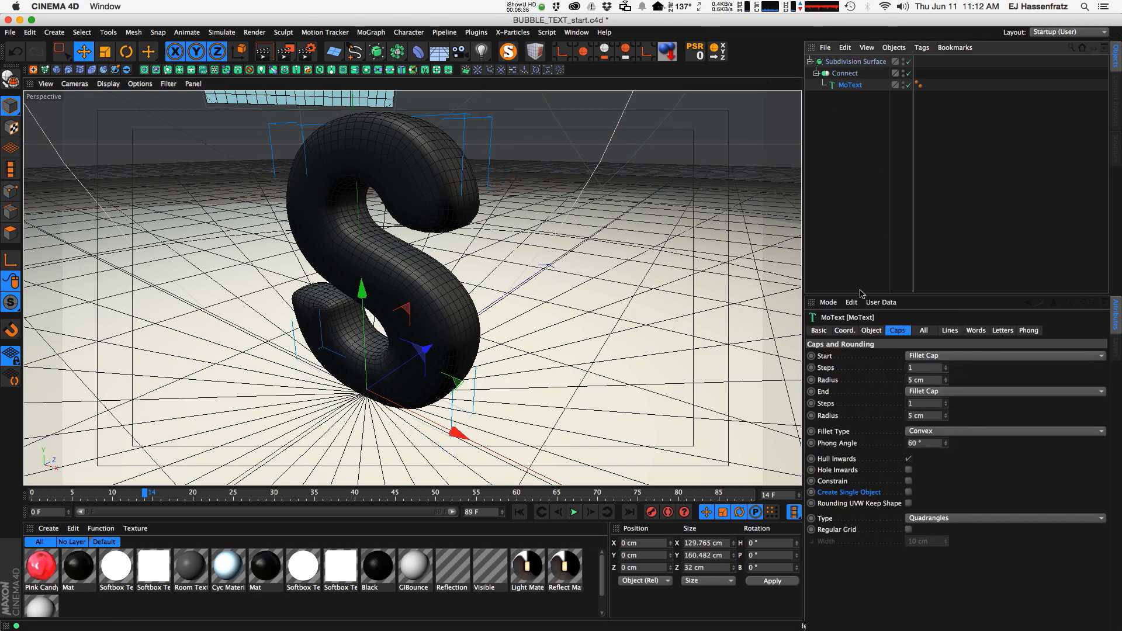
left_click(845, 74)
left_click(849, 84)
left_click_drag(862, 88, 864, 72)
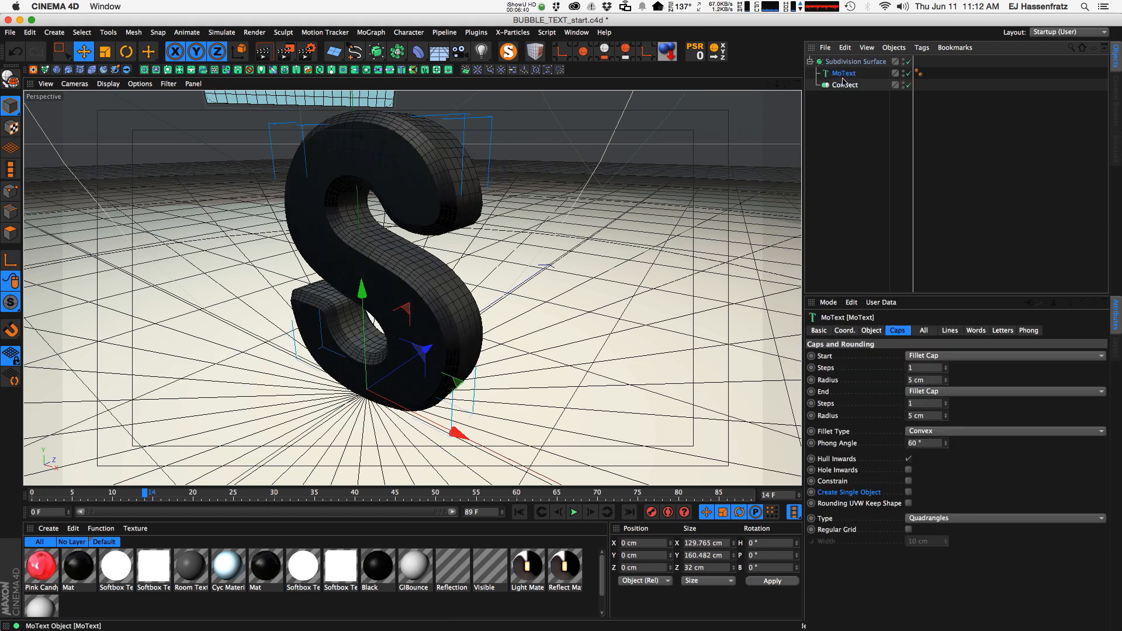
left_click(848, 86)
key("Delete")
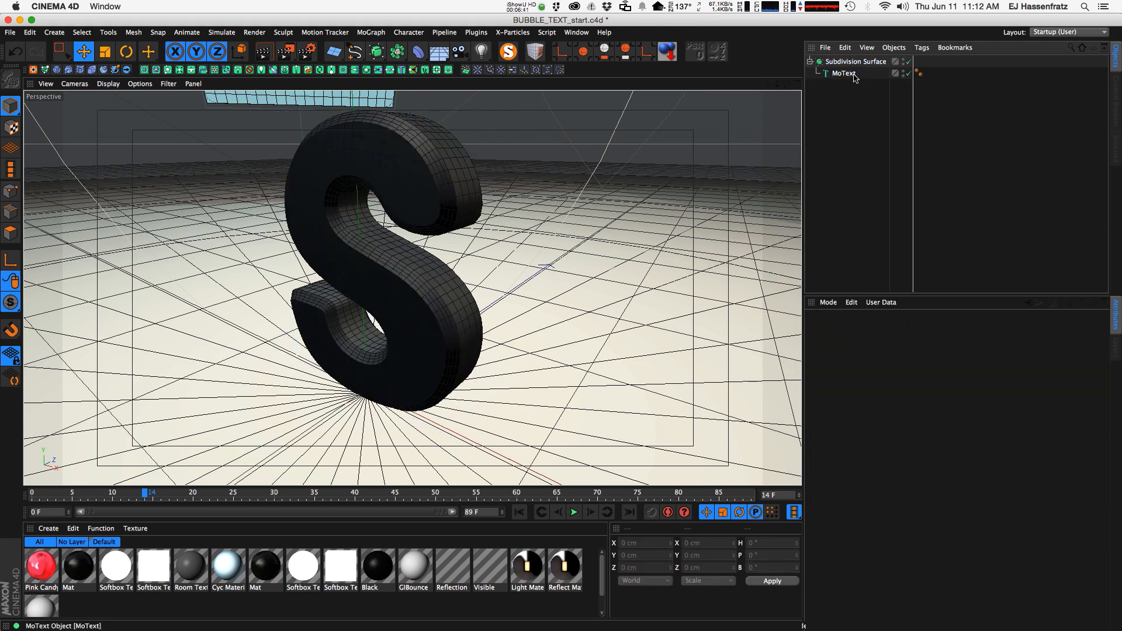
Enable Create Single Object in the MoText's cap settings and inspect the smoothed letter.
left_click(844, 74)
left_click(909, 492)
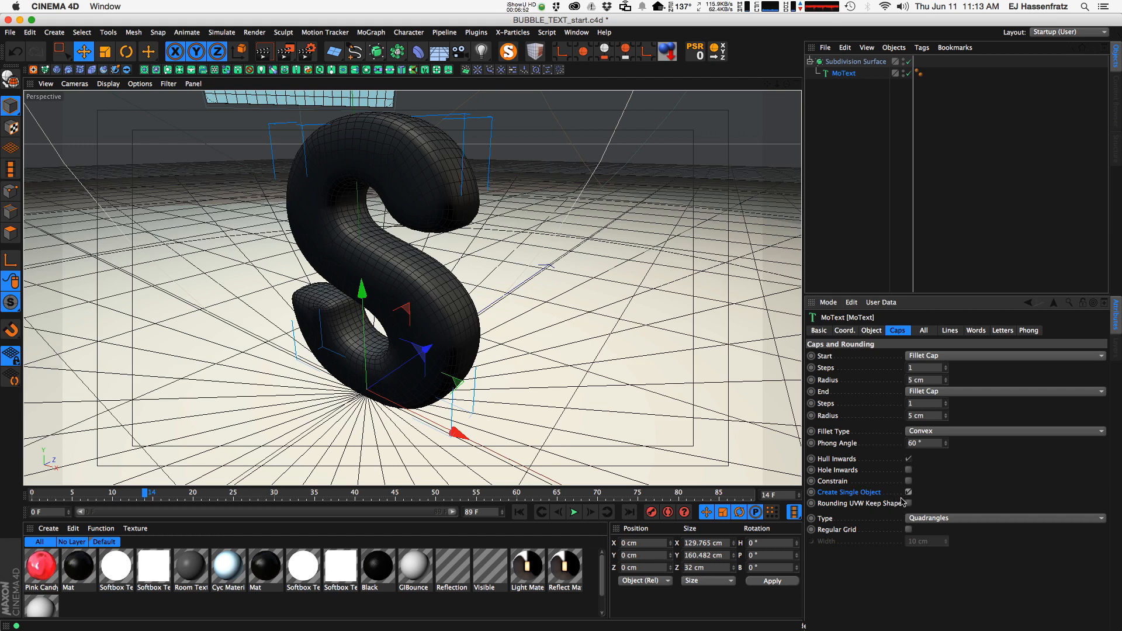
left_click_drag(494, 321, 474, 209, "alt")
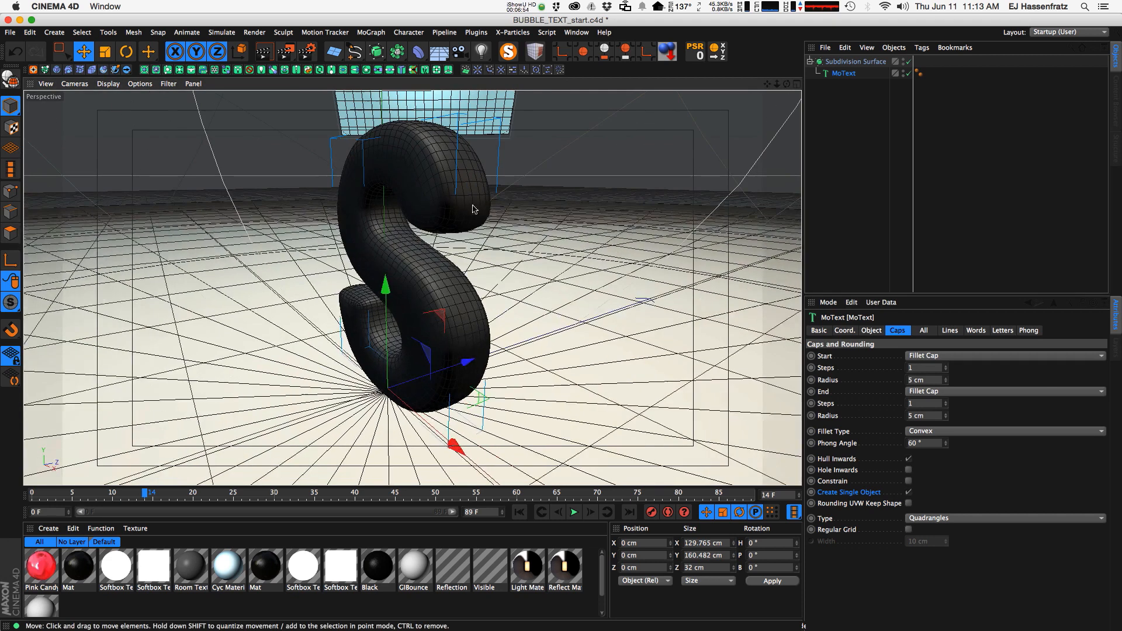
left_click_drag(420, 170, 375, 315, "alt")
Try intermediate-point maximum lengths of 32.01, 31.01 and 15.01 cm on the MoText and inspect the mesh.
left_click(869, 331)
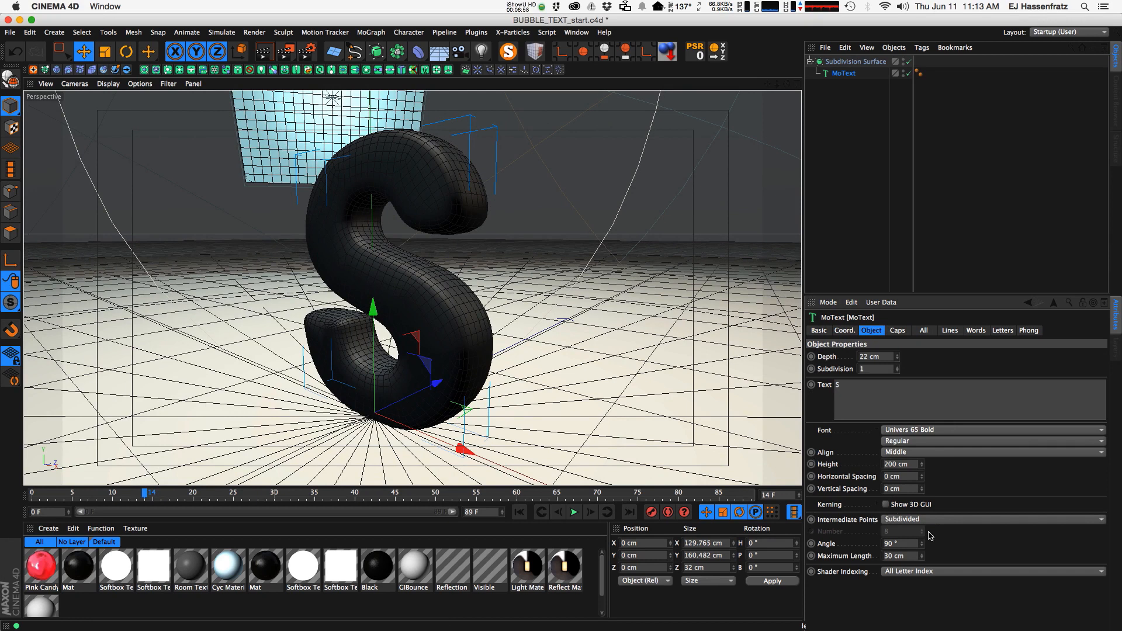
mouse_move(922, 555)
left_mouse_down()
mouse_move(922, 567)
mouse_move(919, 528)
mouse_move(922, 578)
mouse_move(931, 557)
left_mouse_up()
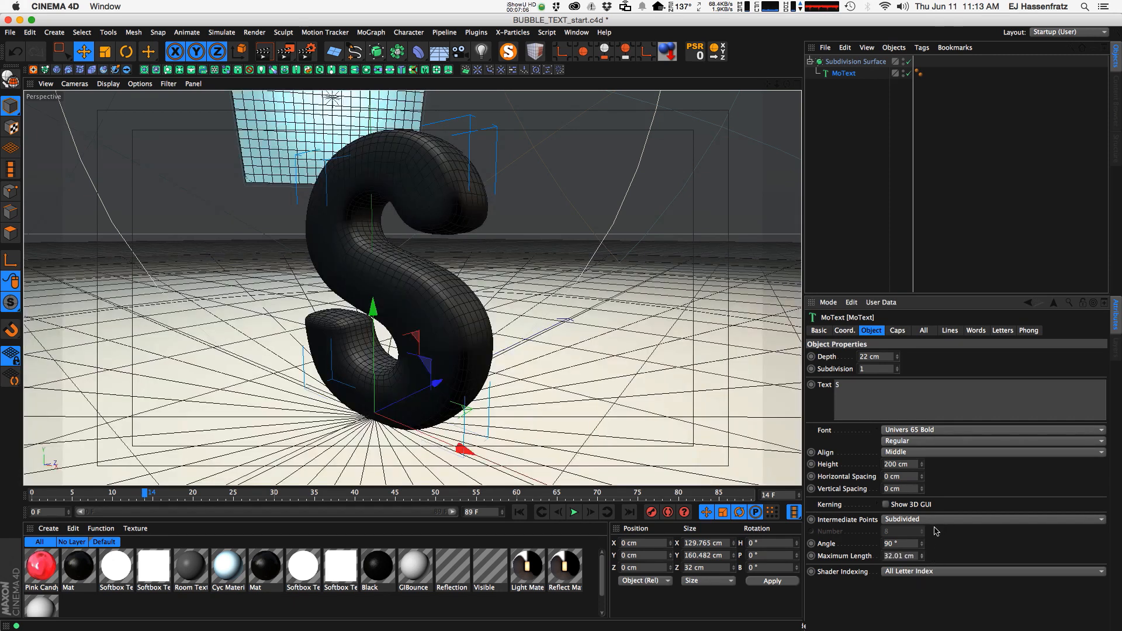
left_click(922, 559)
left_click_drag(456, 222, 419, 212, "alt")
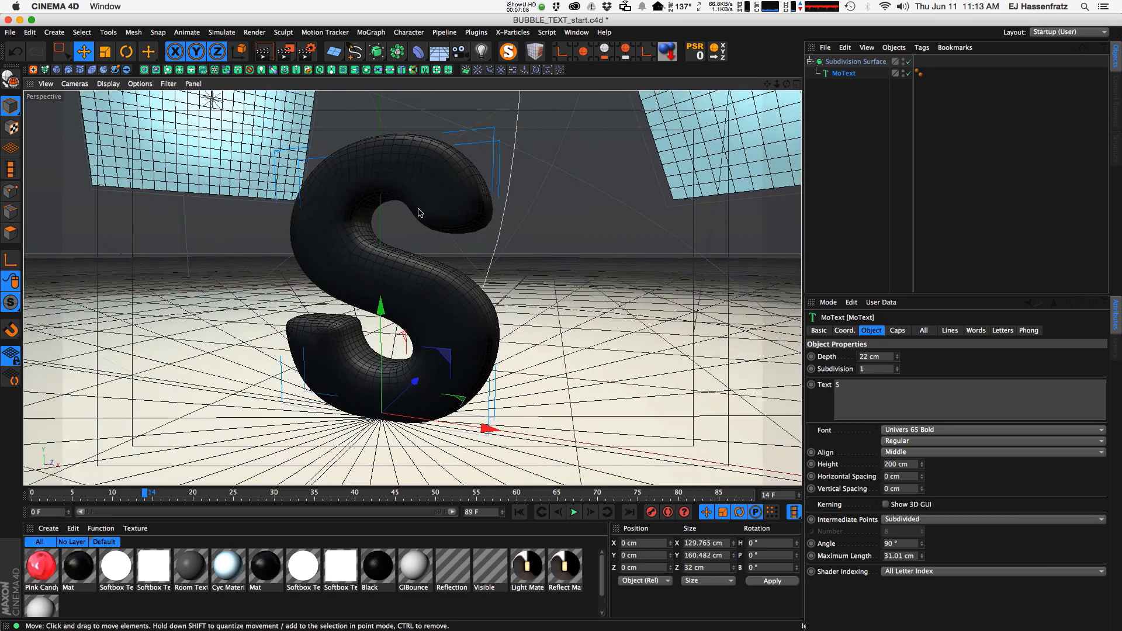
left_click_drag(923, 560, 927, 515)
left_click(923, 559)
left_click_drag(436, 246, 425, 239, "alt")
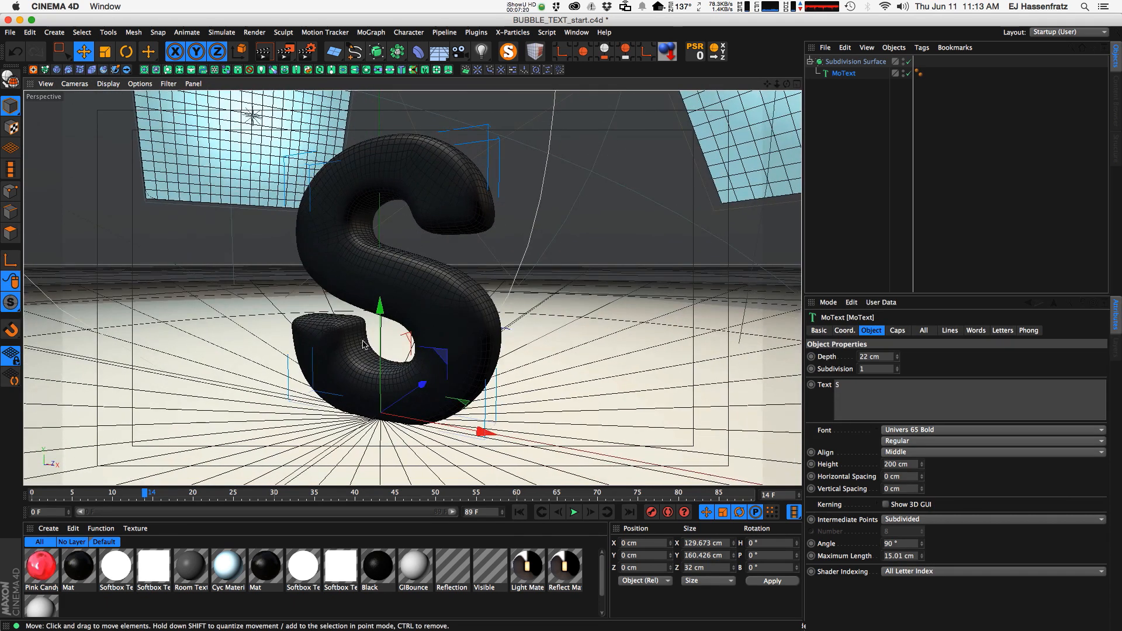
mouse_move(925, 553)
left_mouse_down()
mouse_move(927, 526)
mouse_move(926, 549)
left_mouse_up()
Set the MoText's maximum intermediate-point length to 30 cm and its depth to 30 cm.
double_click(900, 556)
type("30")
key("Return")
left_click_drag(901, 358, 899, 351)
left_click_drag(419, 310, 369, 328, "alt")
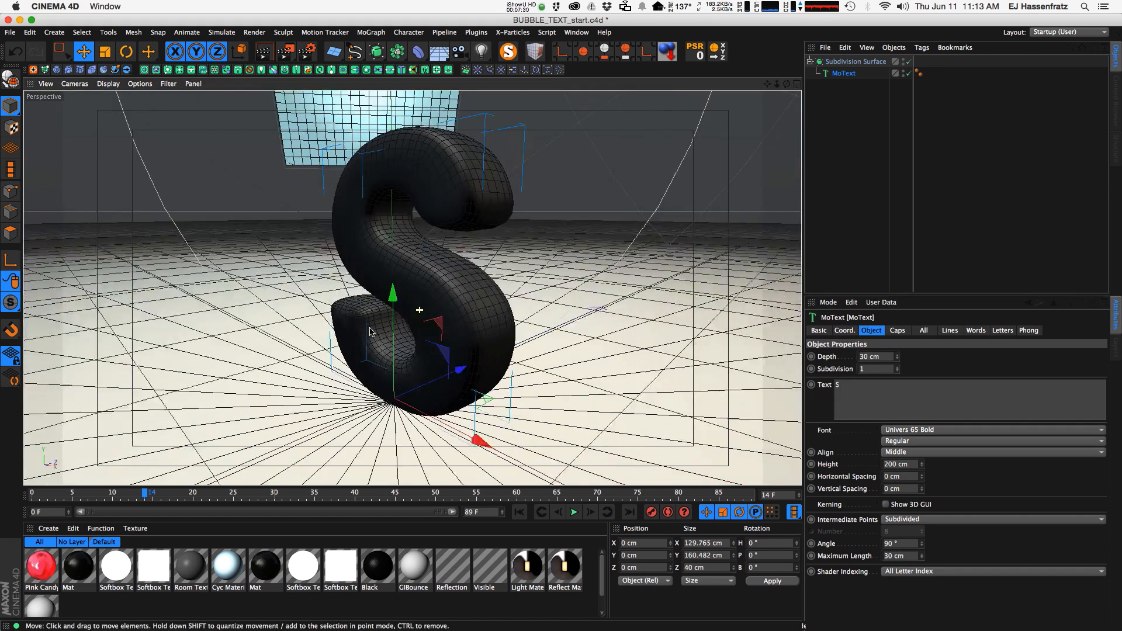
Set the MoText's start and end fillet cap radii to 12 cm for a puffier letter.
left_click(897, 330)
left_click_drag(946, 381, 950, 415)
mouse_move(457, 318)
left_mouse_down("alt")
mouse_move(406, 318)
mouse_move(541, 275)
mouse_move(468, 331)
mouse_move(356, 314)
mouse_move(115, 467)
left_mouse_up("alt")
Apply the Pink Candy material to the letter and raise it to a Y position of 5.945 cm.
left_click_drag(41, 566, 349, 389)
mouse_move(388, 287)
left_mouse_down()
mouse_move(388, 272)
mouse_move(380, 314)
mouse_move(366, 311)
left_mouse_up()
Render the viewport to preview the pink S.
middle_click_drag(441, 343, 479, 326, "alt")
key("super+r")
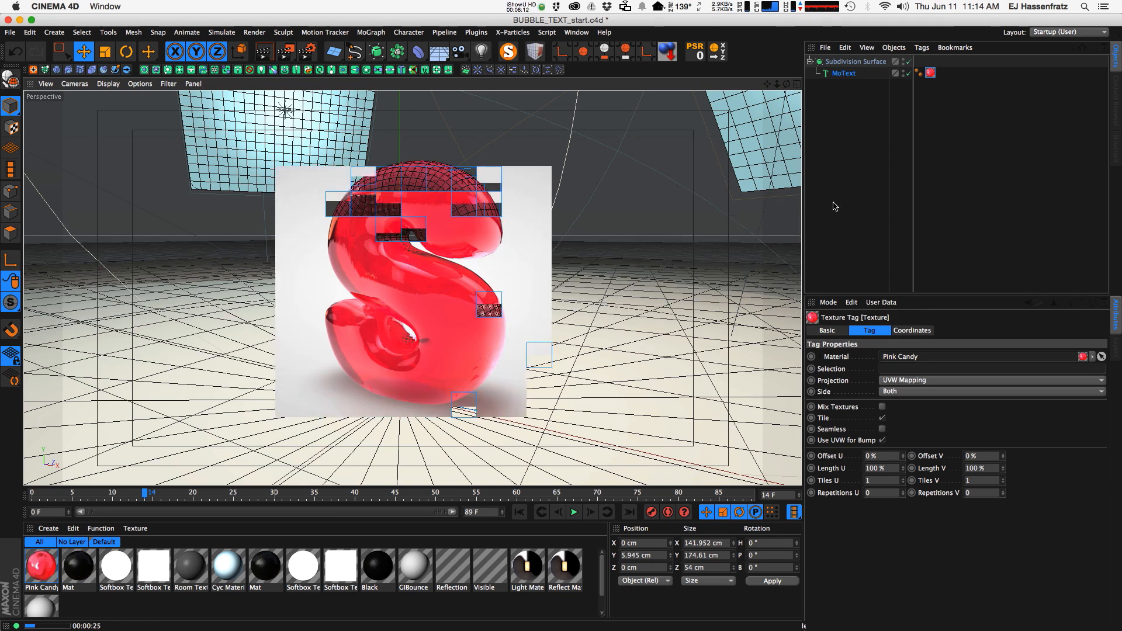
left_click(438, 344)
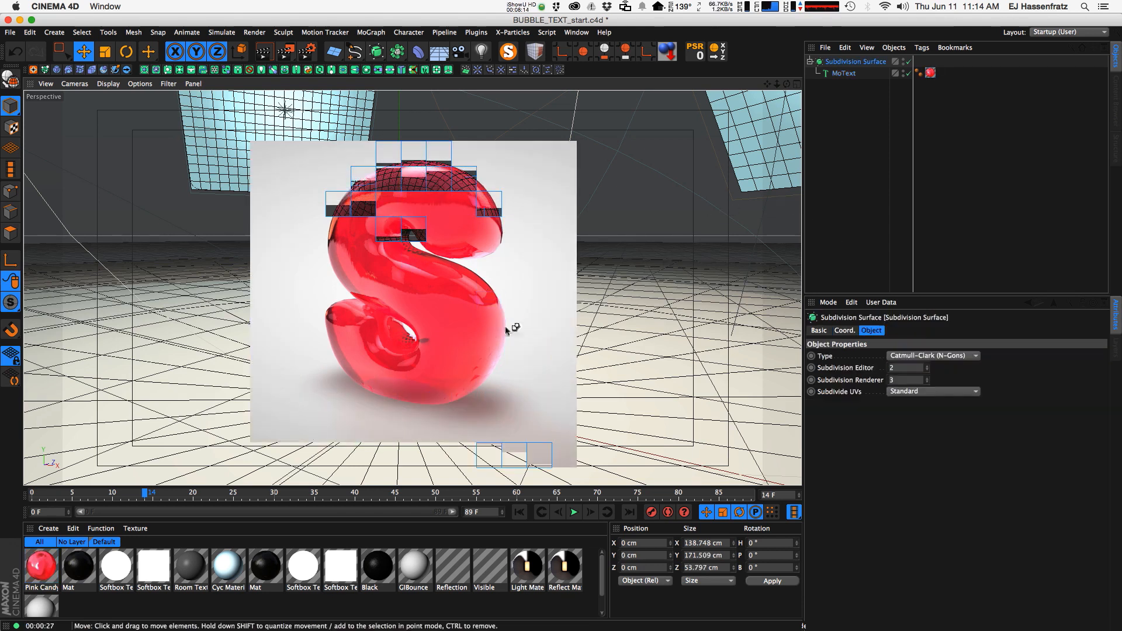
Try the texts E and EYEDESYN in the MoText and render each one in the viewport.
left_click(844, 73)
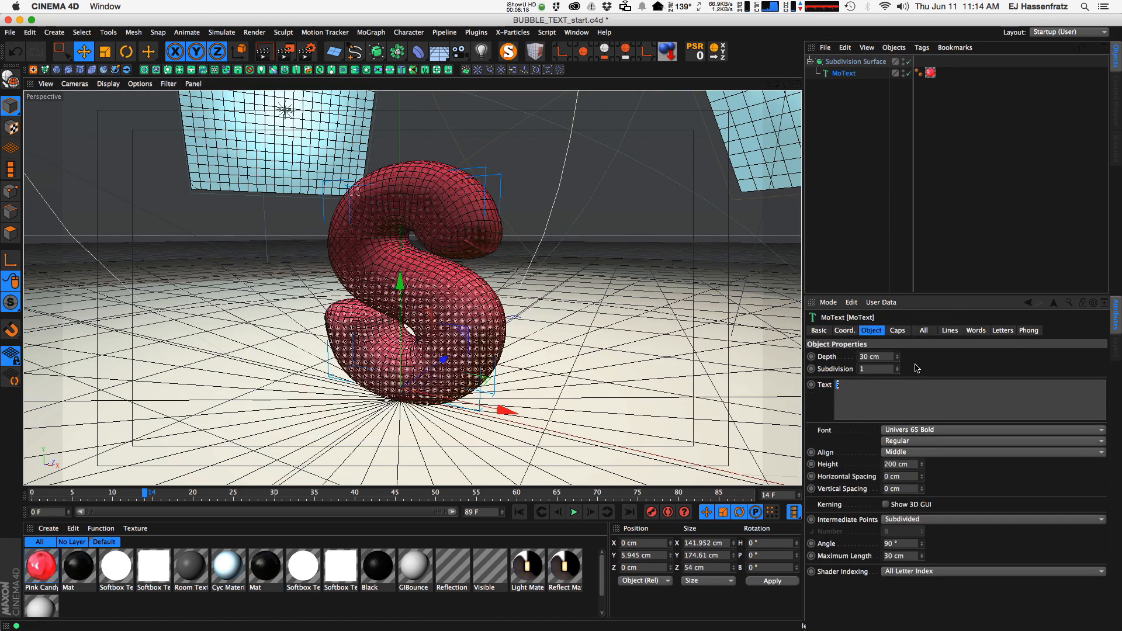
type("E")
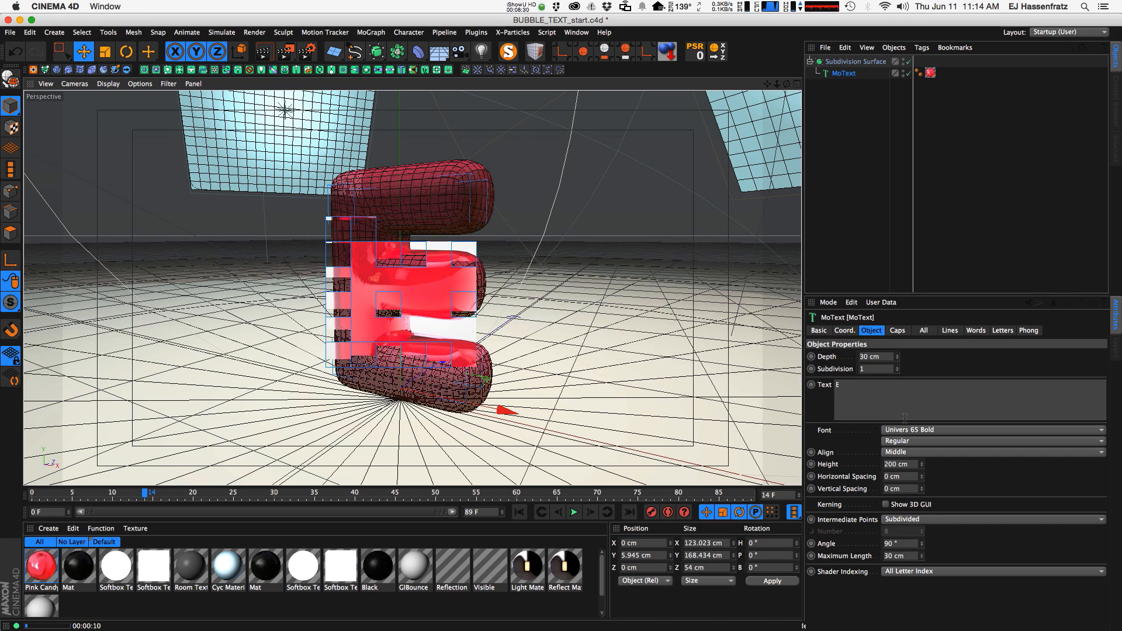
left_click_drag(867, 397, 726, 408)
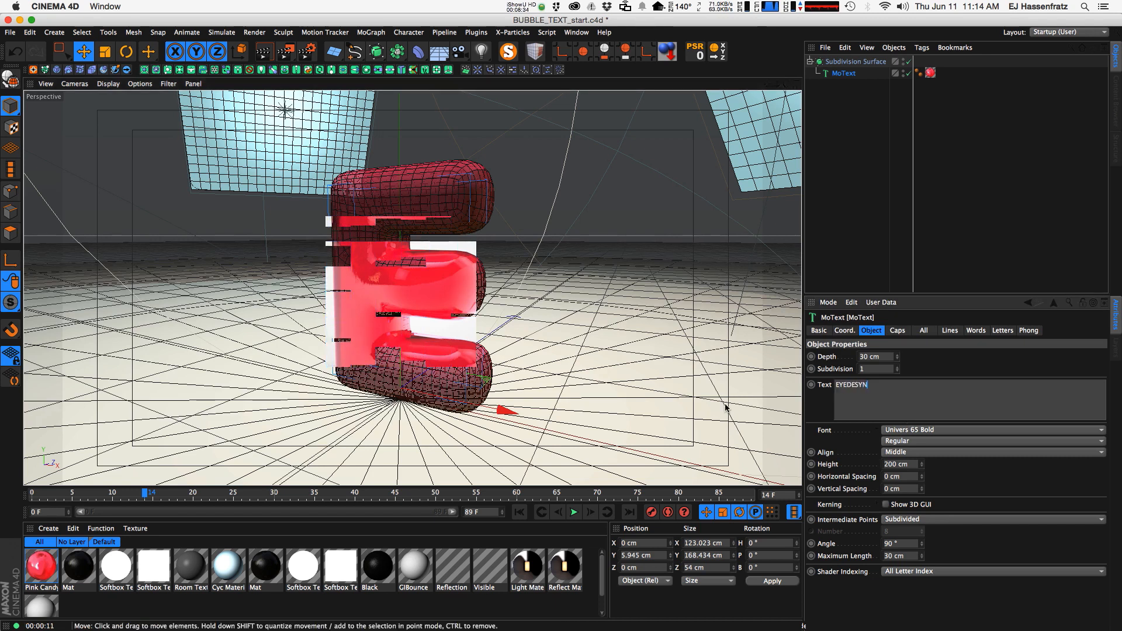
left_click(484, 281)
left_click_drag(544, 345, 564, 329, "alt")
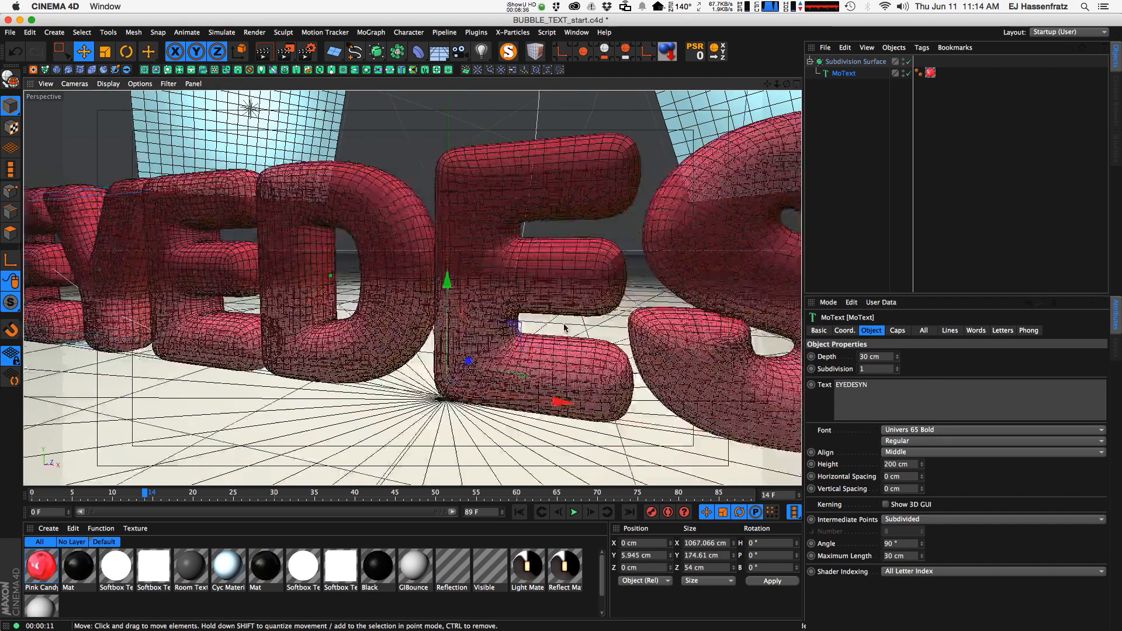
scroll(564, 328, "down", 10)
scroll(564, 328, "up", 2)
middle_click_drag(564, 328, 473, 325, "alt")
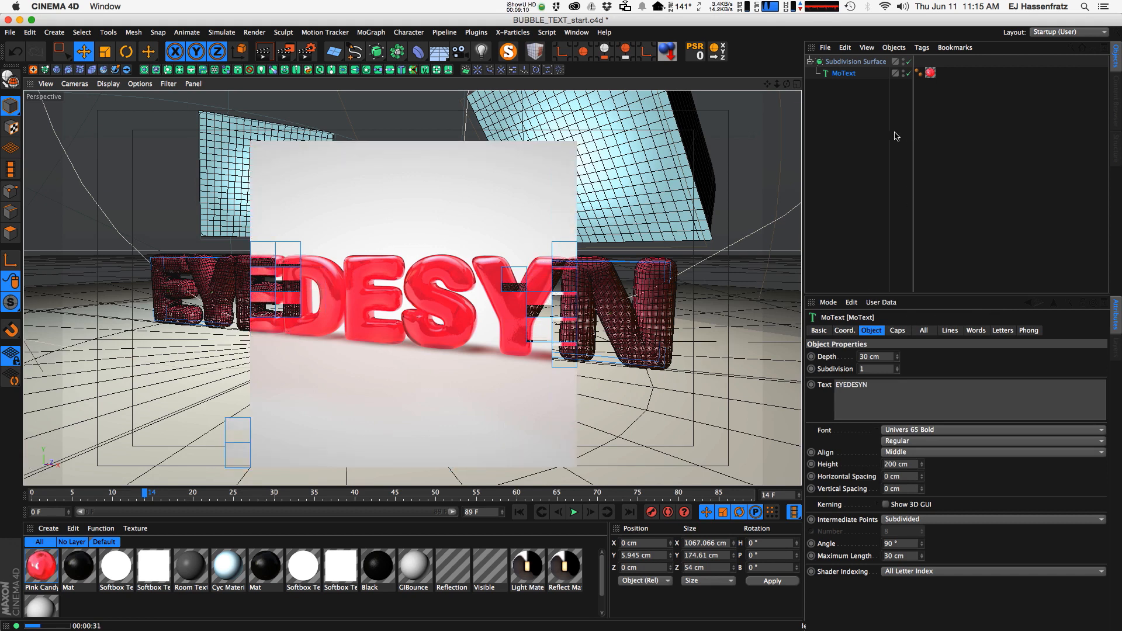
Change the MoText's text to the single letter S and frame it in the view.
left_click(850, 76)
double_click(892, 388)
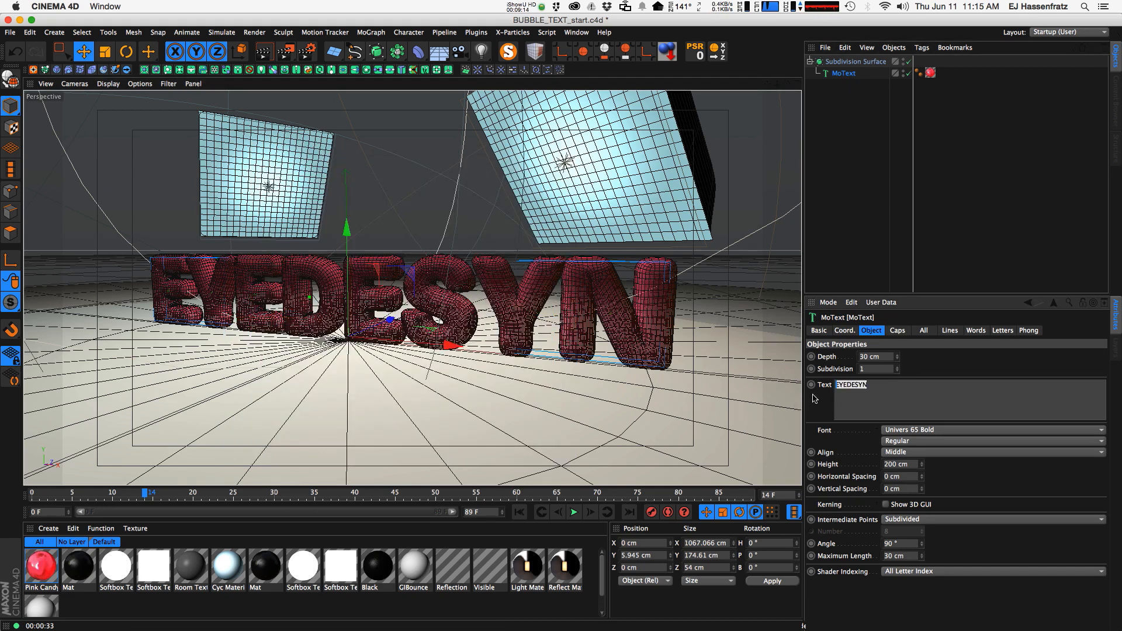
type("S")
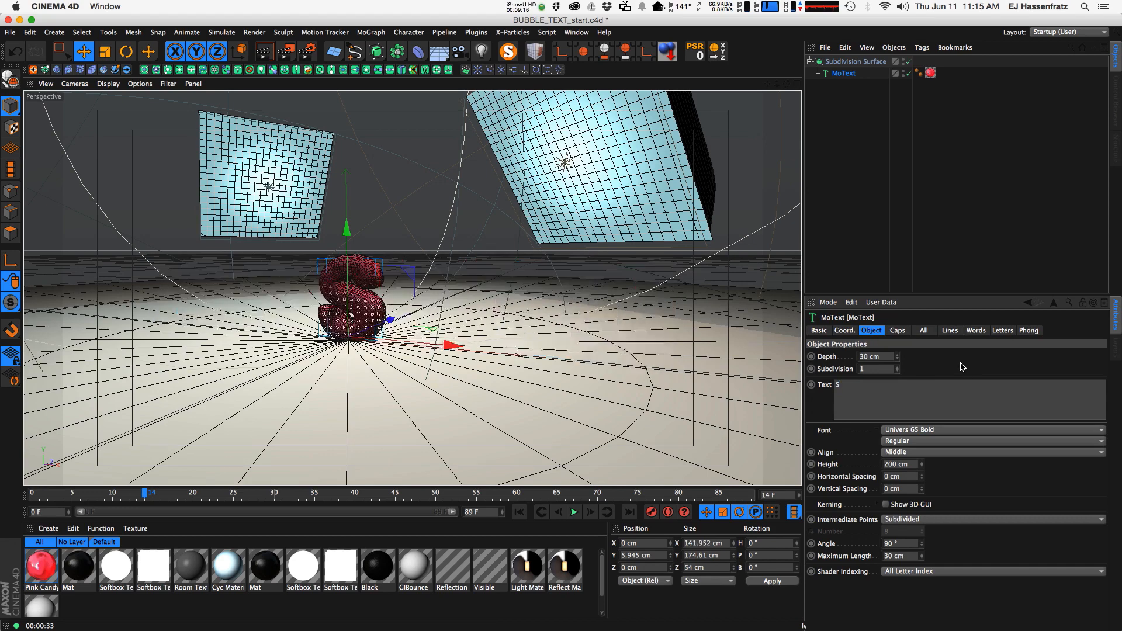
type("o")
left_click_drag(391, 299, 421, 341, "alt")
Reduce the MoText's start and end fillet cap radii to 8 cm and inspect the slimmer letter.
left_click(898, 330)
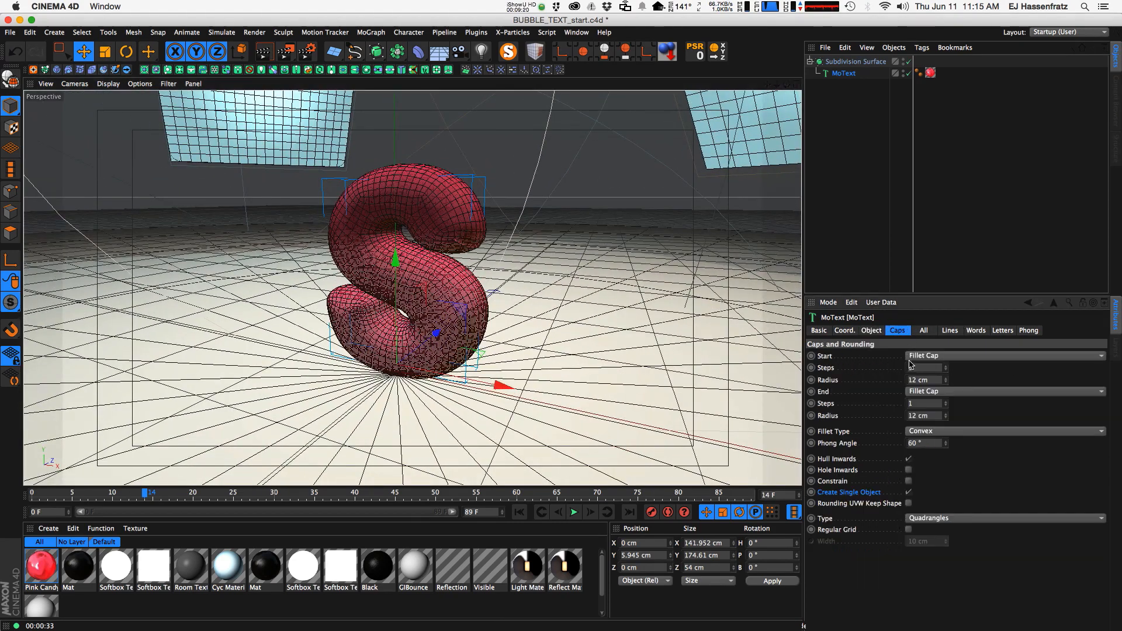
type("10")
key("Return")
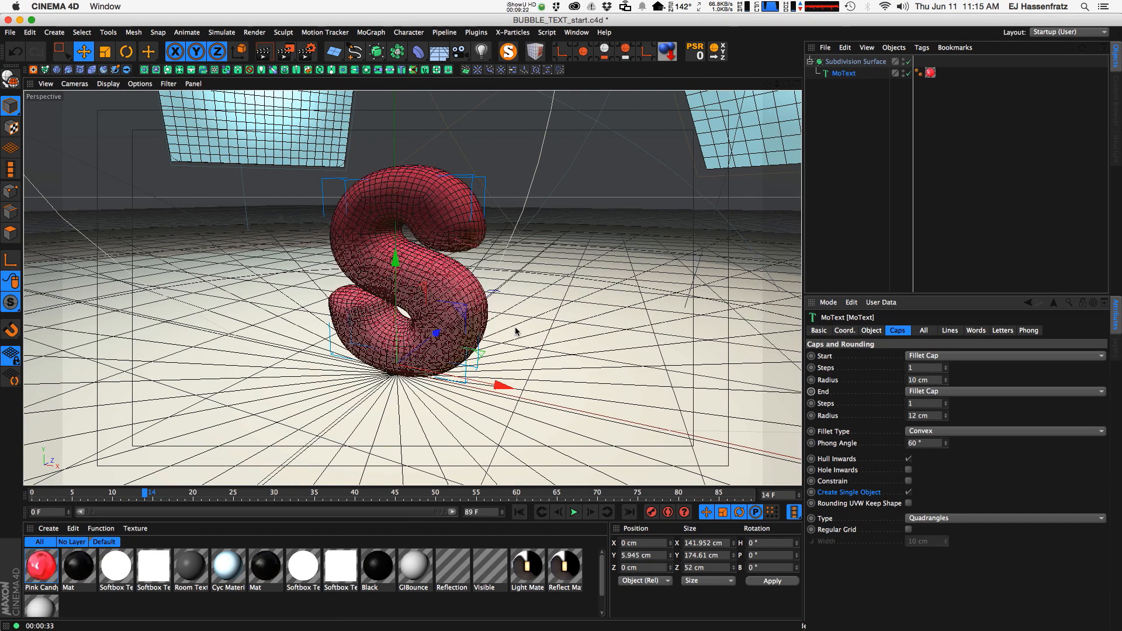
type("8")
key("Return")
type("8")
key("Return")
left_click_drag(470, 331, 473, 249, "alt")
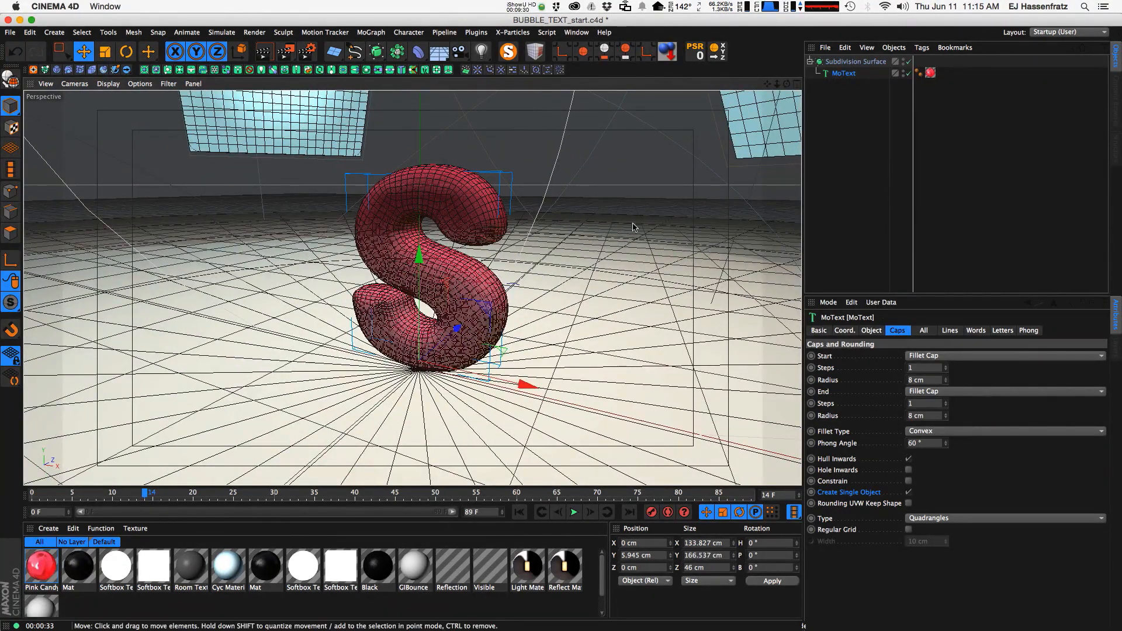
Pick the floor disc in the scene and show the magenta layer's hidden objects in the object list.
left_click(572, 310)
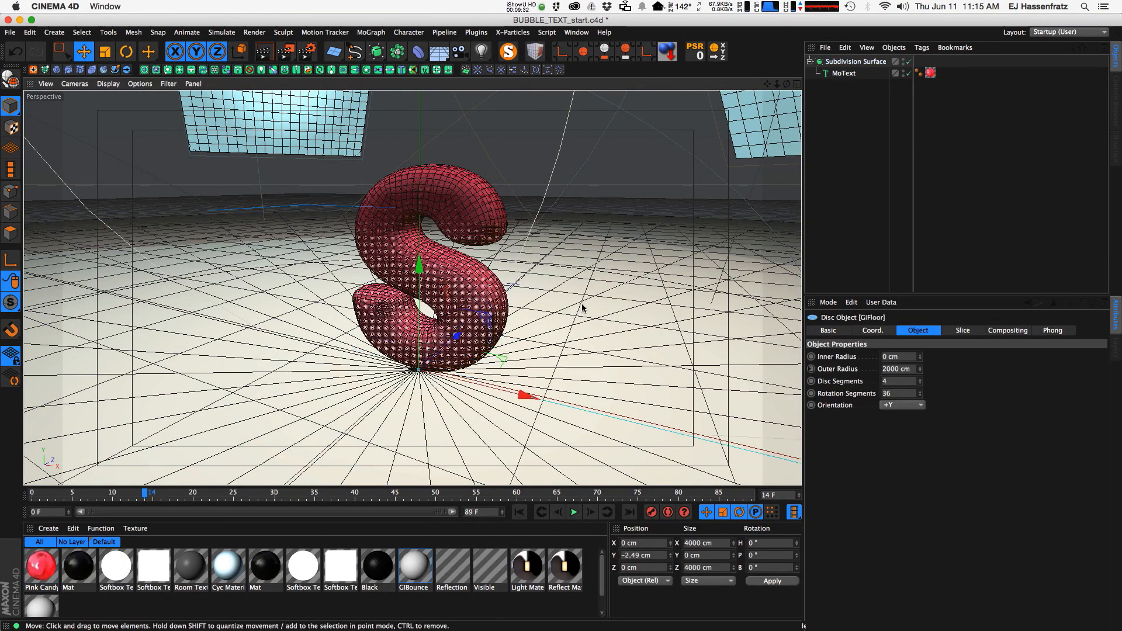
left_click(1113, 347)
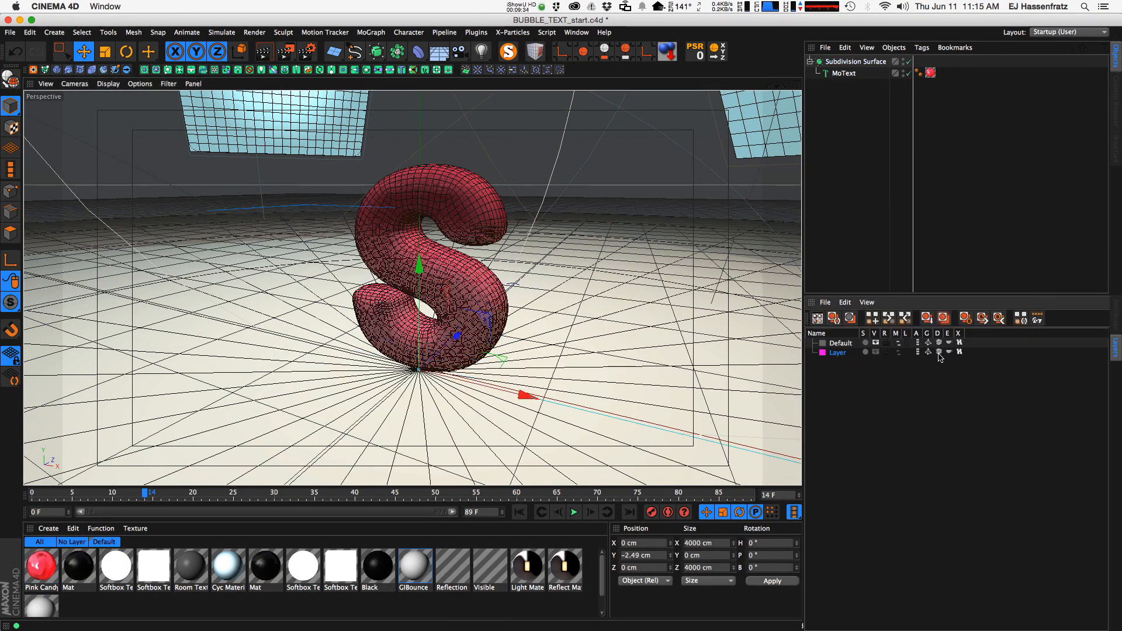
left_click(899, 352)
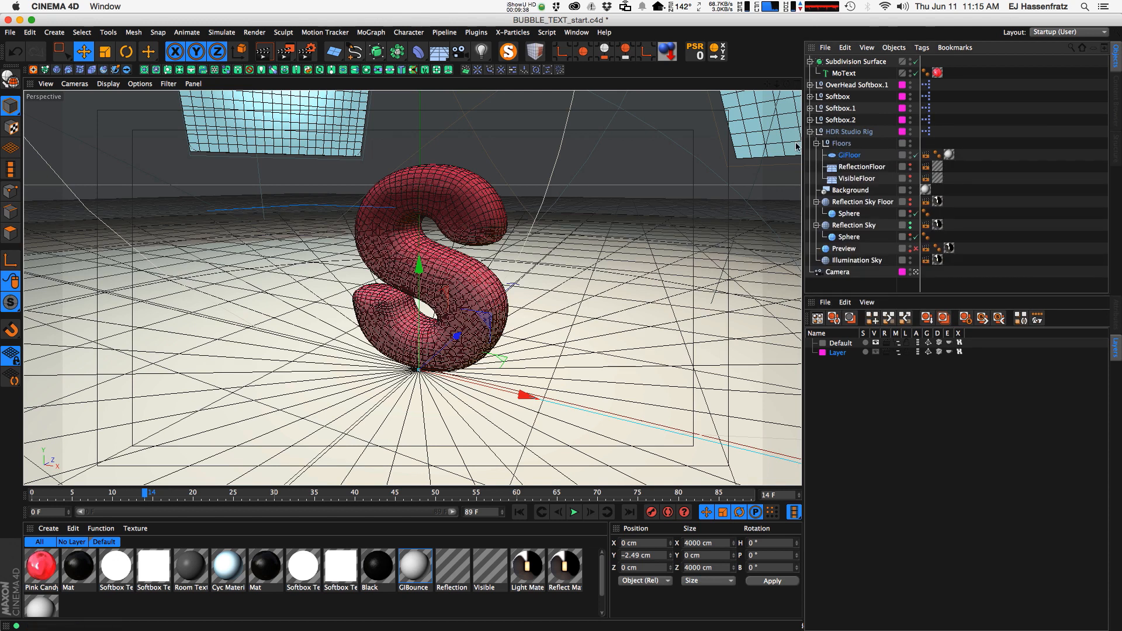
Add a Collider Body tag to GIFloor and copy it to ReflectionFloor and VisibleFloor.
right_click(555, 301)
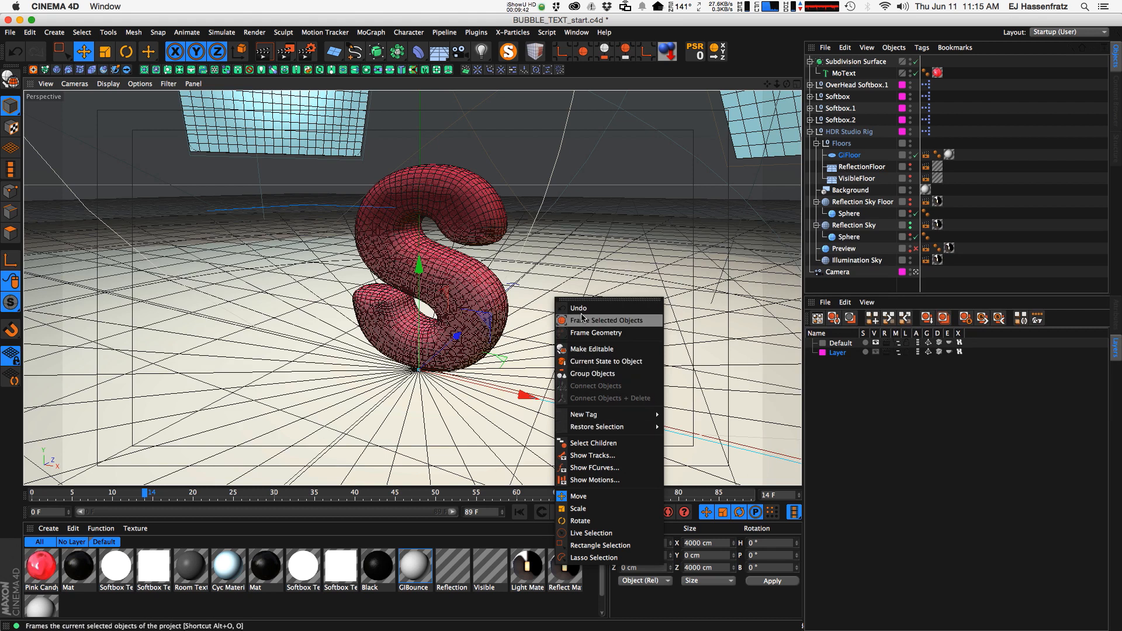
left_click(855, 156)
right_click(854, 157)
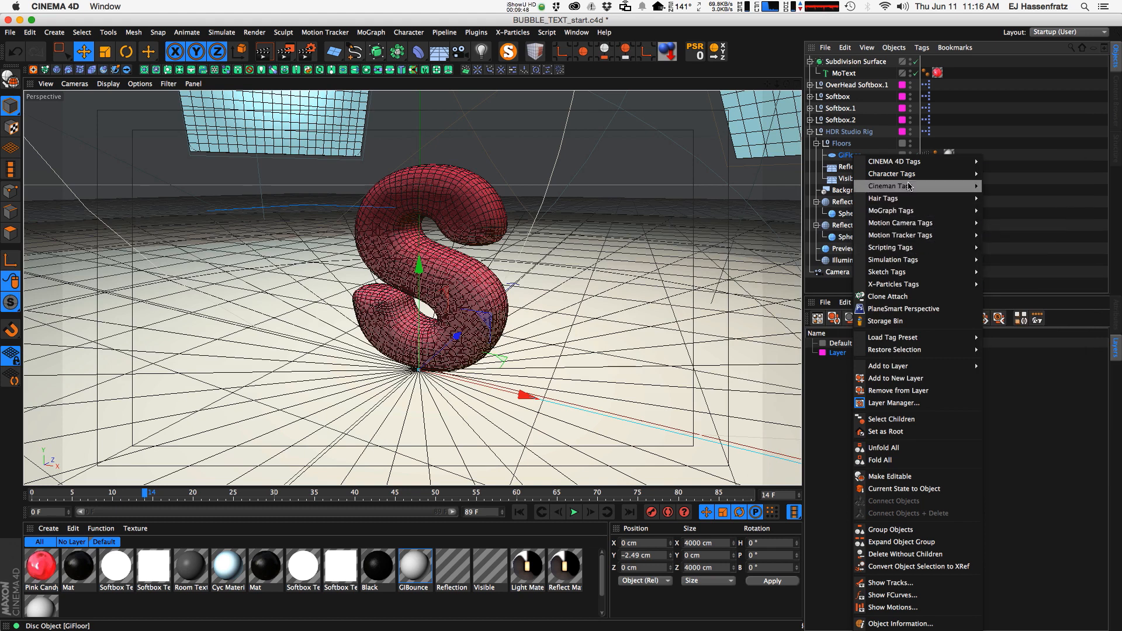
mouse_move(911, 259)
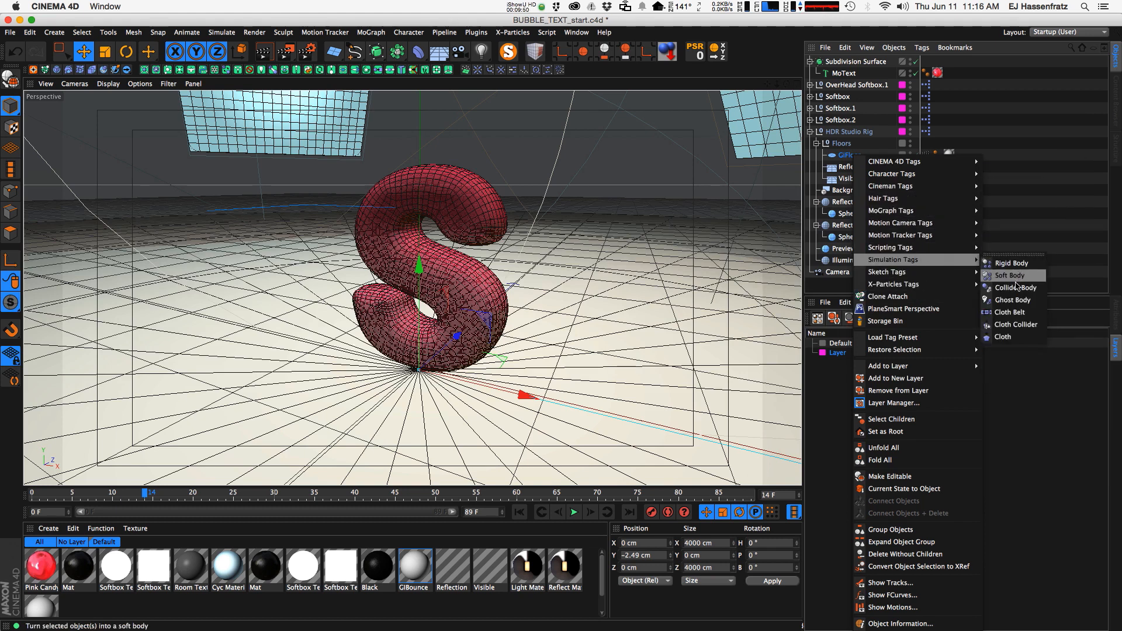
left_click(1016, 288)
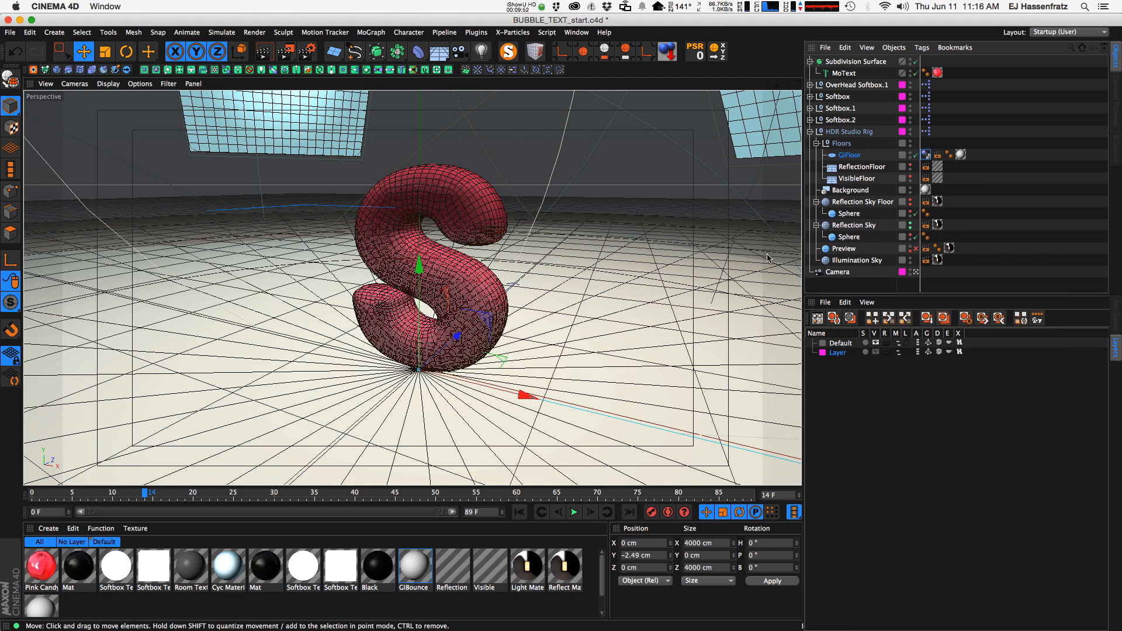
left_click_drag(926, 154, 858, 180, "ctrl")
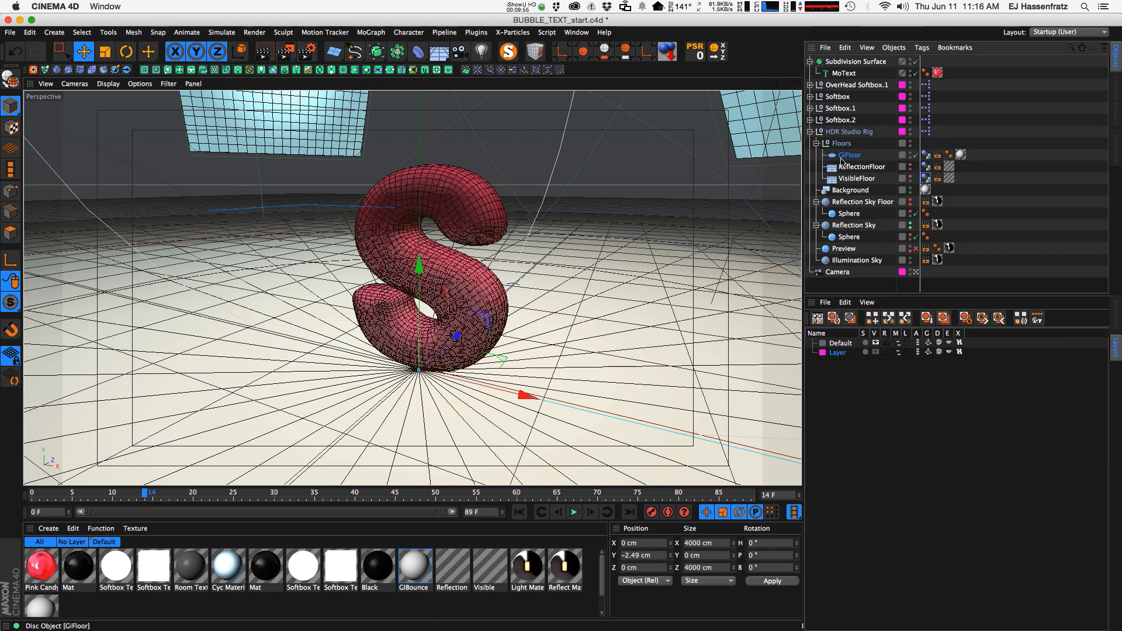
Turn off the Subdivision Surface and add a Soft Body tag to the MoText object.
left_click(810, 132)
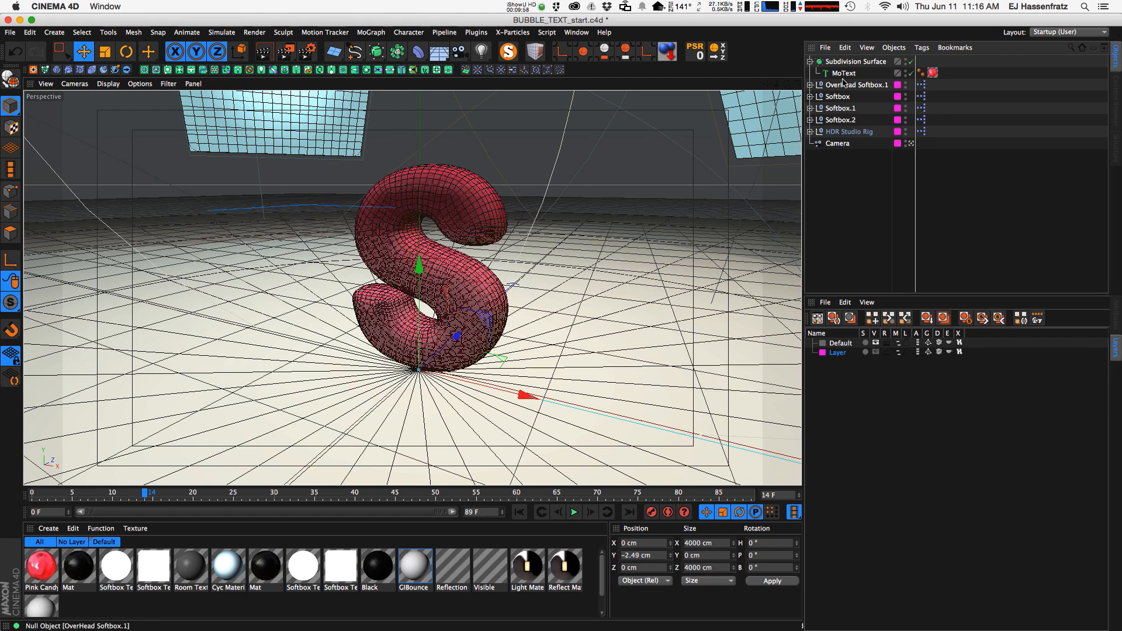
left_click(870, 75)
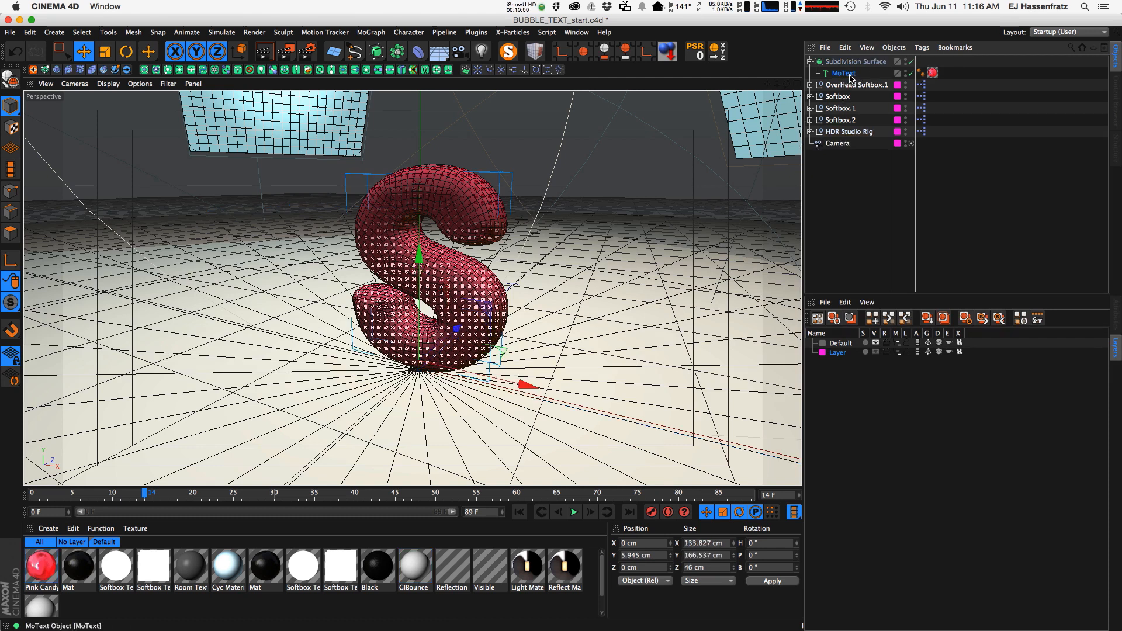
left_click(912, 62)
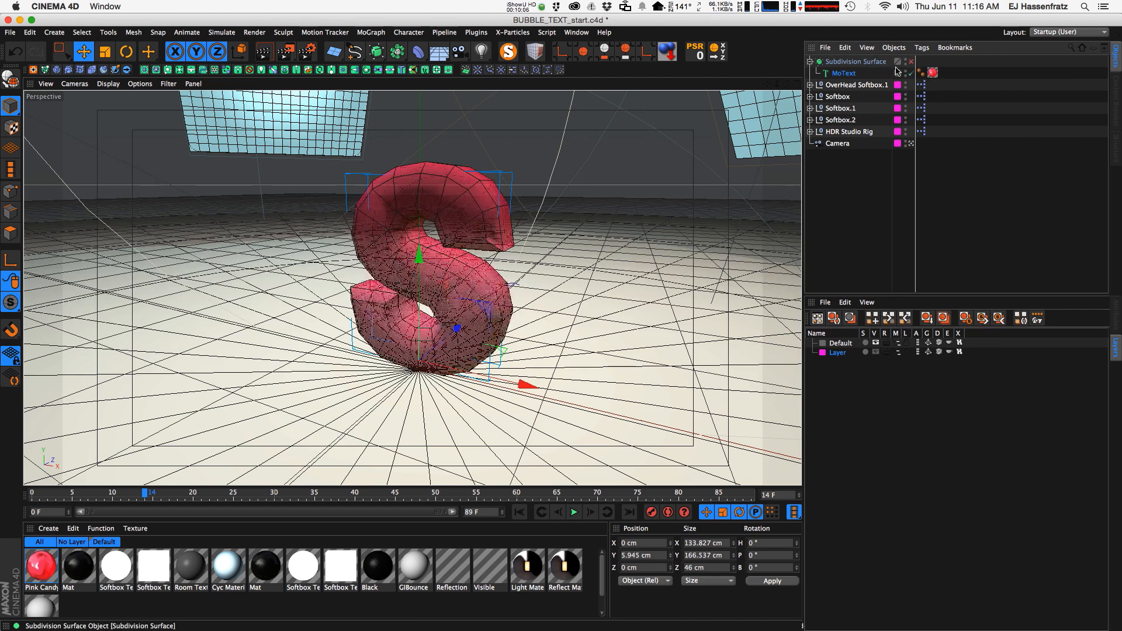
right_click(839, 76)
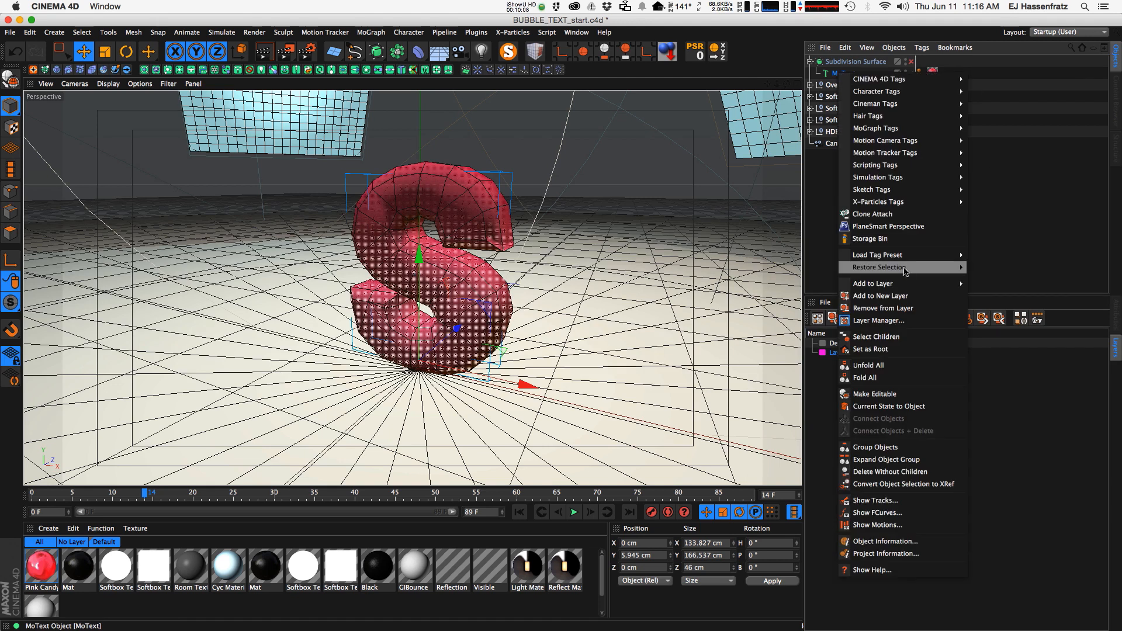
mouse_move(898, 190)
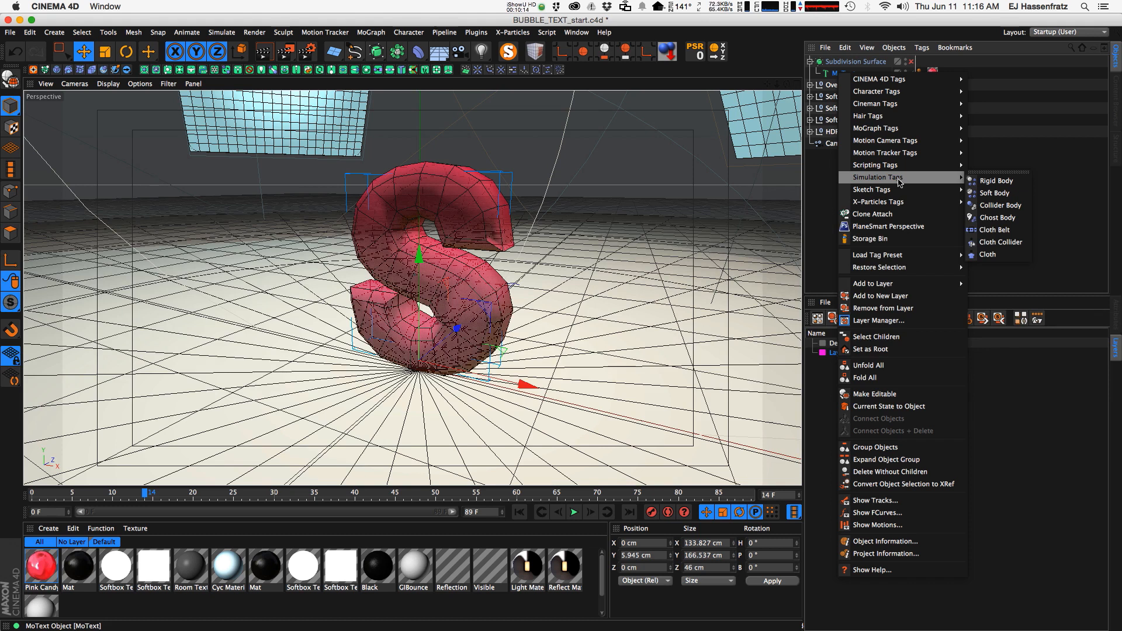
left_click(1005, 194)
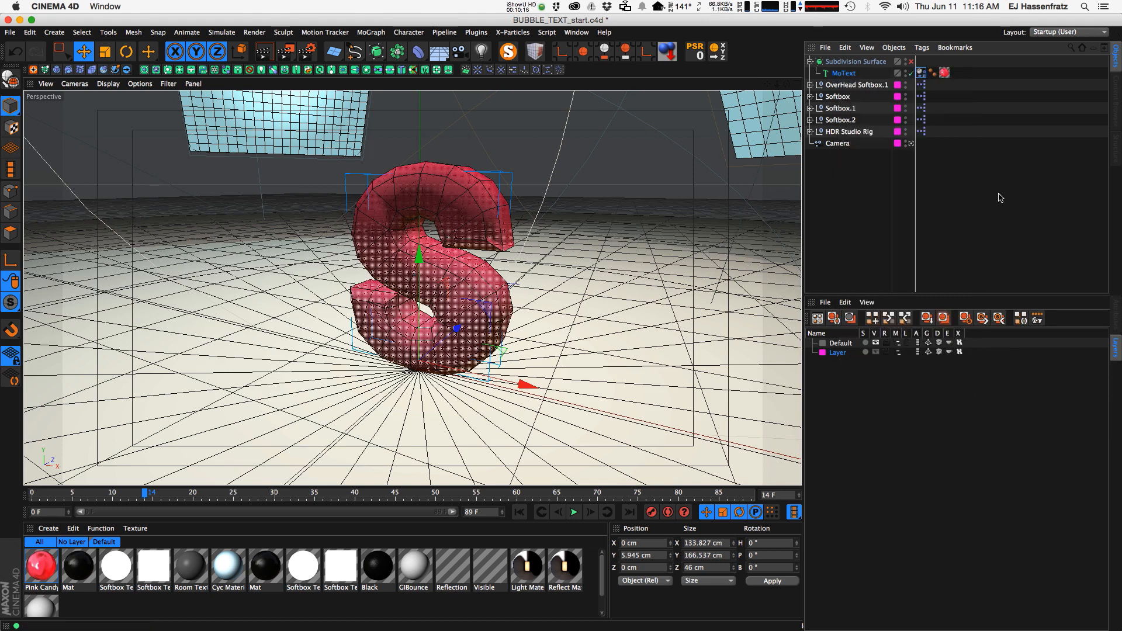
Rename the MoText object to S and turn the Subdivision Surface back on.
double_click(845, 74)
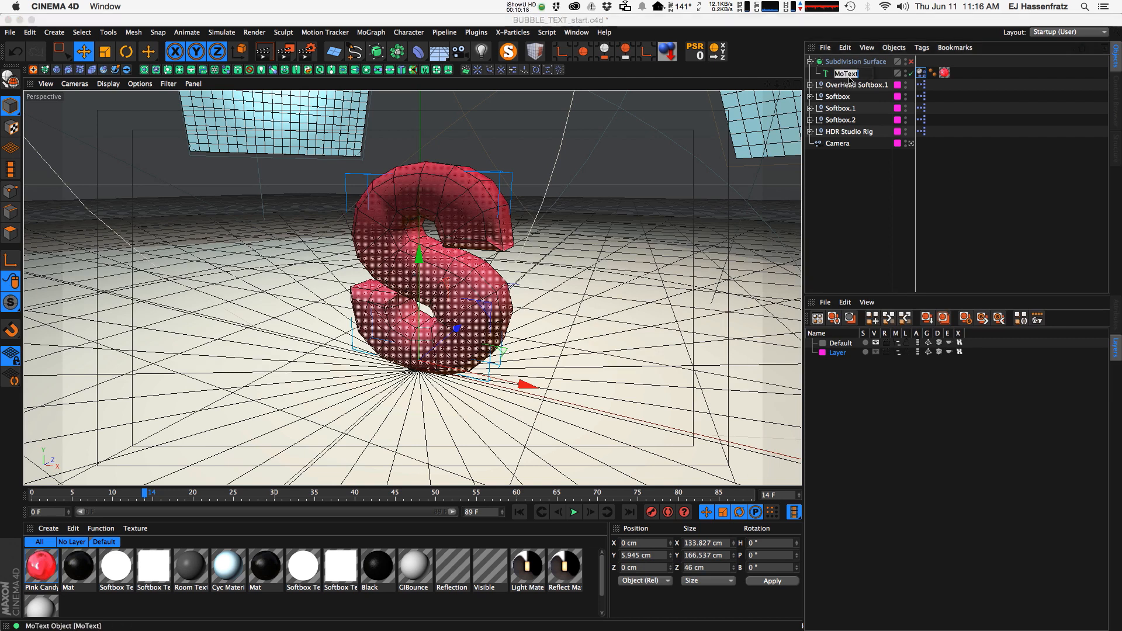
type("S")
key("Return")
left_click(875, 63)
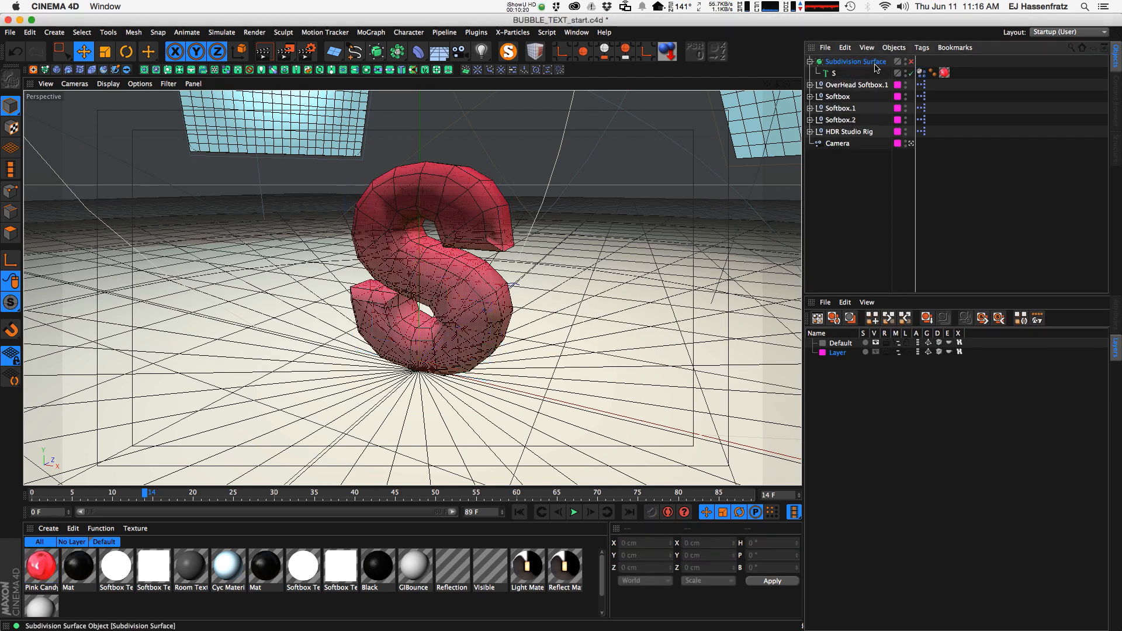
left_click(911, 62)
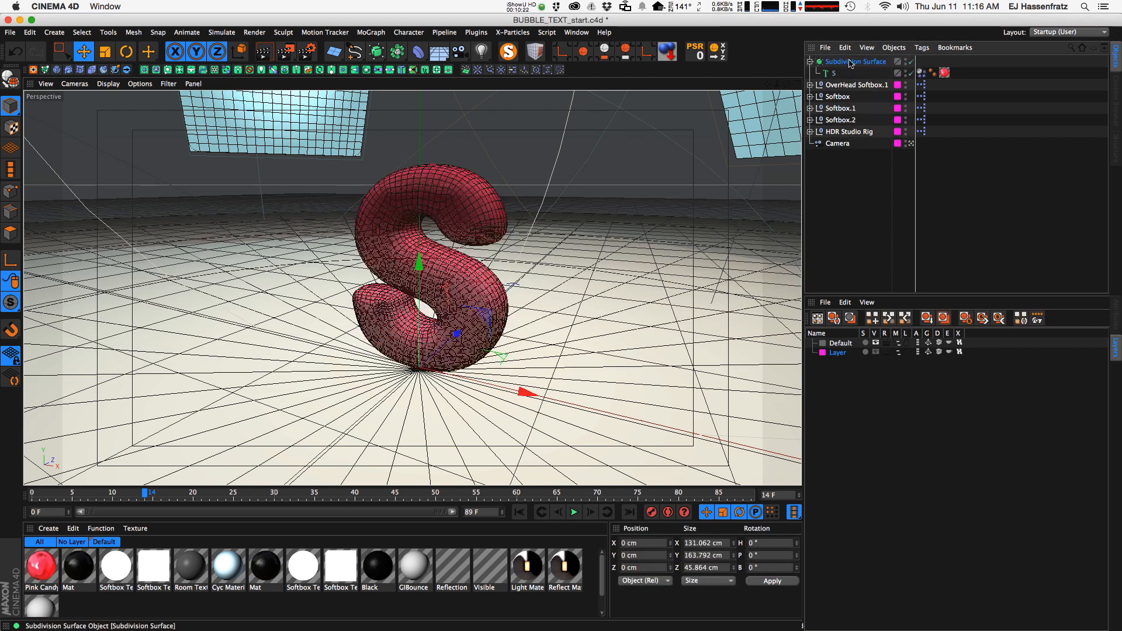
Set the S soft body's Structural to 1, Shear and Flexion to 20 and Stiffness to 5, and play the simulation from the start.
left_click(1115, 322)
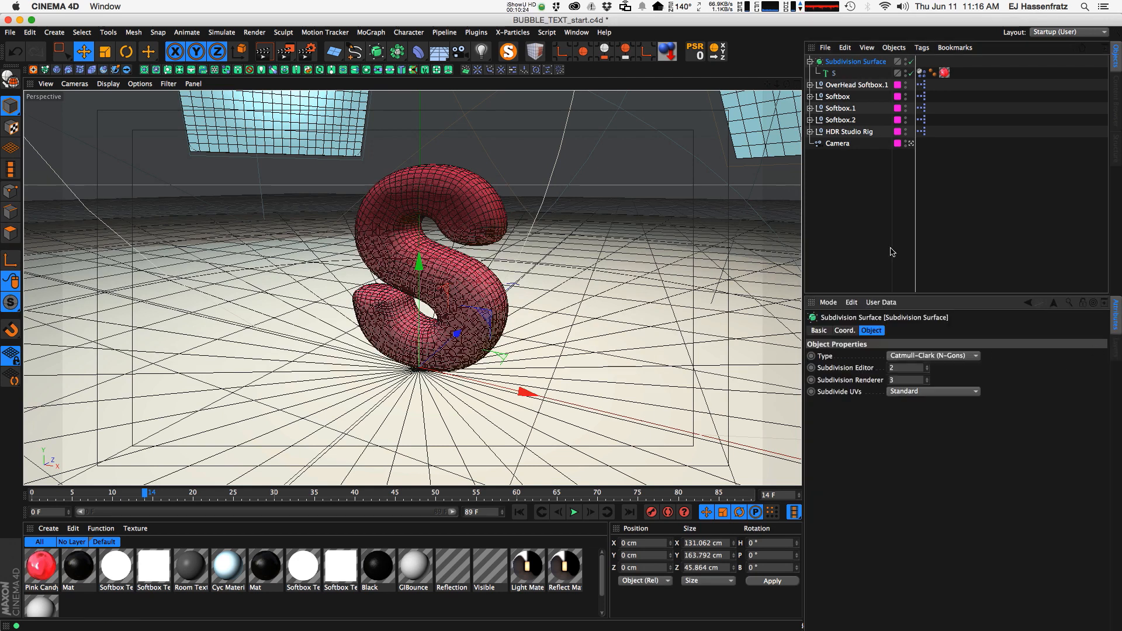
left_click(921, 73)
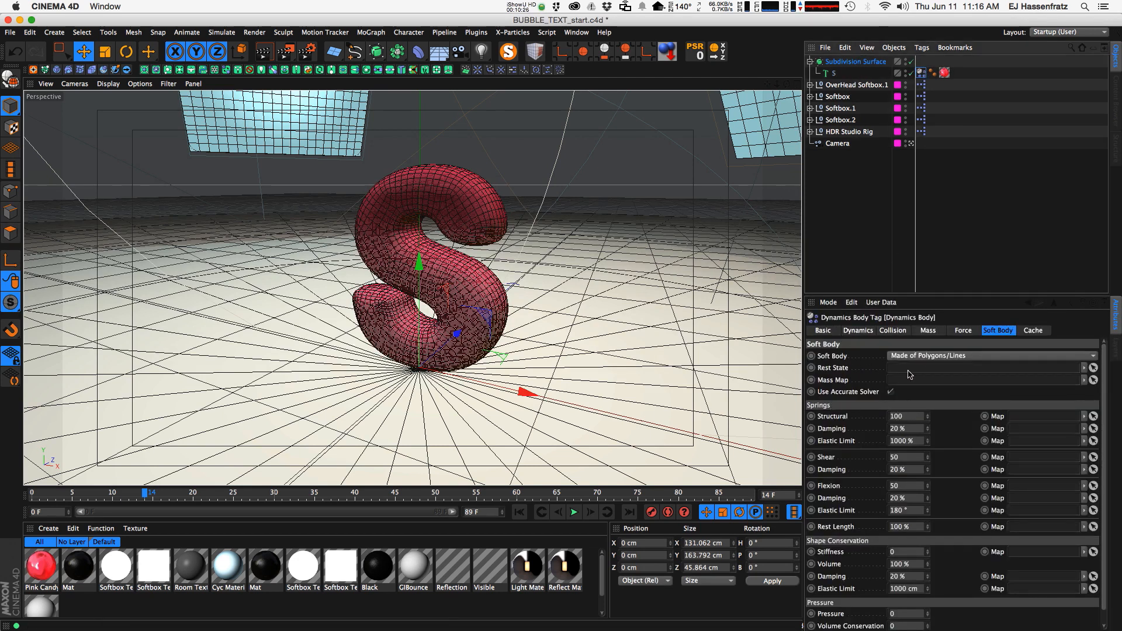
left_click_drag(947, 294, 943, 198)
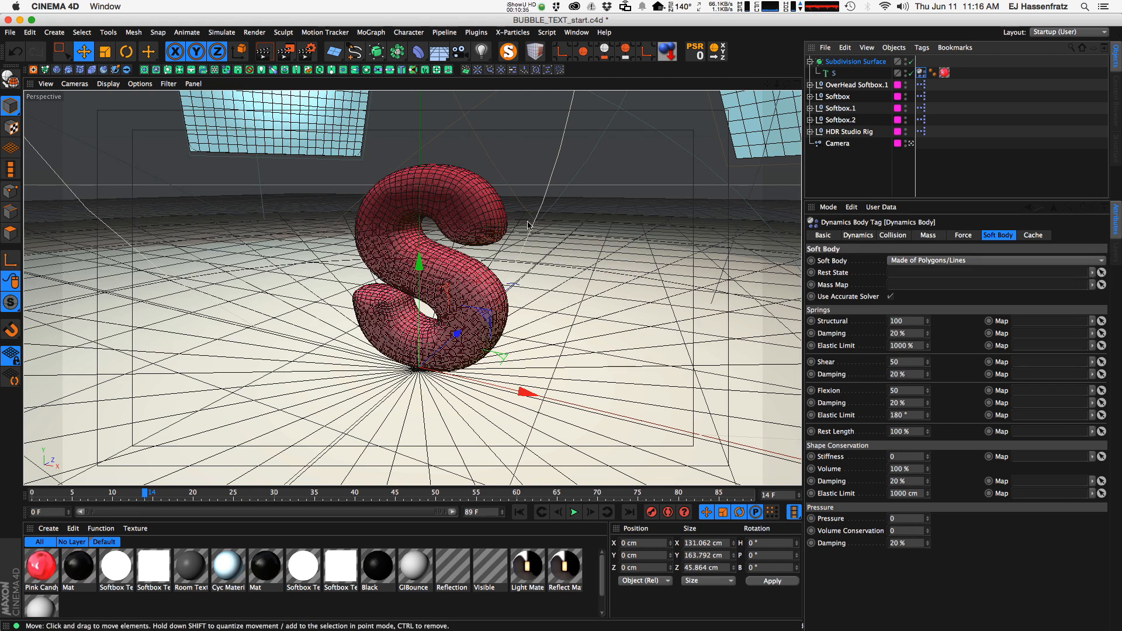
left_click(900, 321)
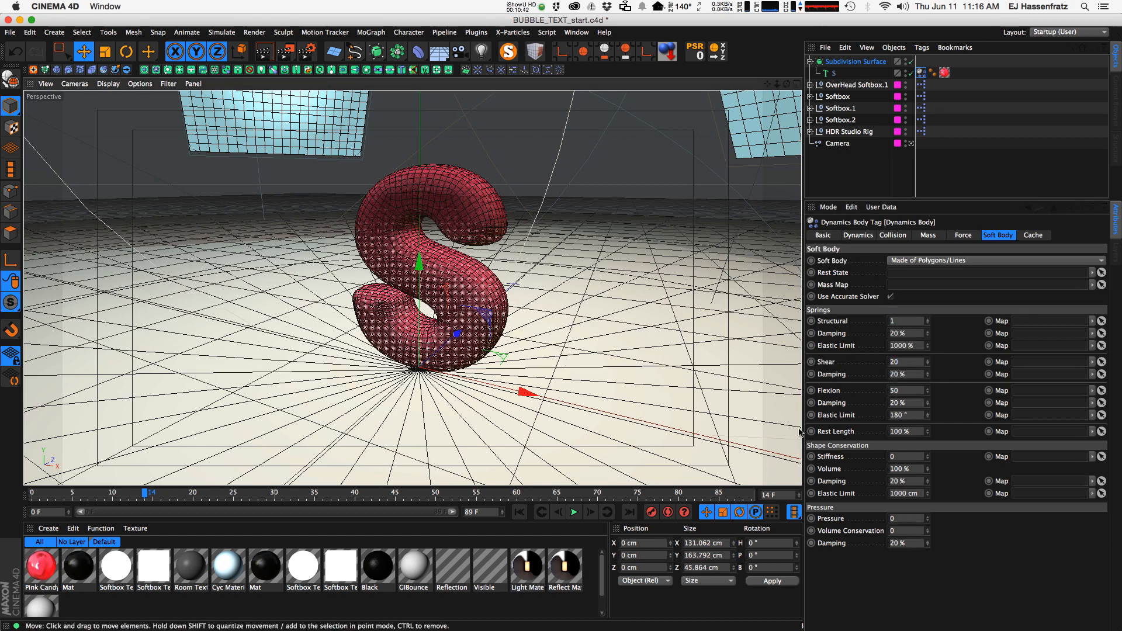
double_click(895, 391)
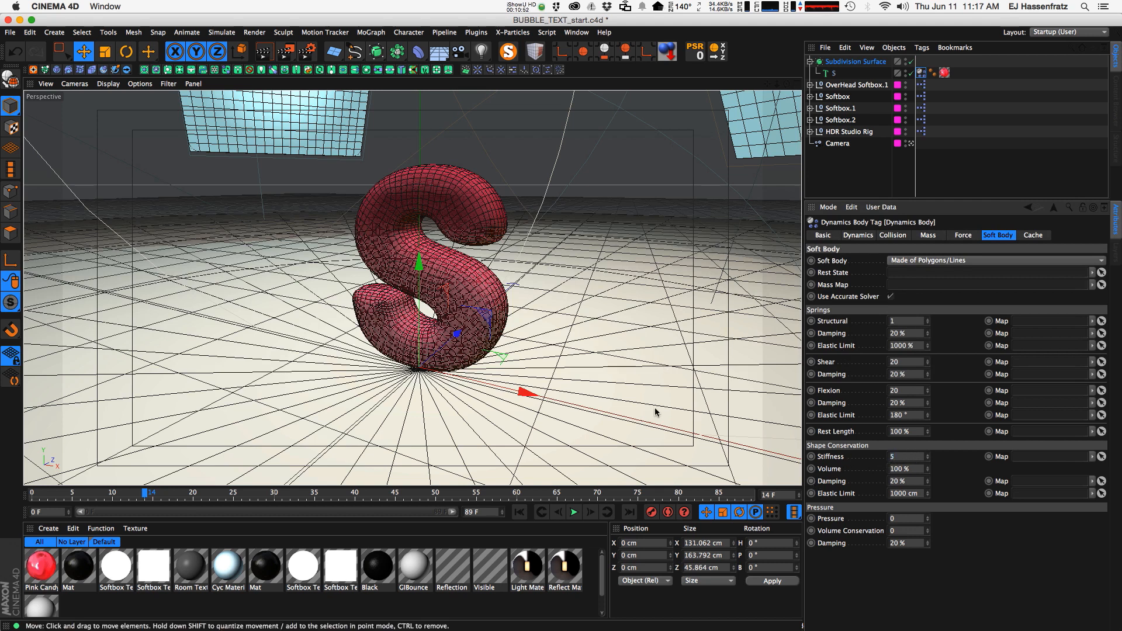
left_click(519, 513)
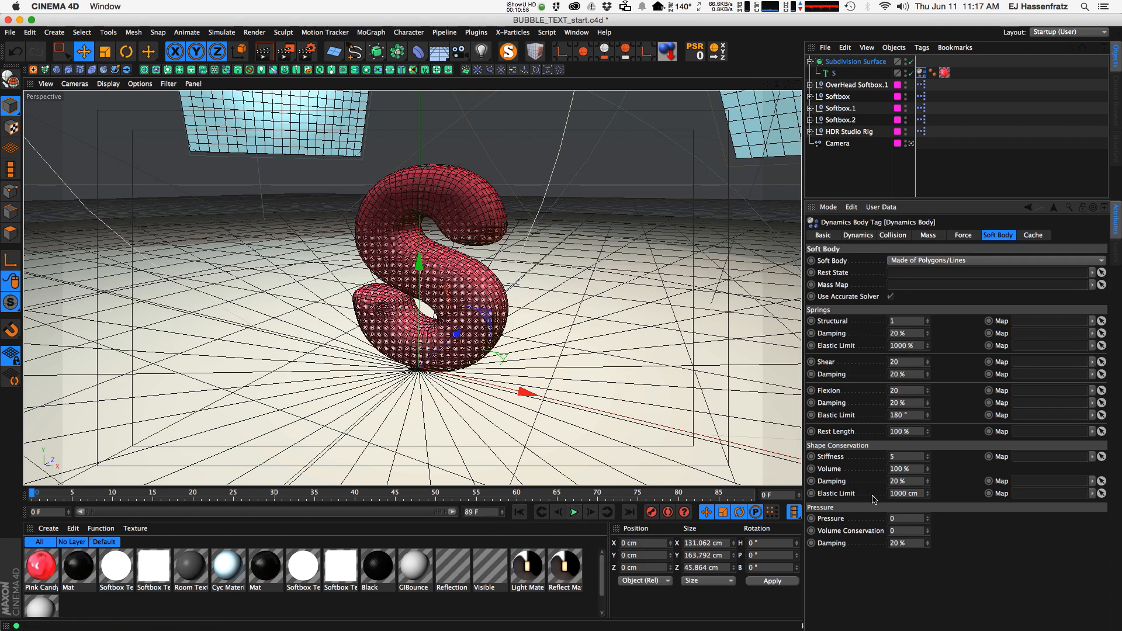
key("F8")
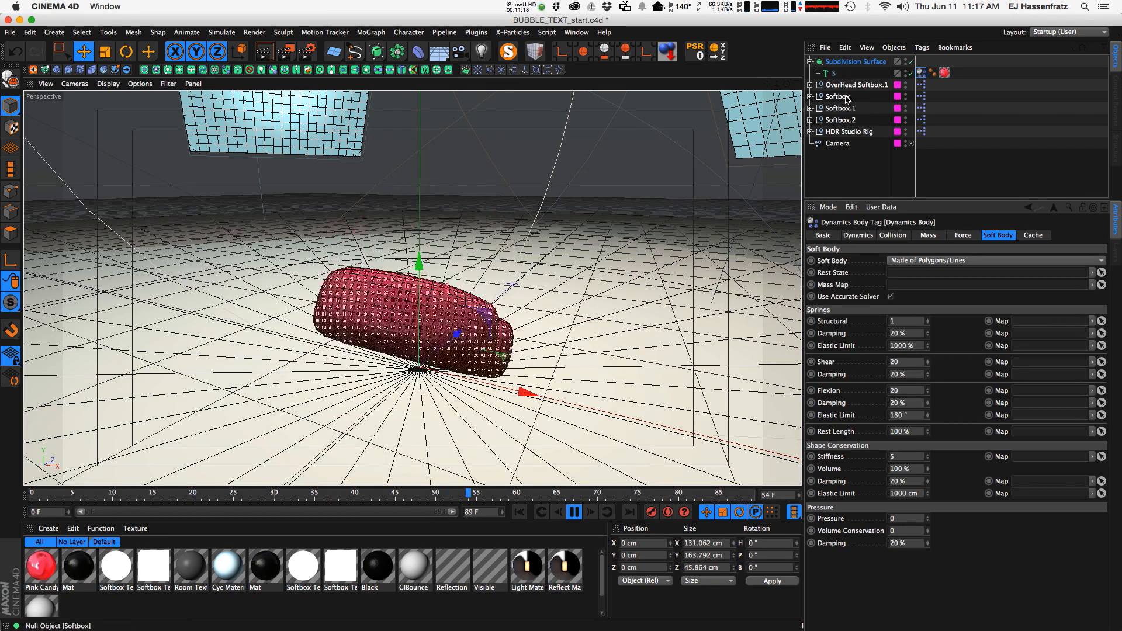
Try a force Follow Position and Follow Rotation of 5 on the S soft body, and raise both to 10 during playback.
left_click(928, 235)
left_click(964, 235)
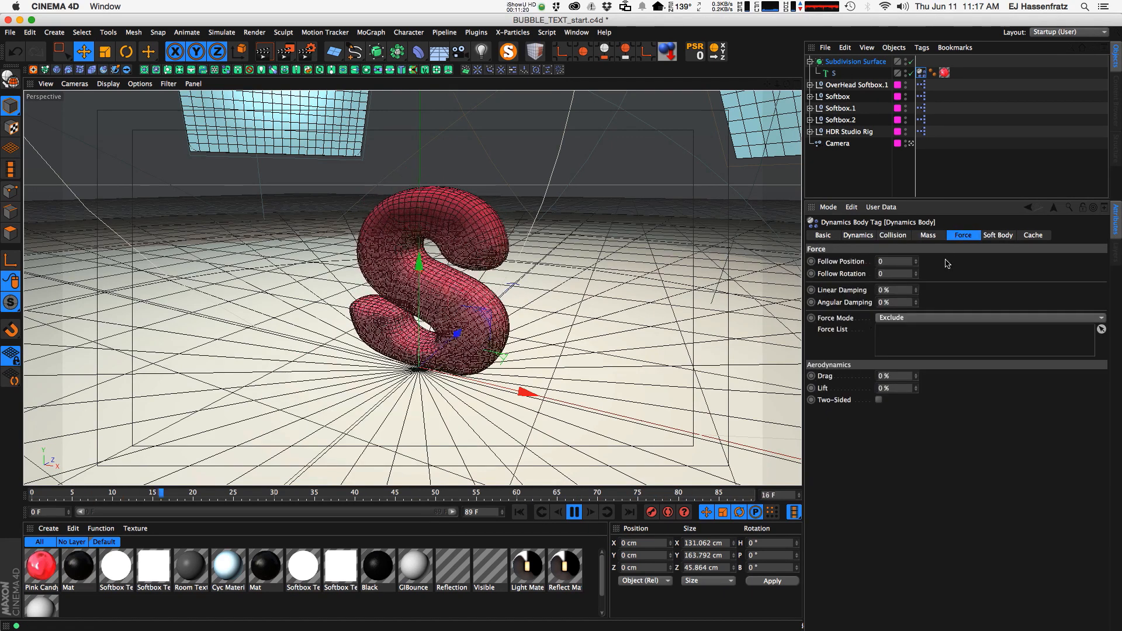
left_click(885, 261)
type("5")
key("Return")
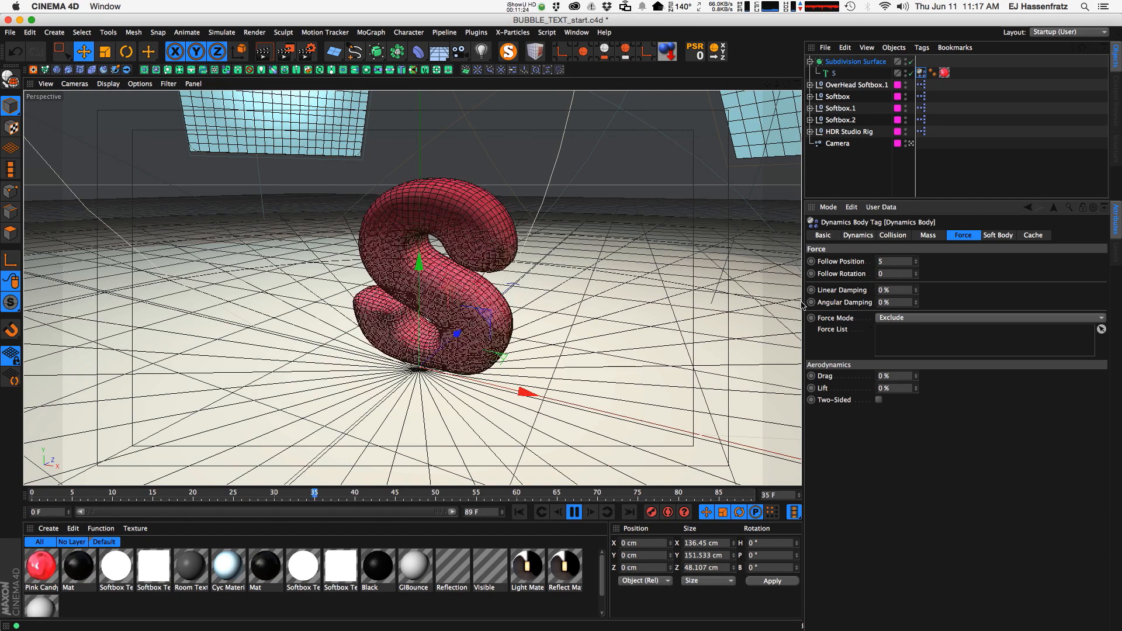
type("5")
key("Return")
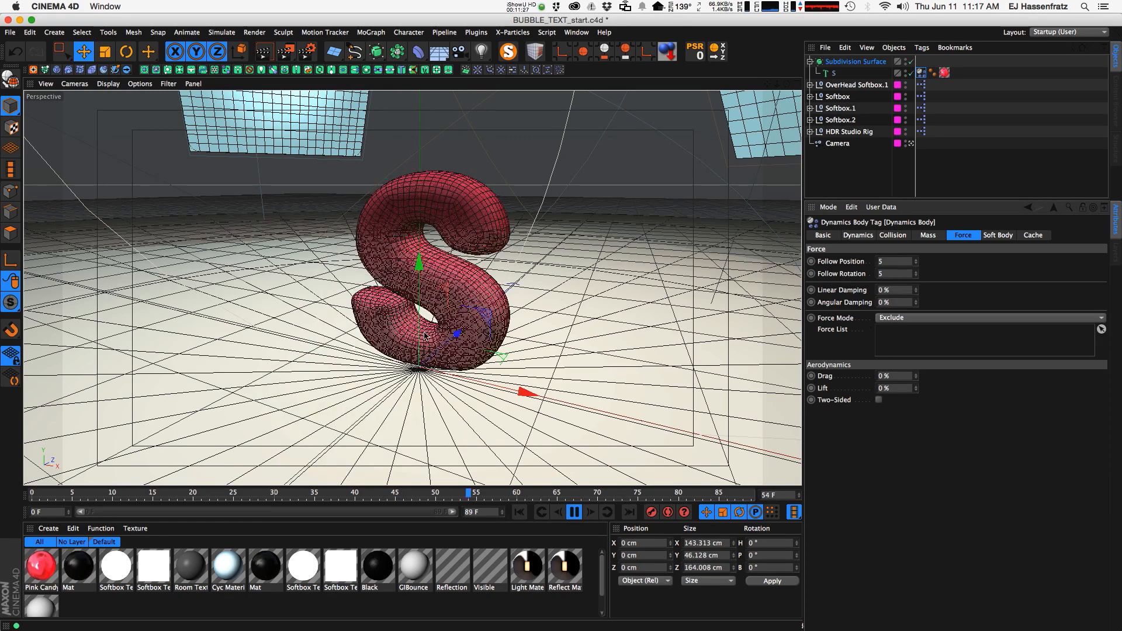
type("10")
key("Tab")
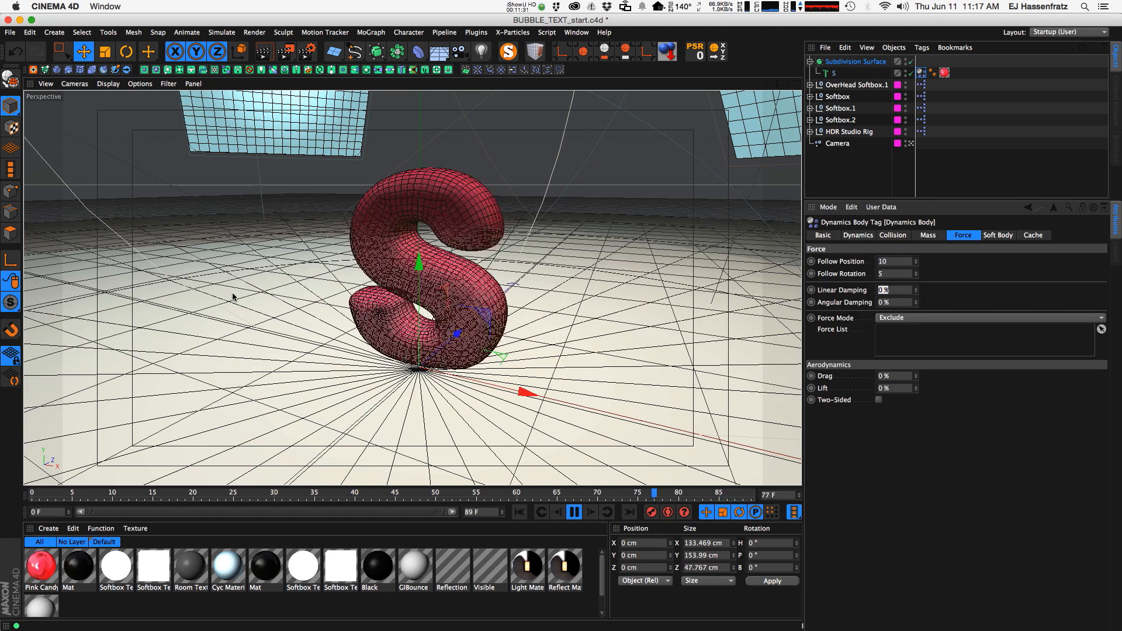
key("shift+Tab")
type("10")
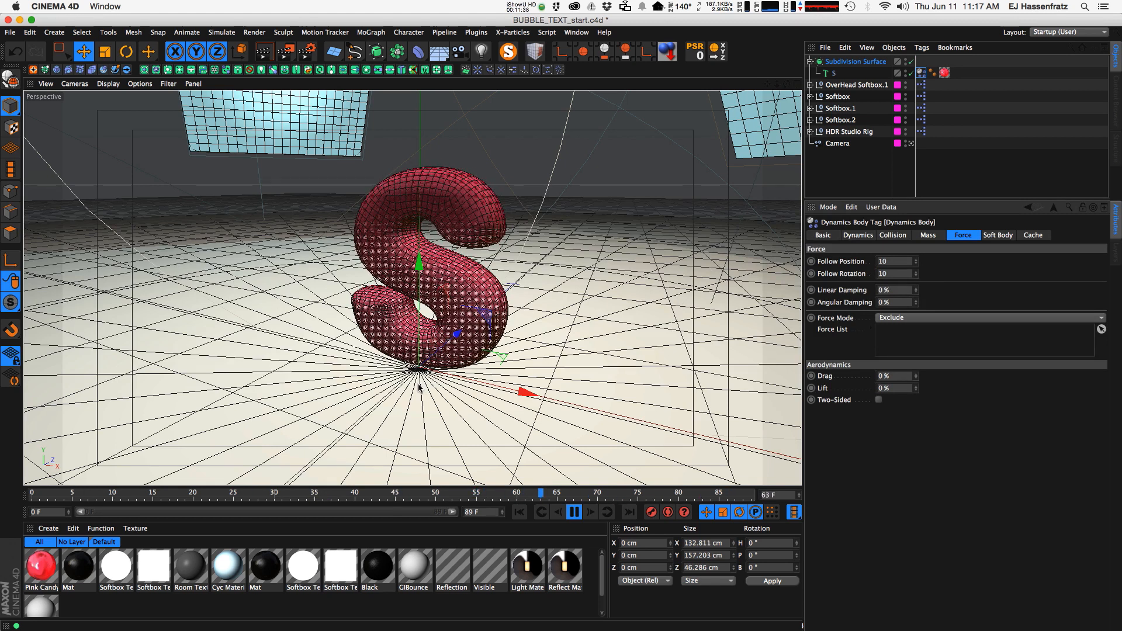
Try a soft body Pressure of 46 on the letter while the simulation plays, and stop playback.
left_click(999, 236)
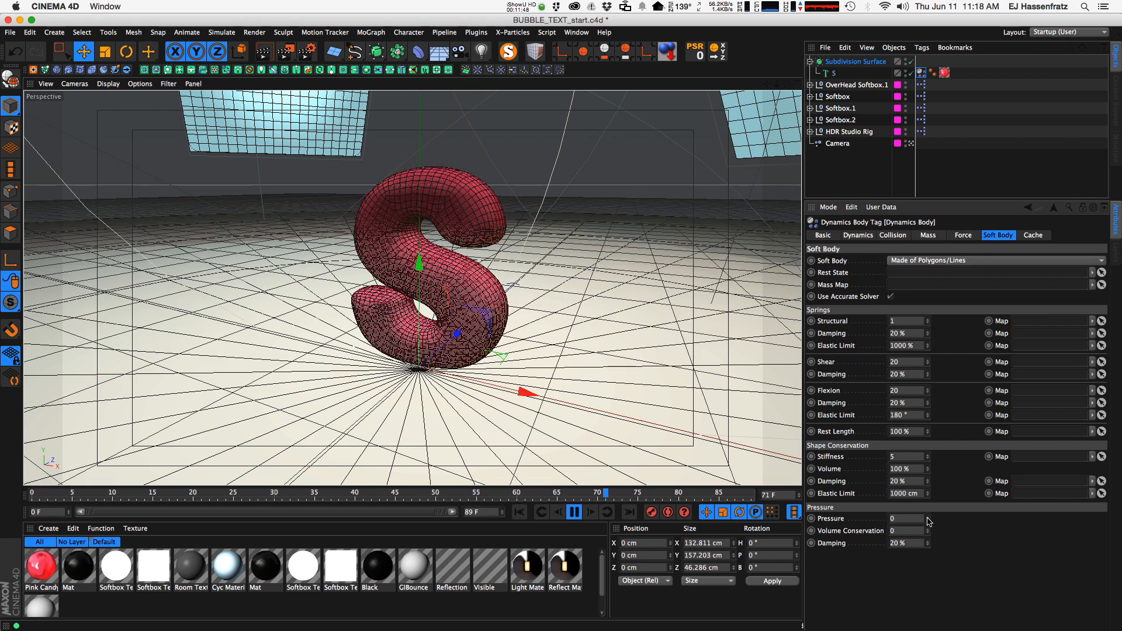
left_click_drag(929, 514, 928, 515)
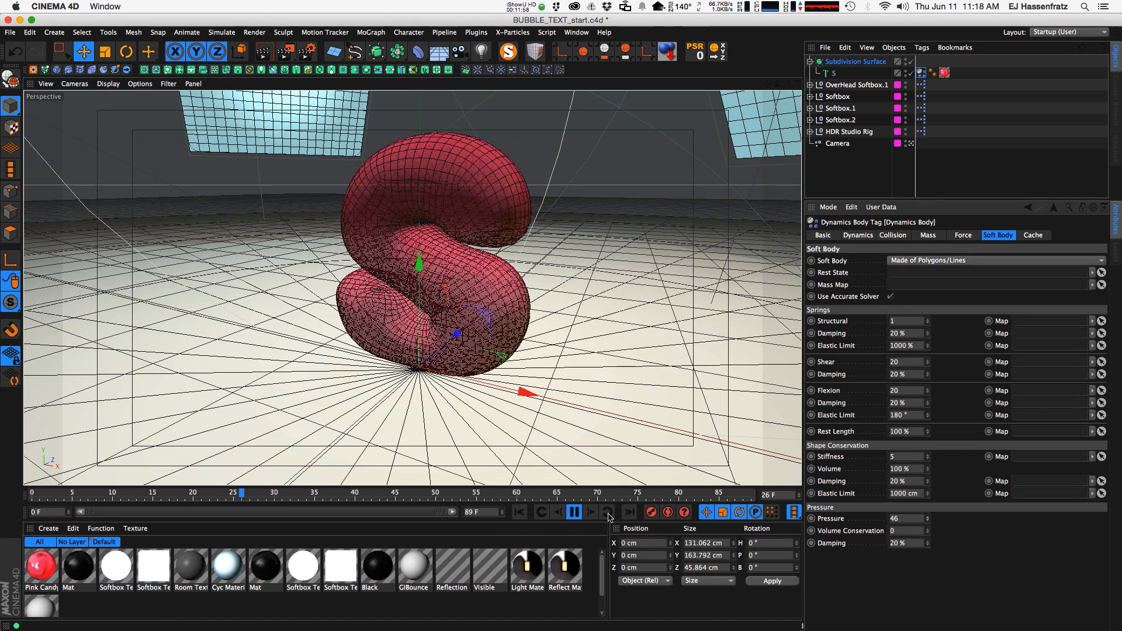
left_click(573, 513)
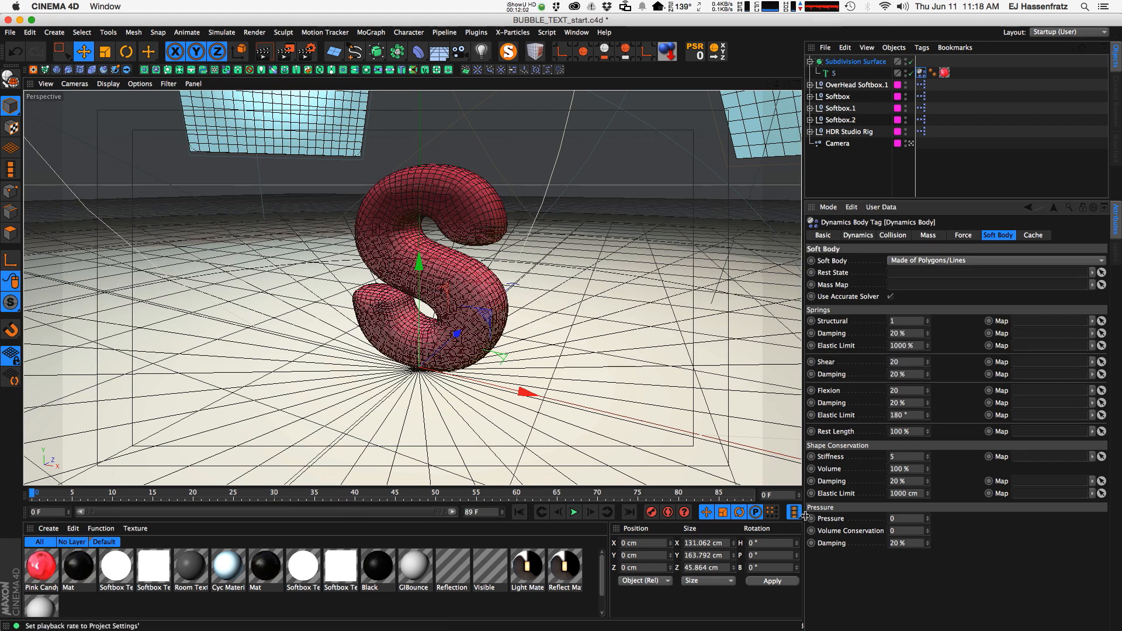
Keyframe the soft body Pressure from 0 at frame 0 to 30 at frame 35, and preview the animation from the start.
left_click(315, 495)
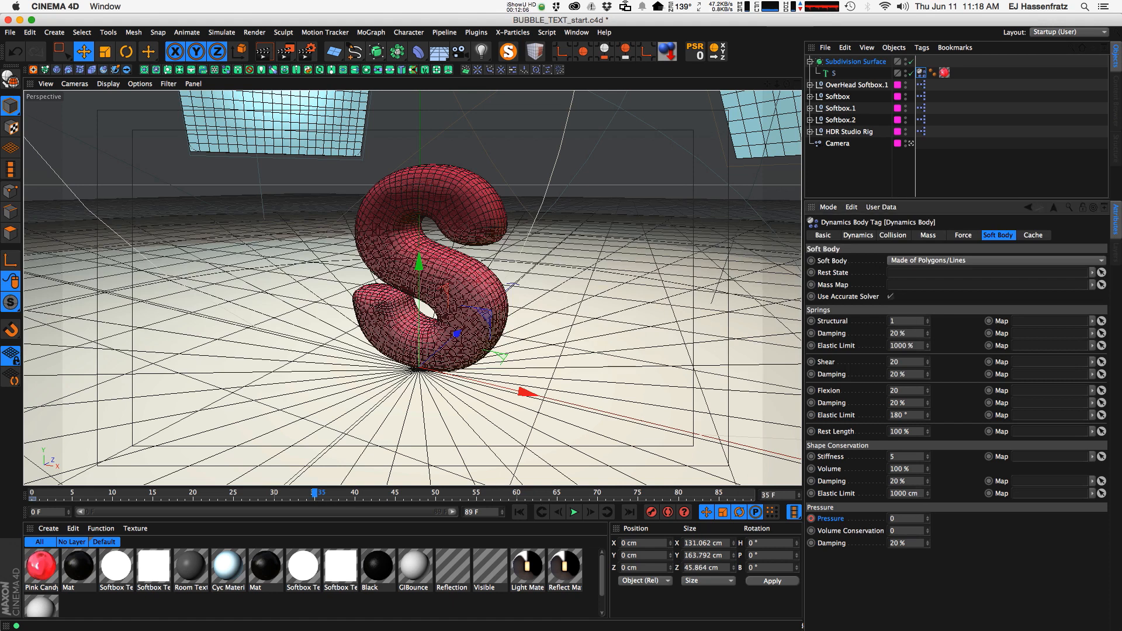
type("3")
left_click(812, 519, "ctrl")
left_click(519, 513)
left_click(574, 513)
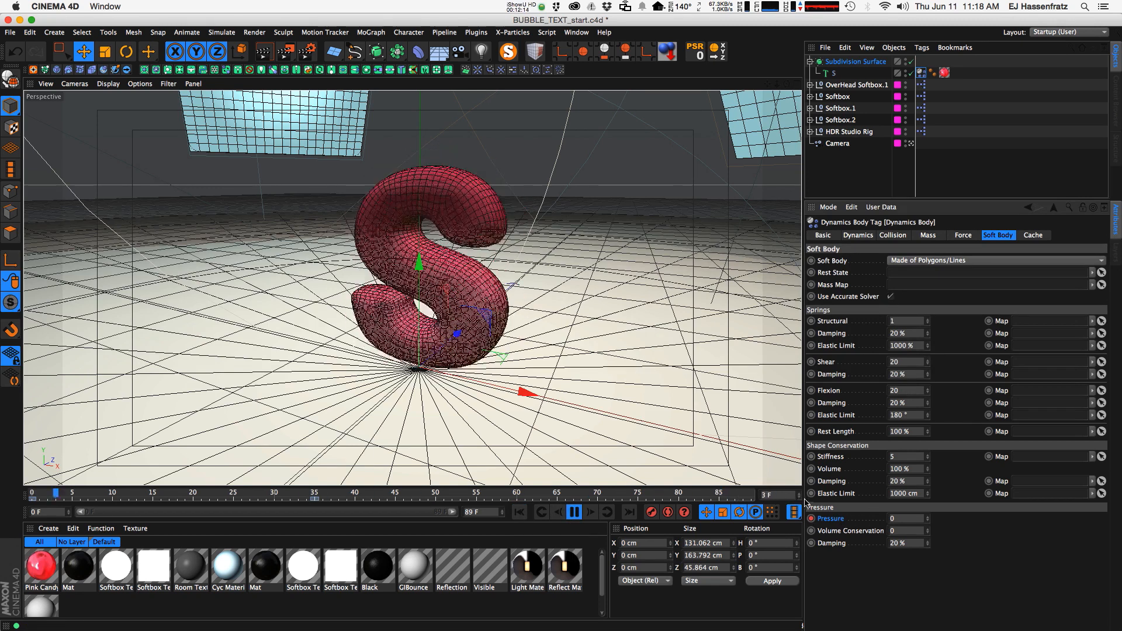
left_click(574, 512)
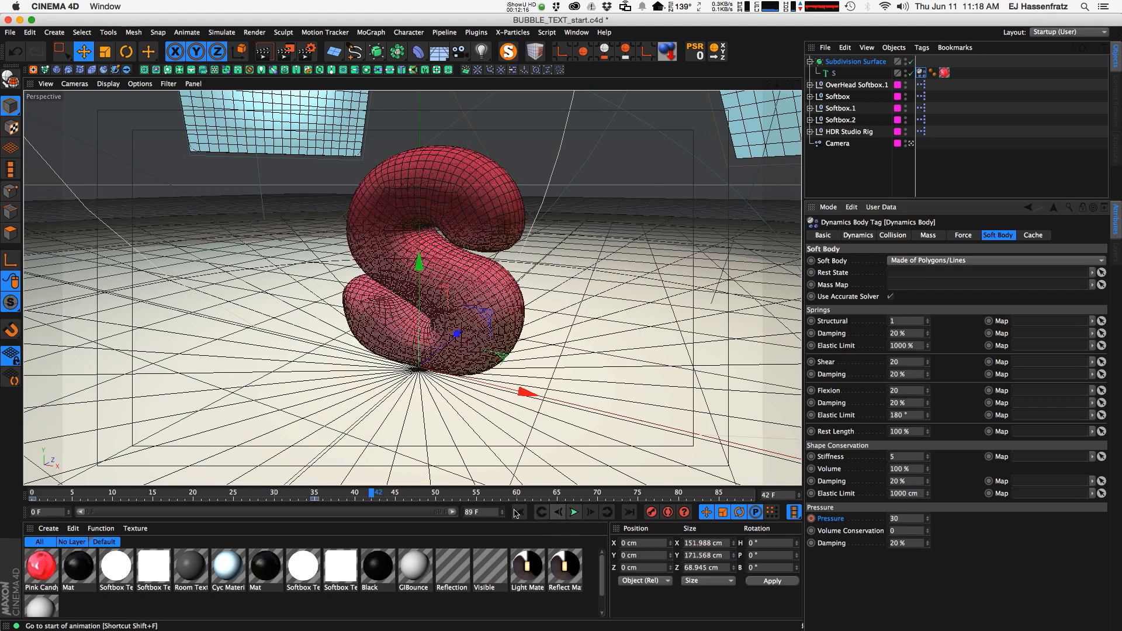
left_click(519, 513)
Try deleting the Pressure keyframe at frame 35 and undo the deletion.
left_click(314, 499)
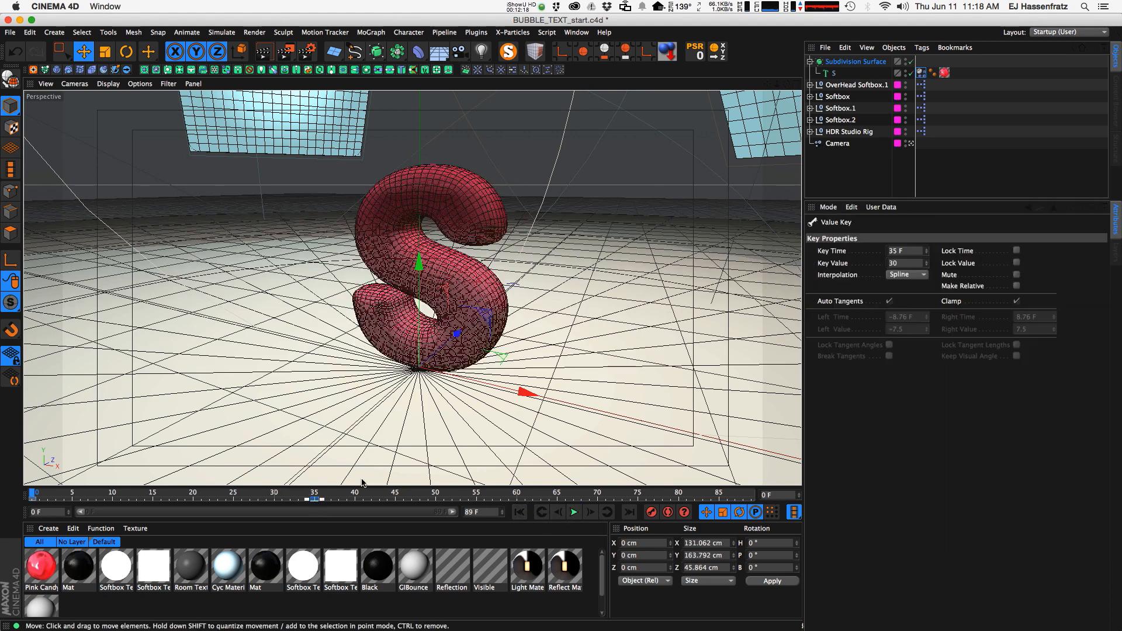
key("Delete")
key("super+z")
left_click(331, 494)
left_click(439, 325)
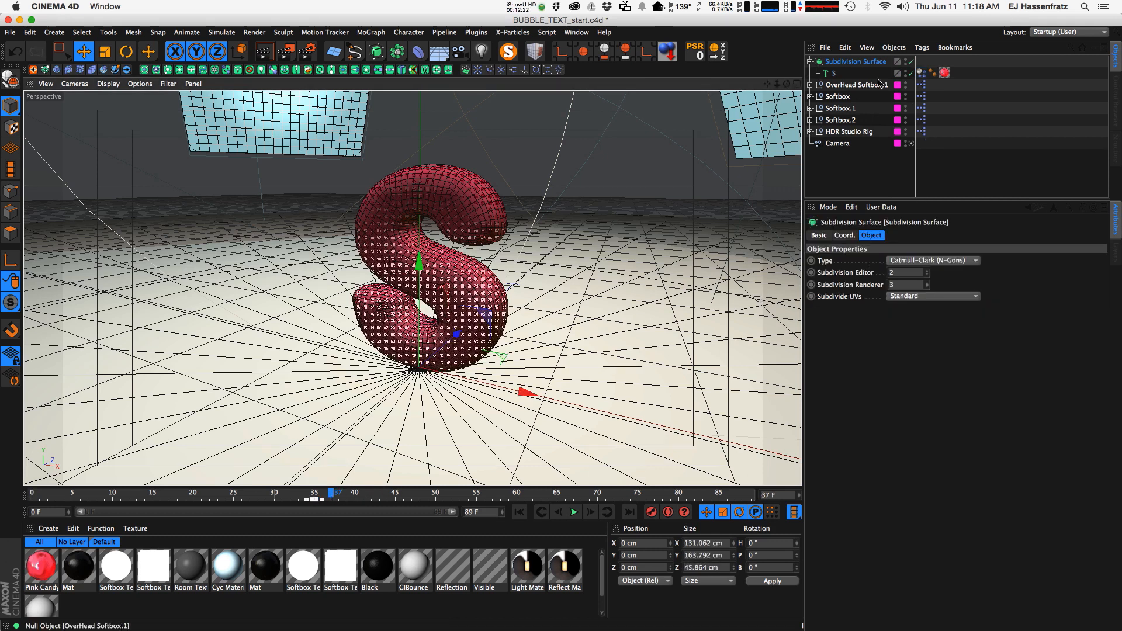
Delete the whole Pressure animation track from the S object's soft body tag.
left_click(828, 73)
left_click(922, 72)
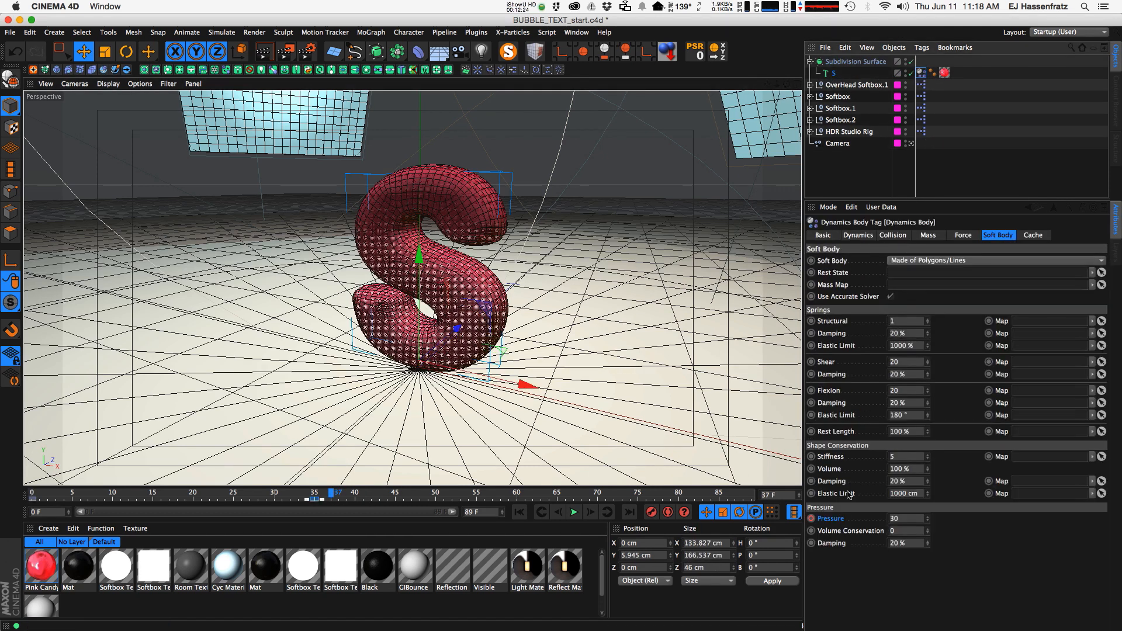
right_click(831, 520)
mouse_move(863, 510)
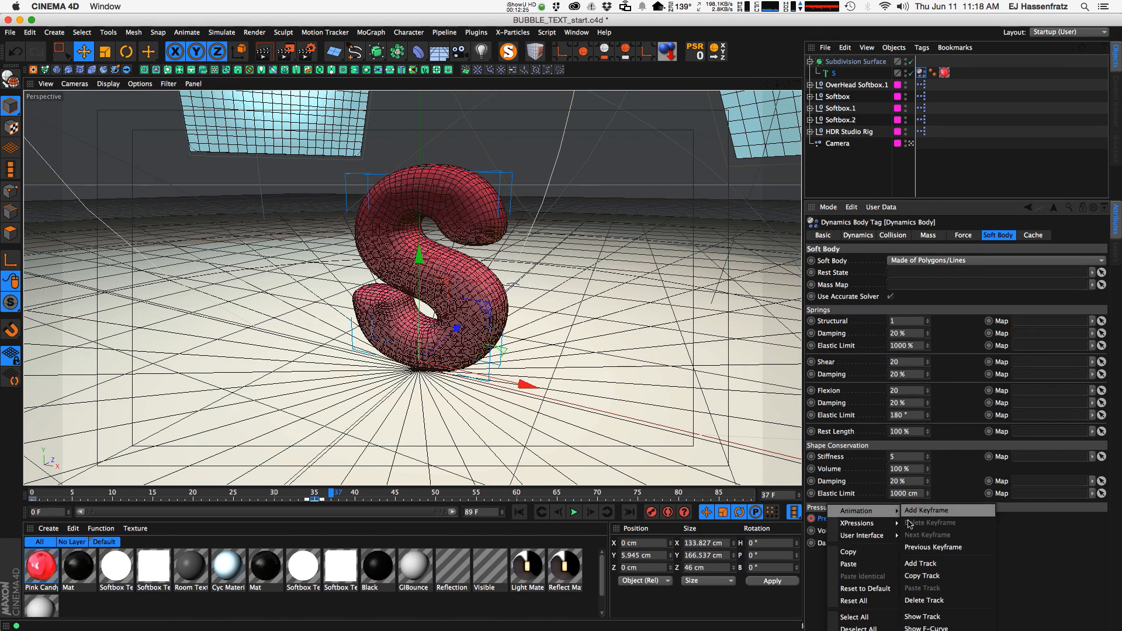
left_click(936, 601)
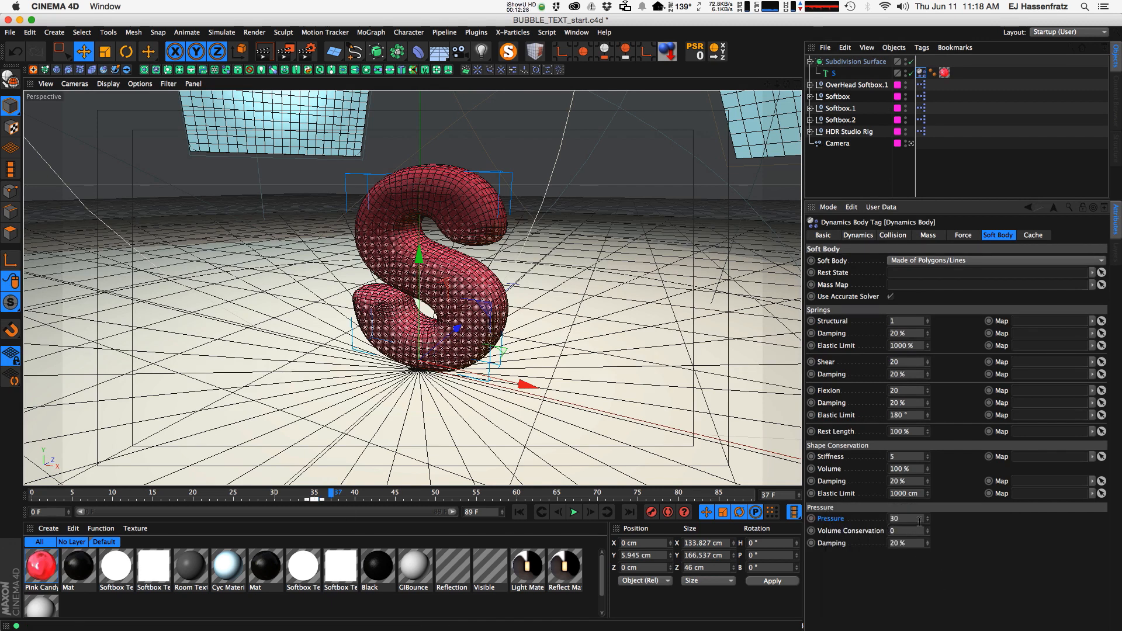
Keyframe the soft body Pressure from 0 at frame 0 to -30 at frame 35, and preview the animation from the start.
left_click(518, 513)
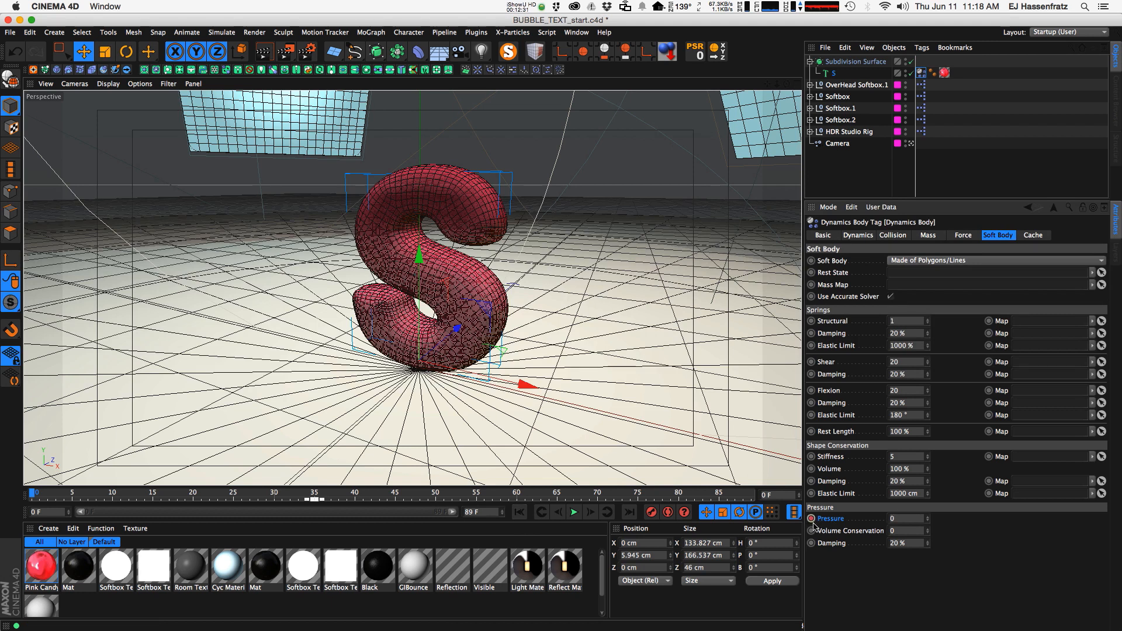
left_click(315, 495)
left_click(906, 517)
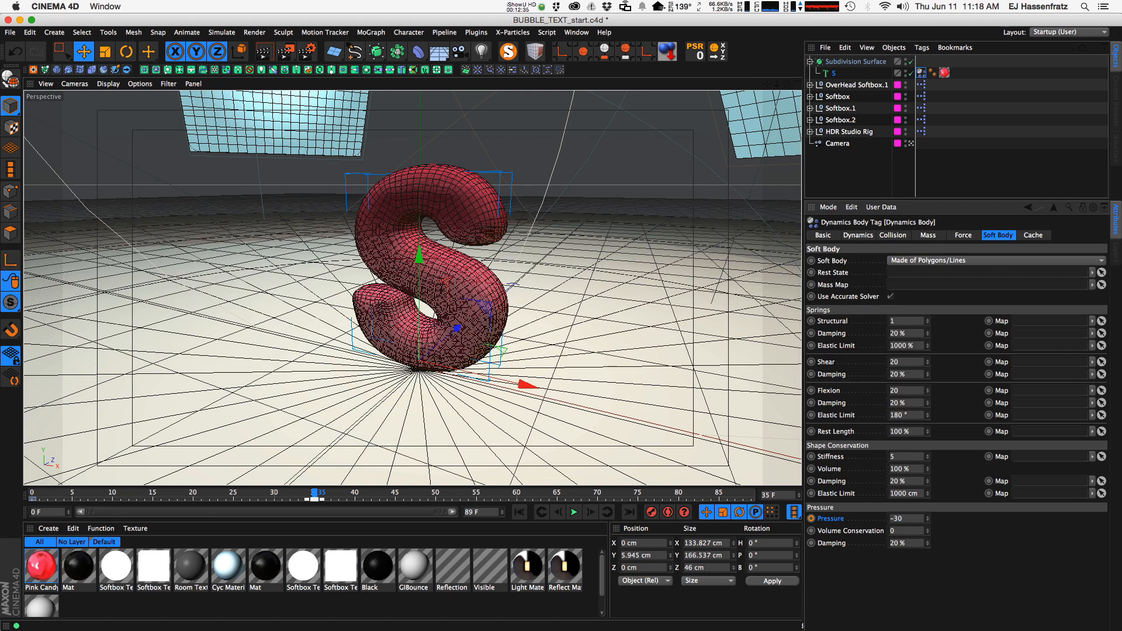
left_click(522, 424)
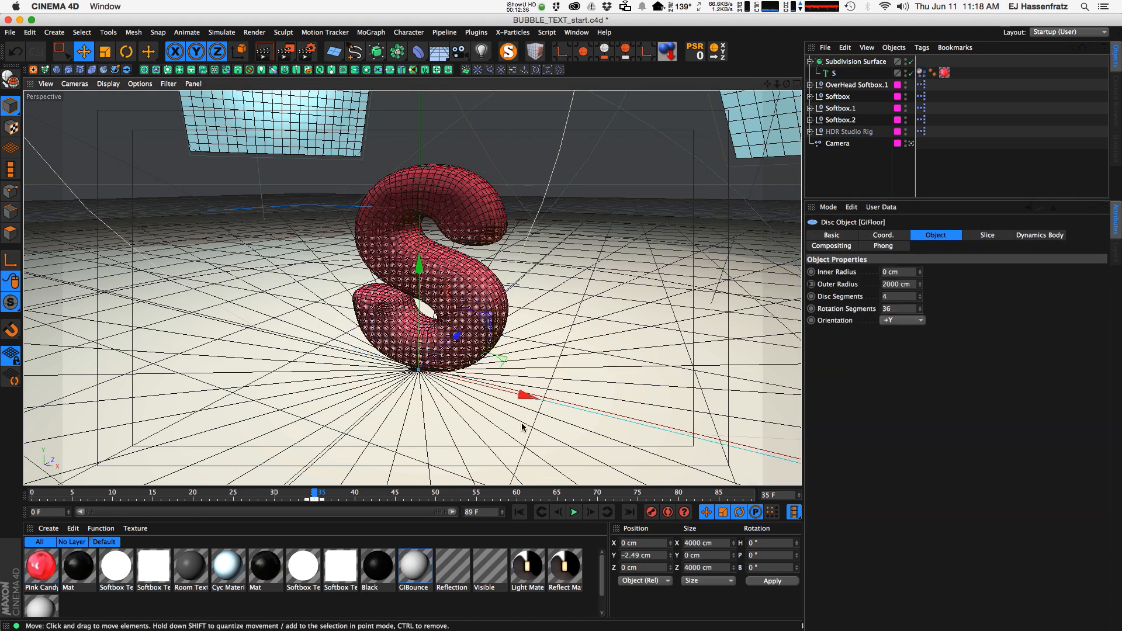
left_click(922, 73)
left_click(519, 512)
left_click(574, 512)
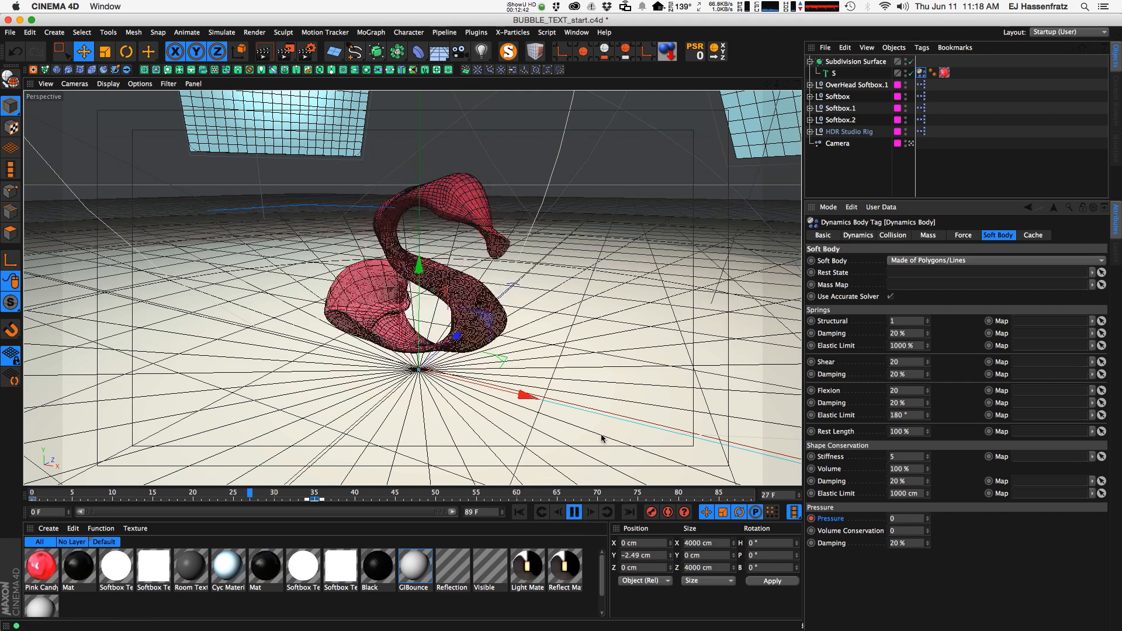
left_click(574, 512)
left_click(519, 512)
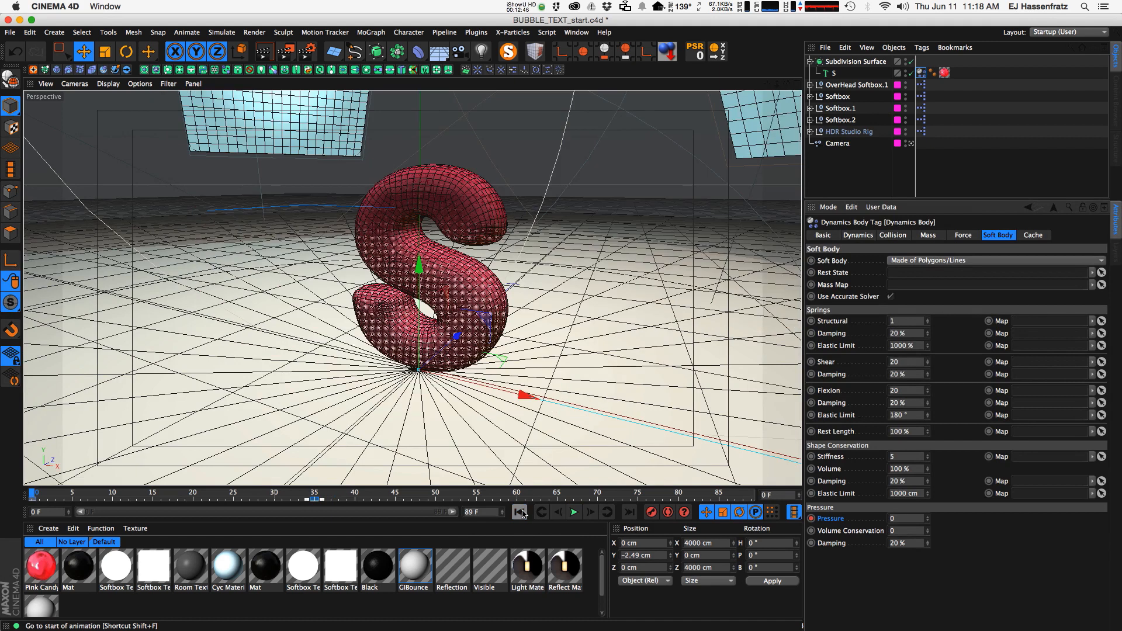
Change the Pressure keyframe at frame 35 to -10, preview the deflation, and return to the start.
left_click(314, 496)
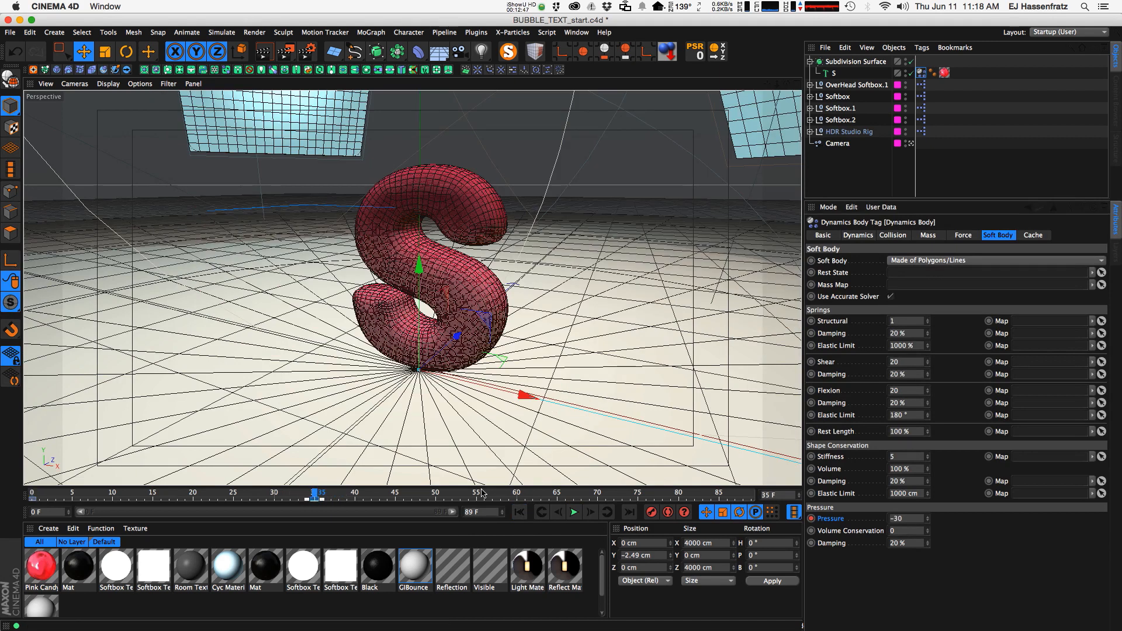
double_click(905, 518)
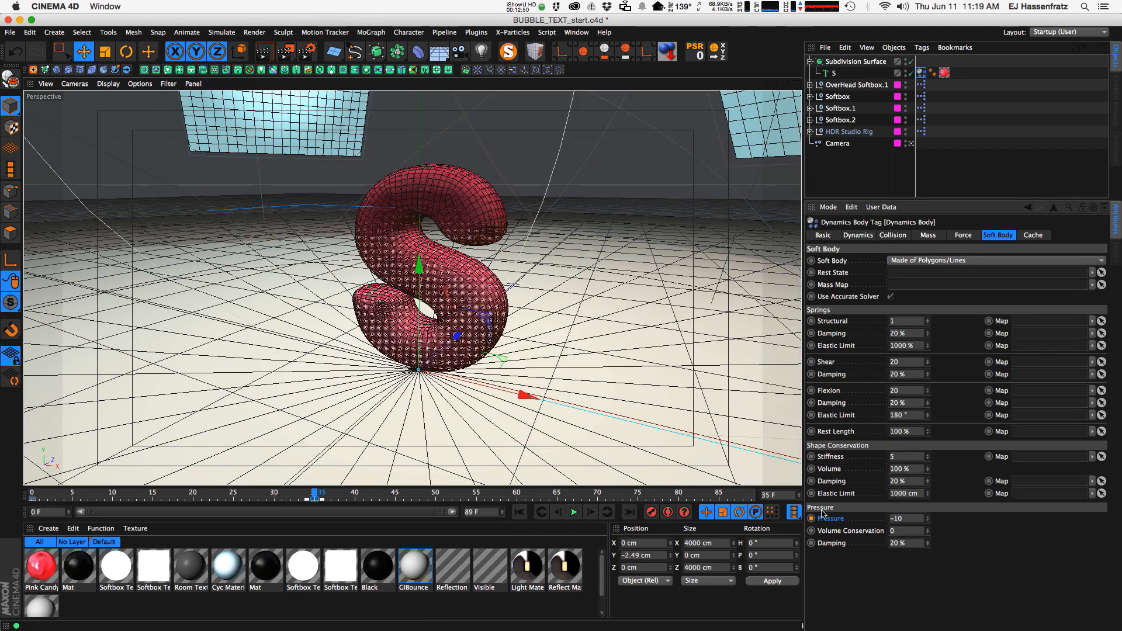
left_click(574, 512)
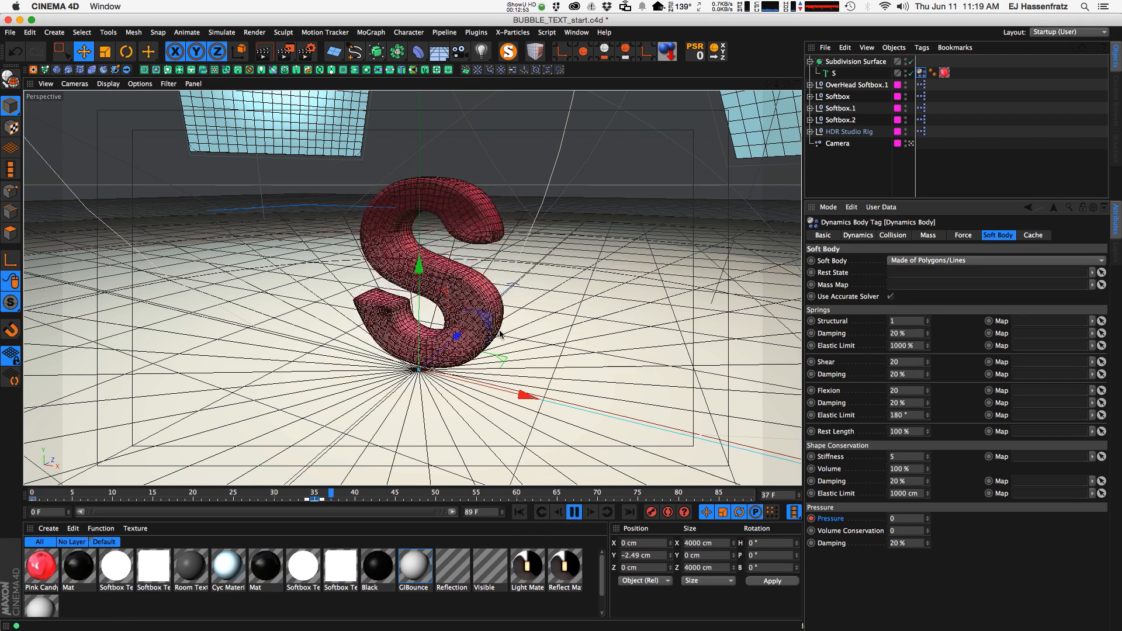
mouse_move(467, 322)
left_mouse_down("alt")
mouse_move(383, 335)
mouse_move(475, 335)
left_mouse_up("alt")
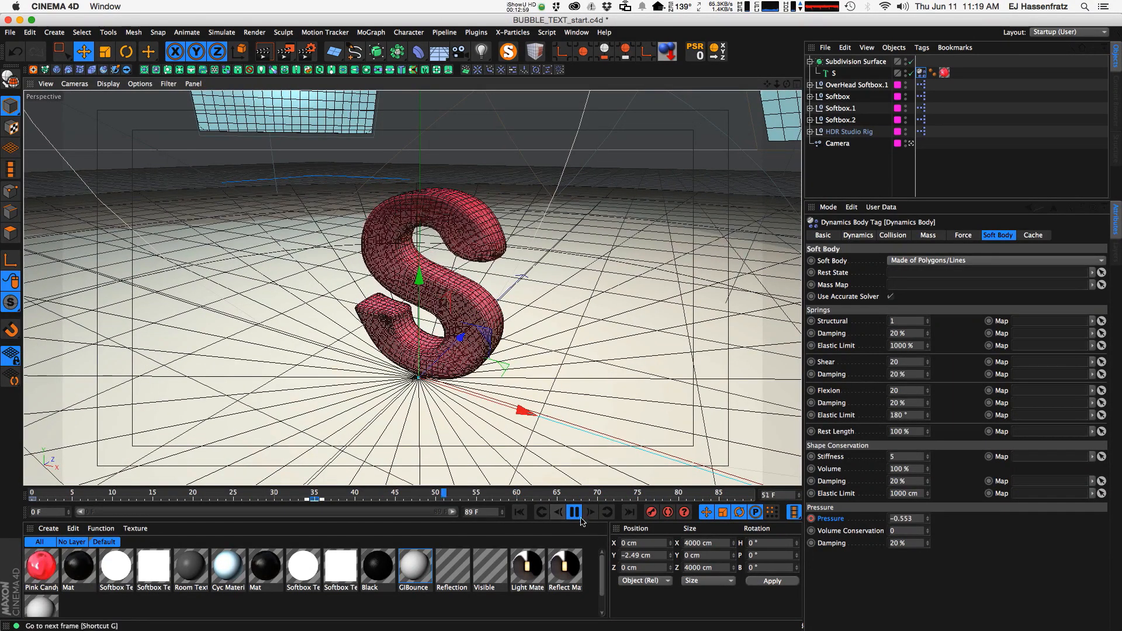
left_click(573, 512)
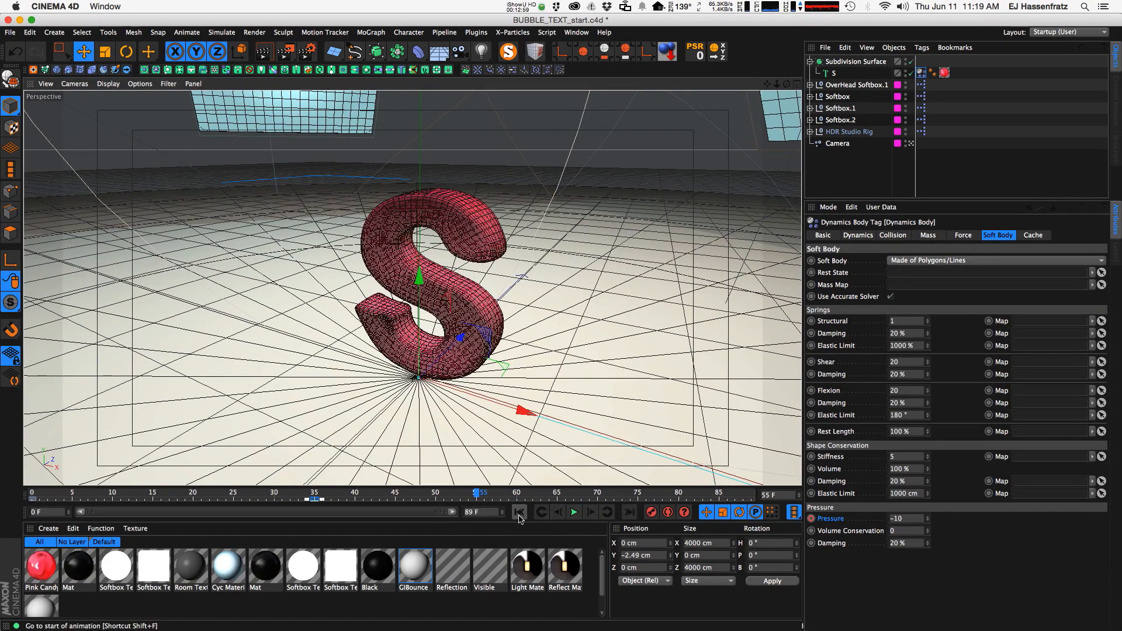
left_click(519, 512)
Change the Pressure keyframe at frame 35 to 30 and play the simulation to frame 58.
left_click(315, 495)
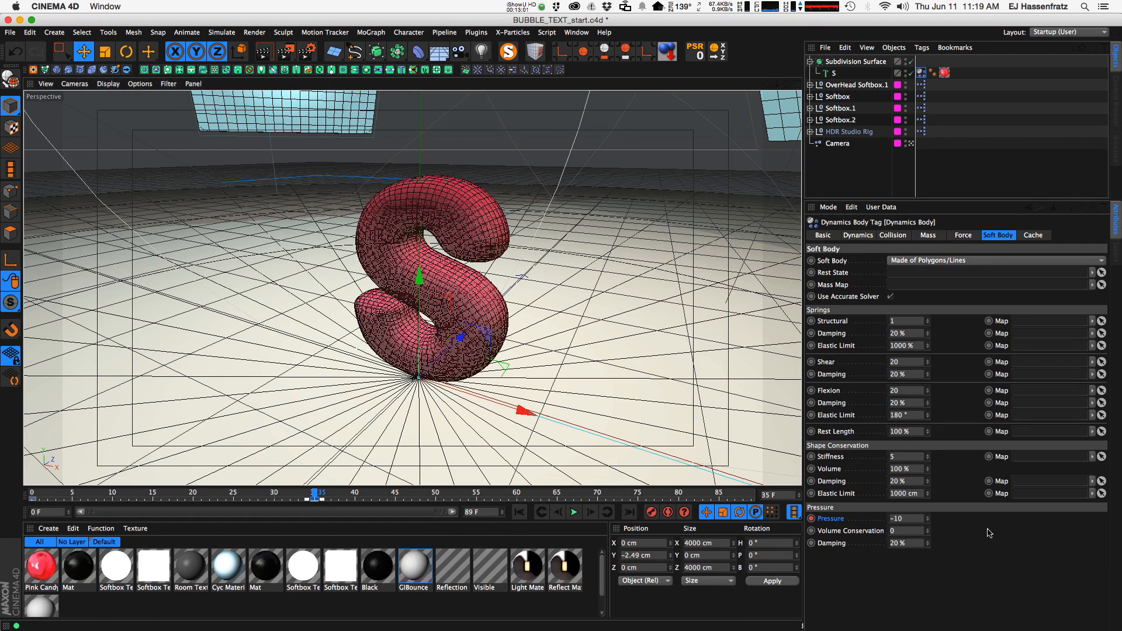
left_click(900, 519)
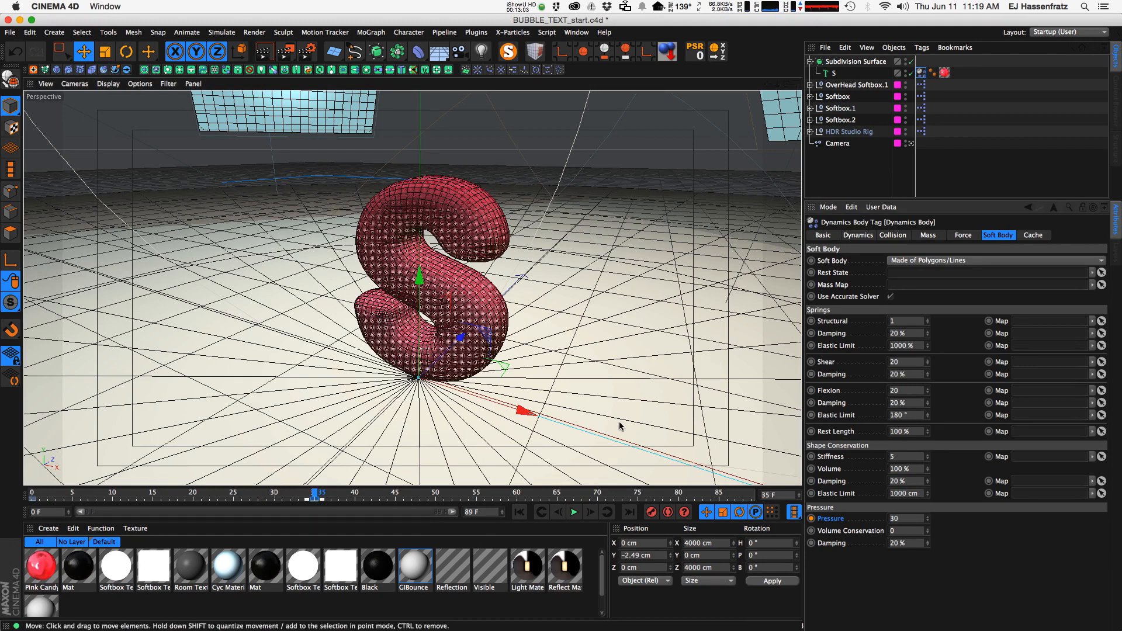
left_click(572, 513)
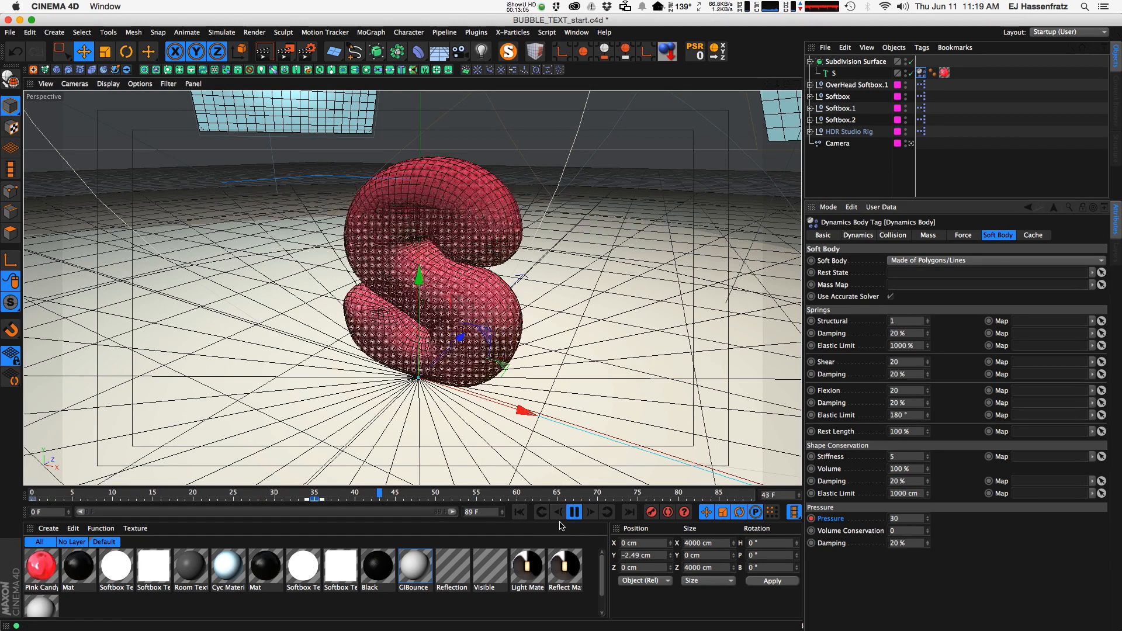
mouse_move(460, 318)
left_mouse_down("alt")
mouse_move(485, 305)
mouse_move(480, 315)
left_mouse_up("alt")
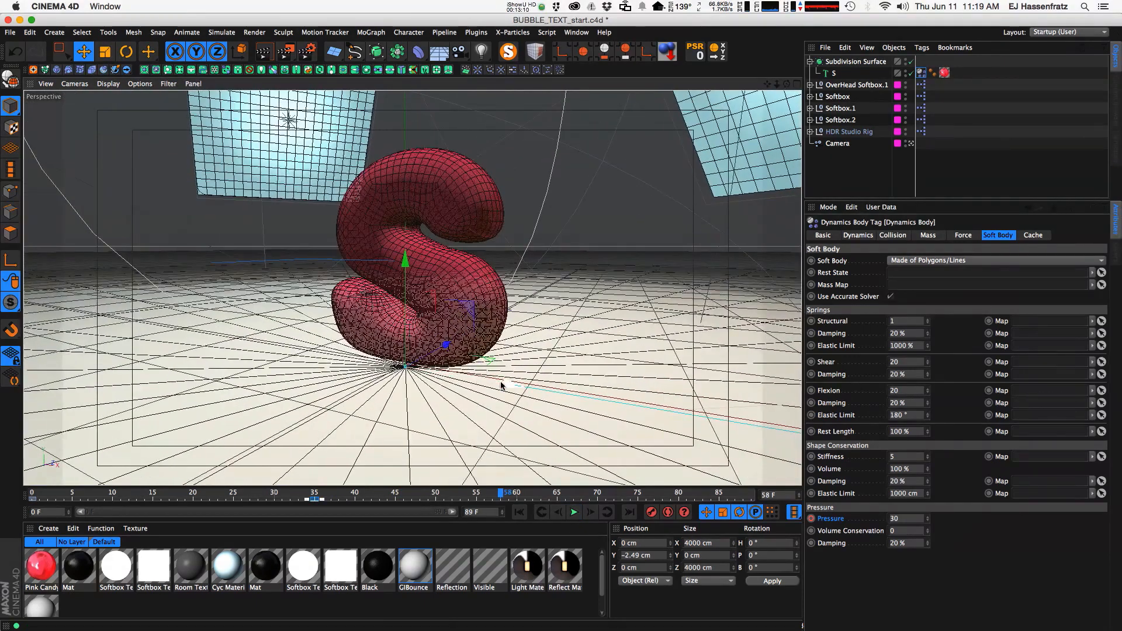
Delete the Pressure animation track and set the inflated letter's current shape as its dynamics initial state.
right_click(842, 521)
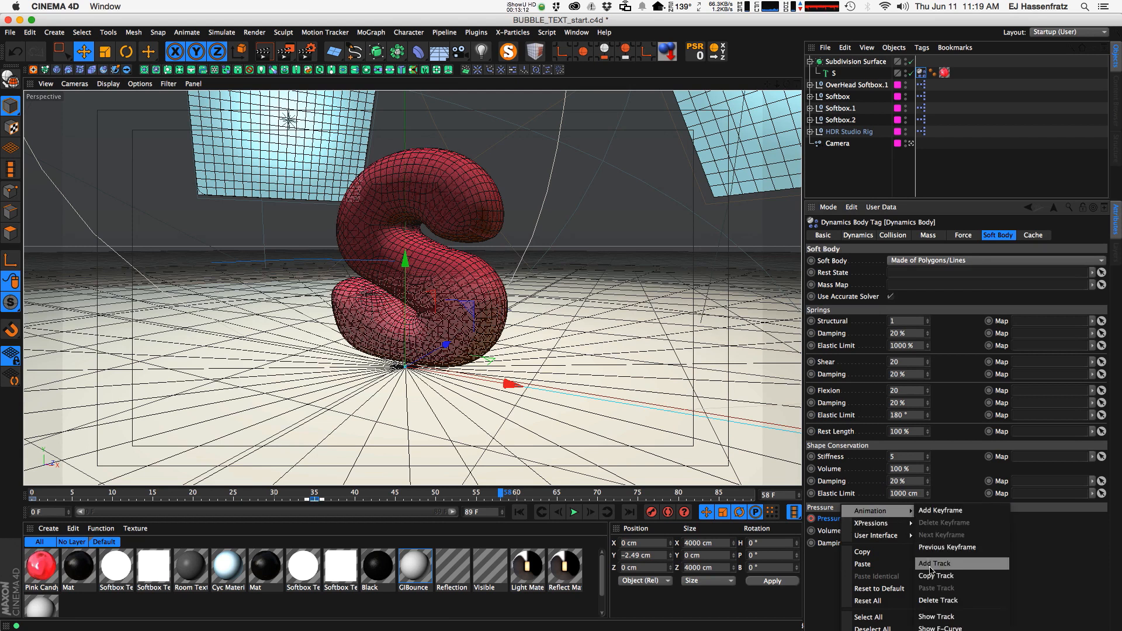
left_click(941, 599)
left_click(858, 235)
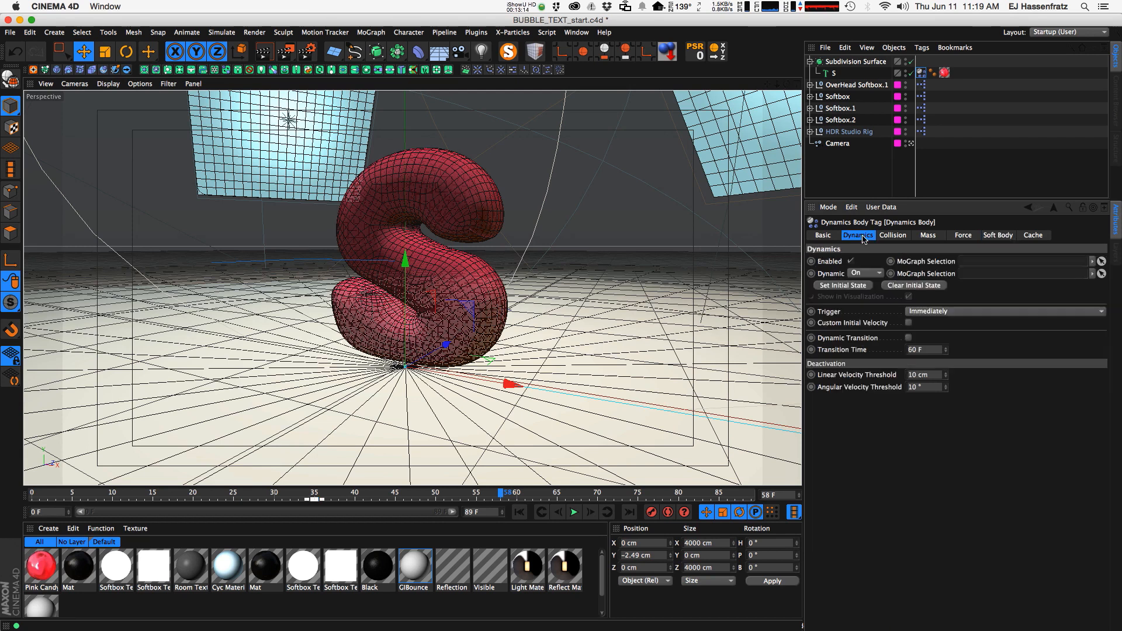
left_click(845, 287)
left_click(847, 288)
left_click(852, 287)
Play and scrub the first frames to check how the letter behaves from its initial state.
left_click(520, 513)
left_click(572, 514)
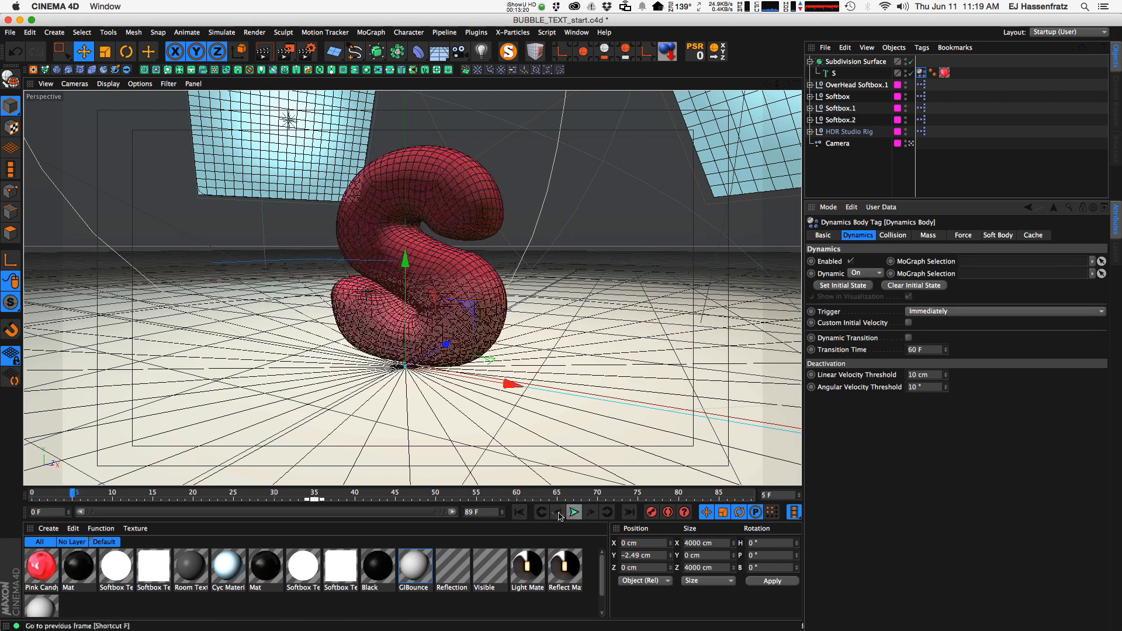
left_click_drag(65, 493, 159, 501)
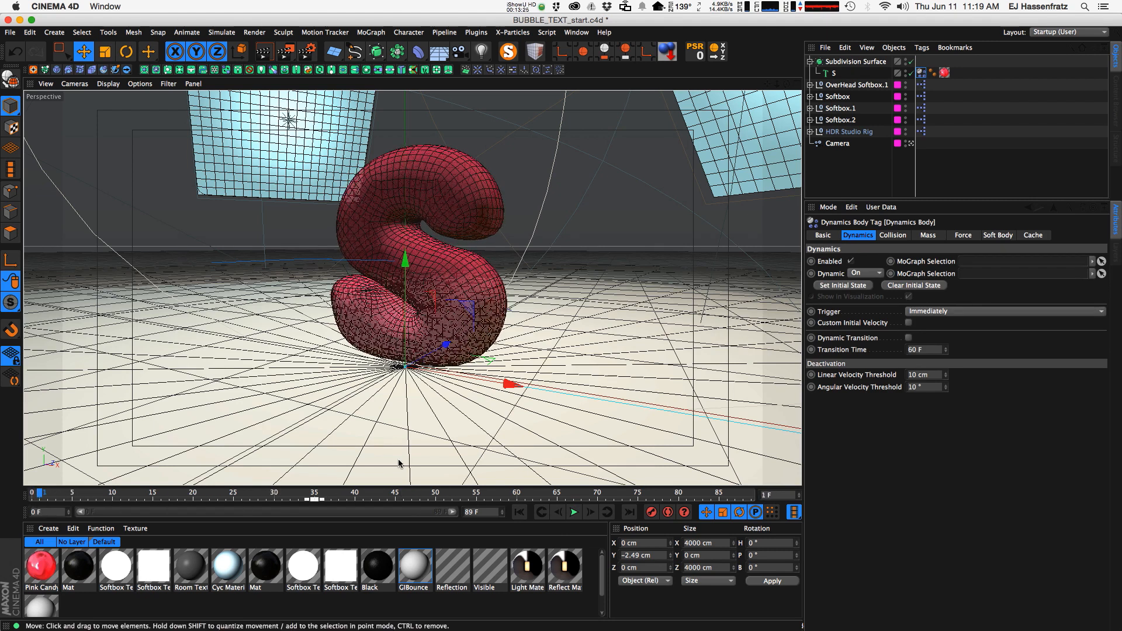
Disable the letter's dynamics and check that its shape holds by scrubbing and playing the timeline.
left_click(850, 261)
mouse_move(44, 495)
left_mouse_down()
mouse_move(8, 501)
mouse_move(57, 511)
left_mouse_up()
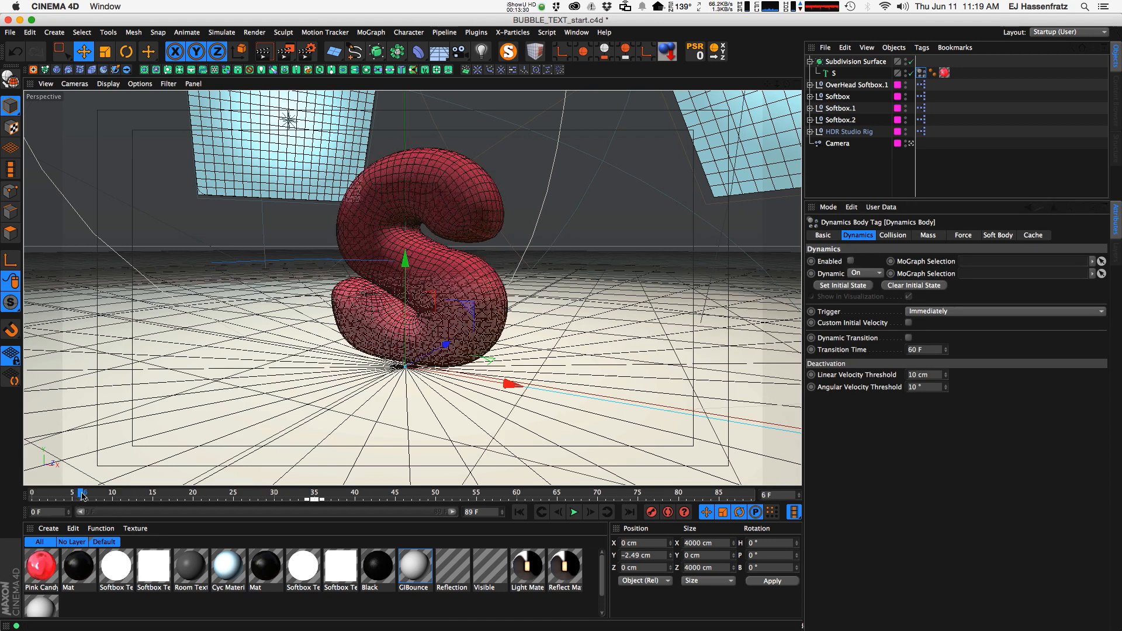
left_click(575, 512)
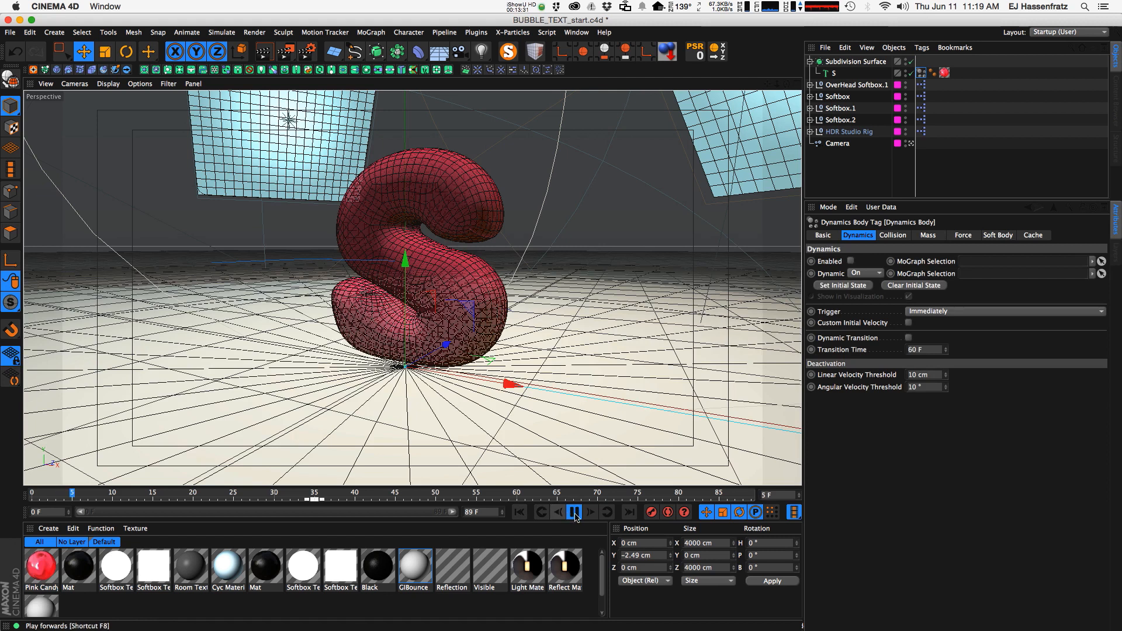
left_click(574, 513)
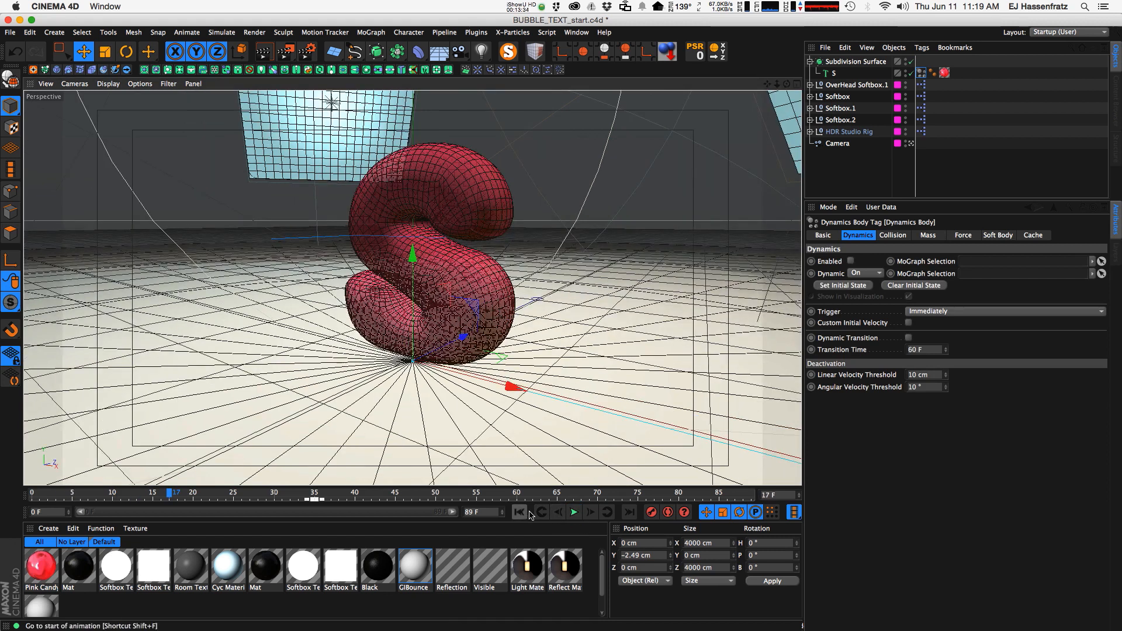
Frame the inflated letter from a low front angle and render the view.
left_click_drag(566, 432, 565, 325, "alt")
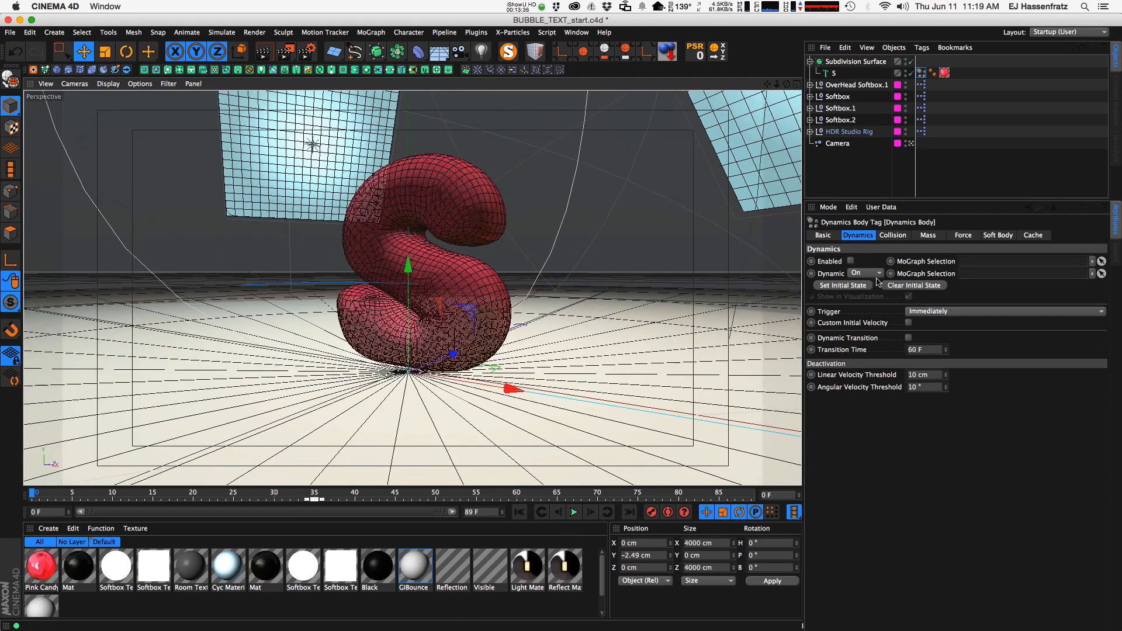
key("super+r")
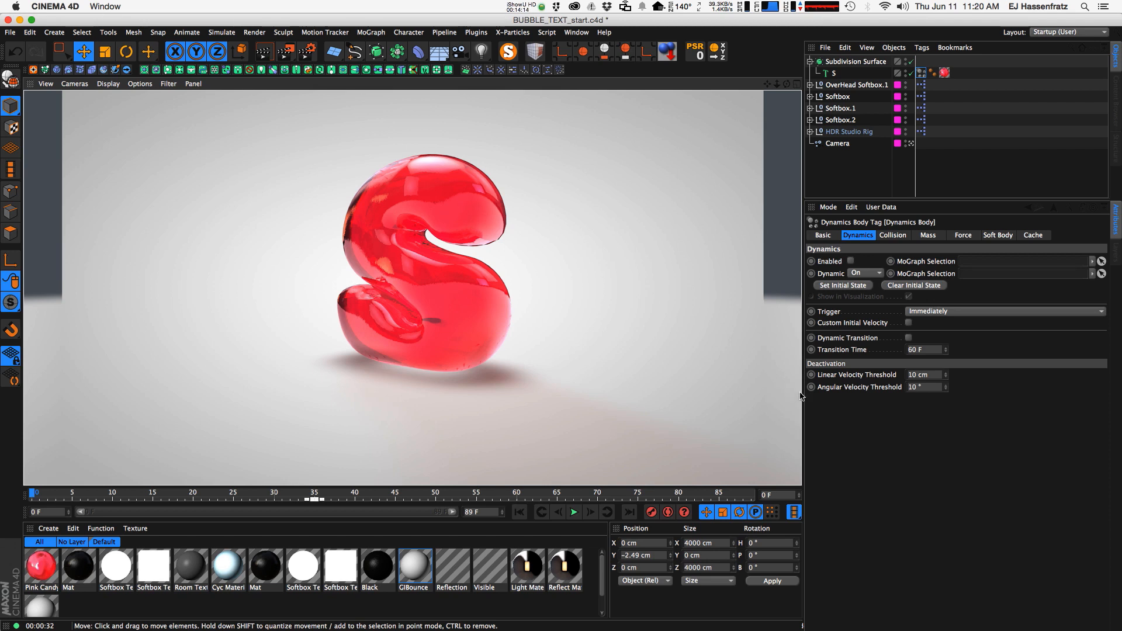
left_click(708, 421)
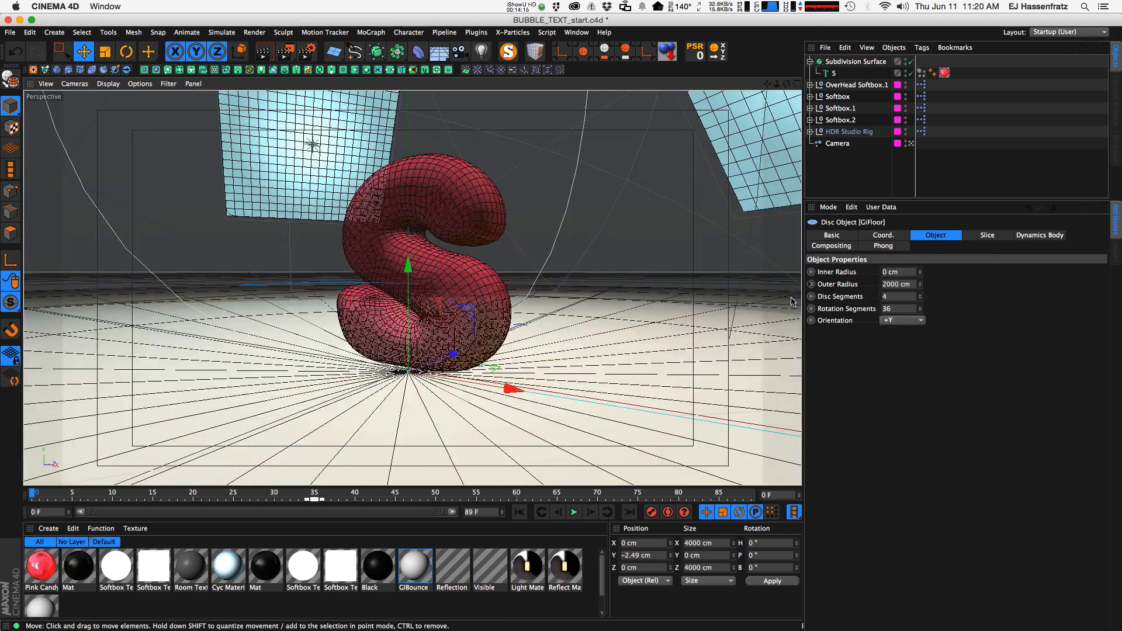
Inspect the S MoText's object properties and its underlying mesh by turning Subdivision Surface off and back on.
left_click(834, 73)
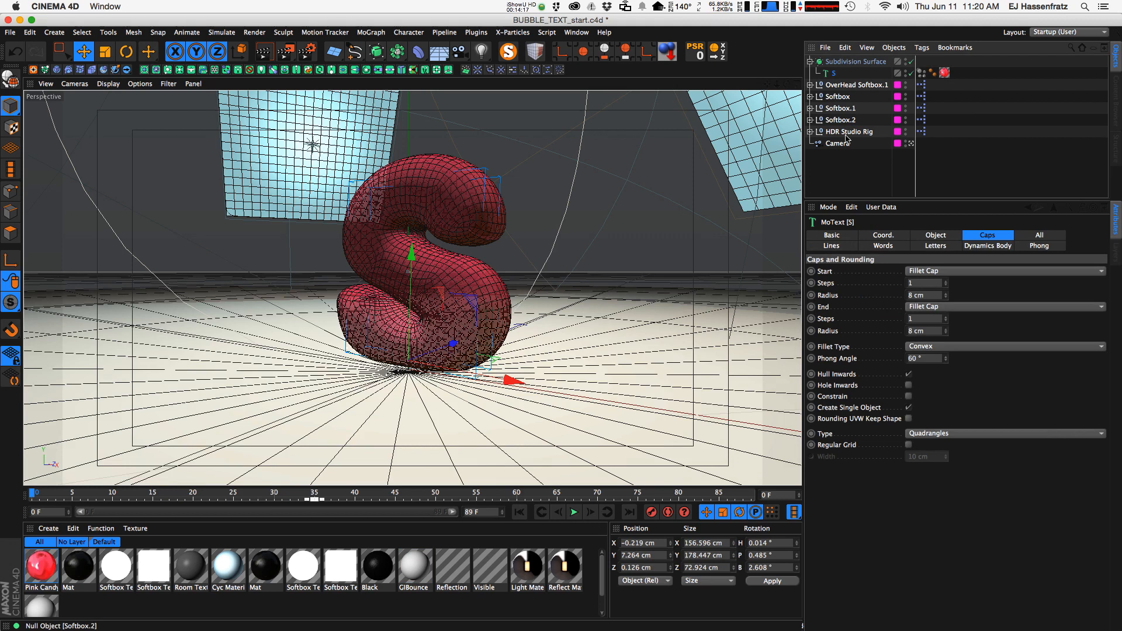
left_click(933, 235)
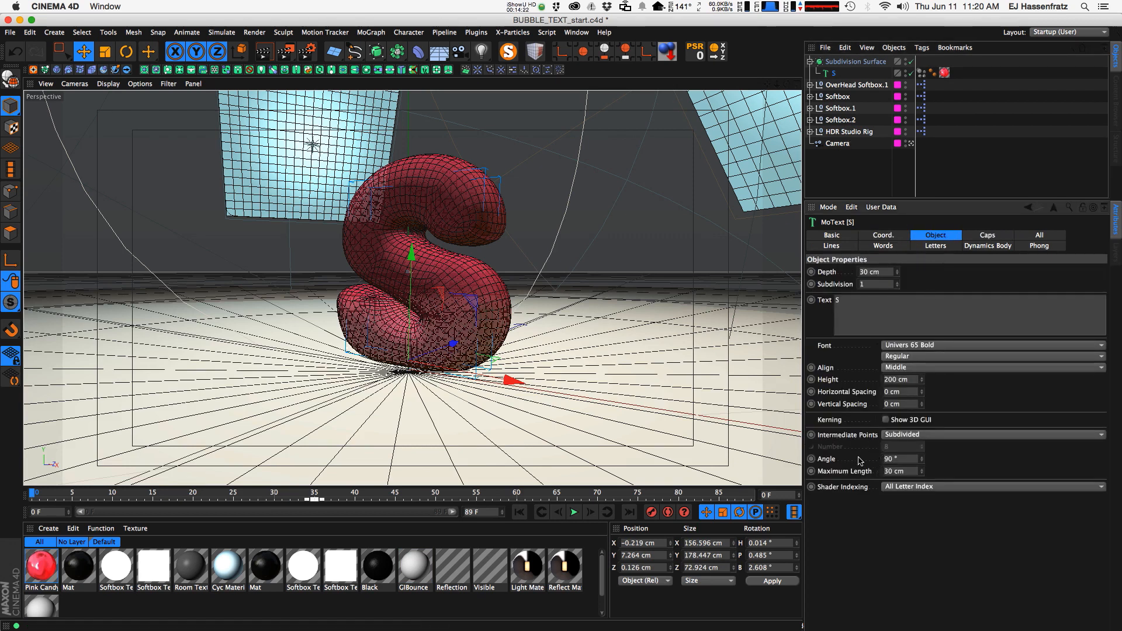
left_click(910, 61)
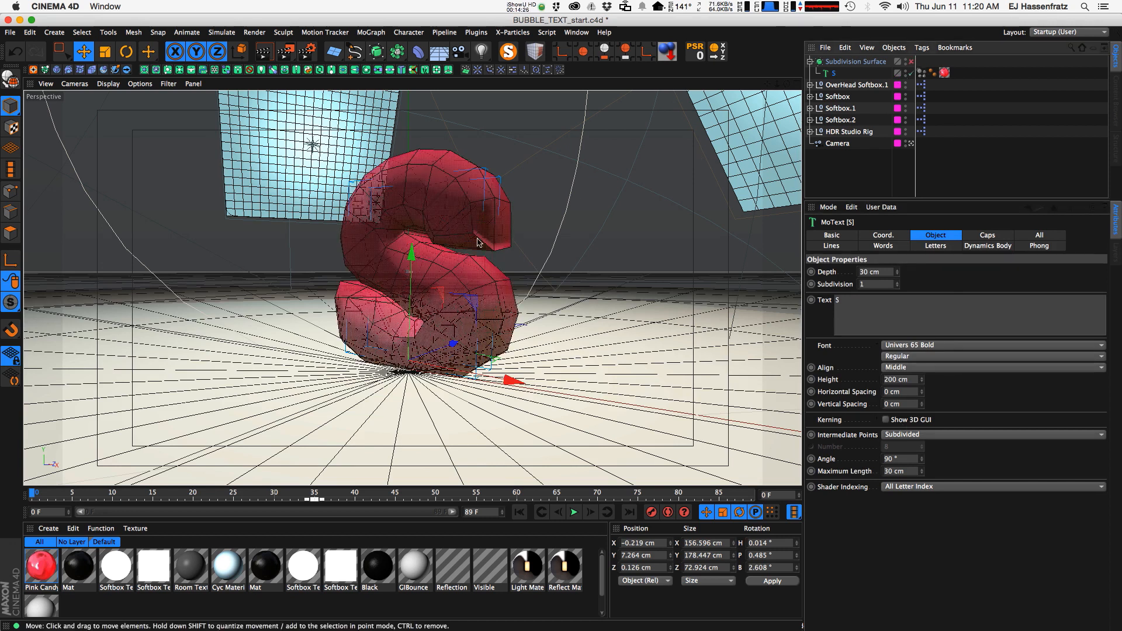
left_click(910, 62)
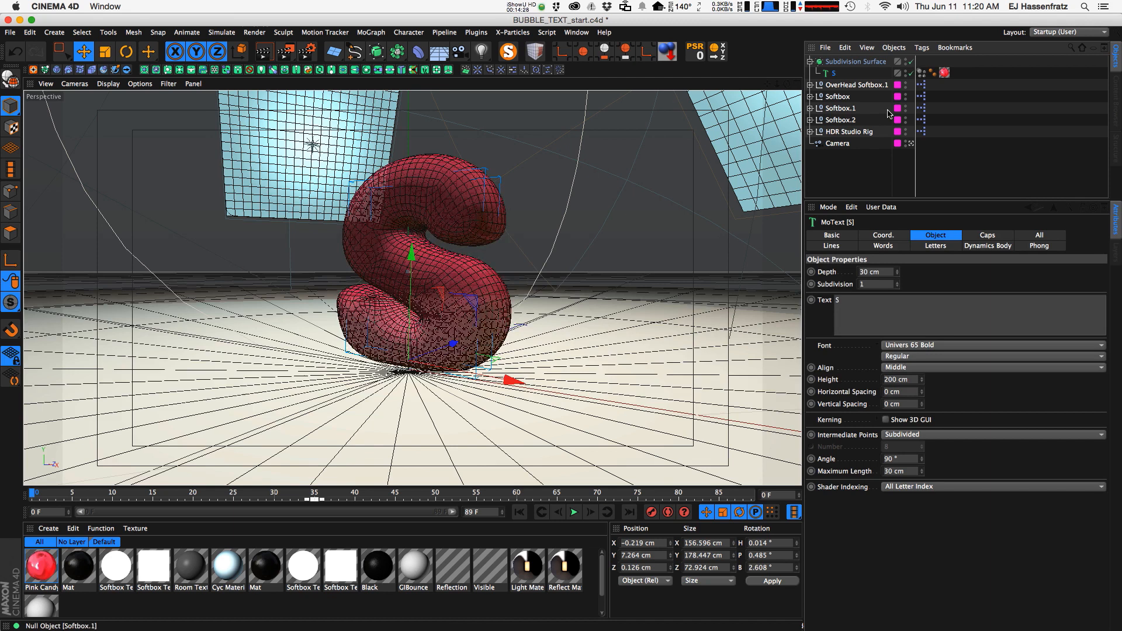
left_click(883, 235)
left_click(928, 236)
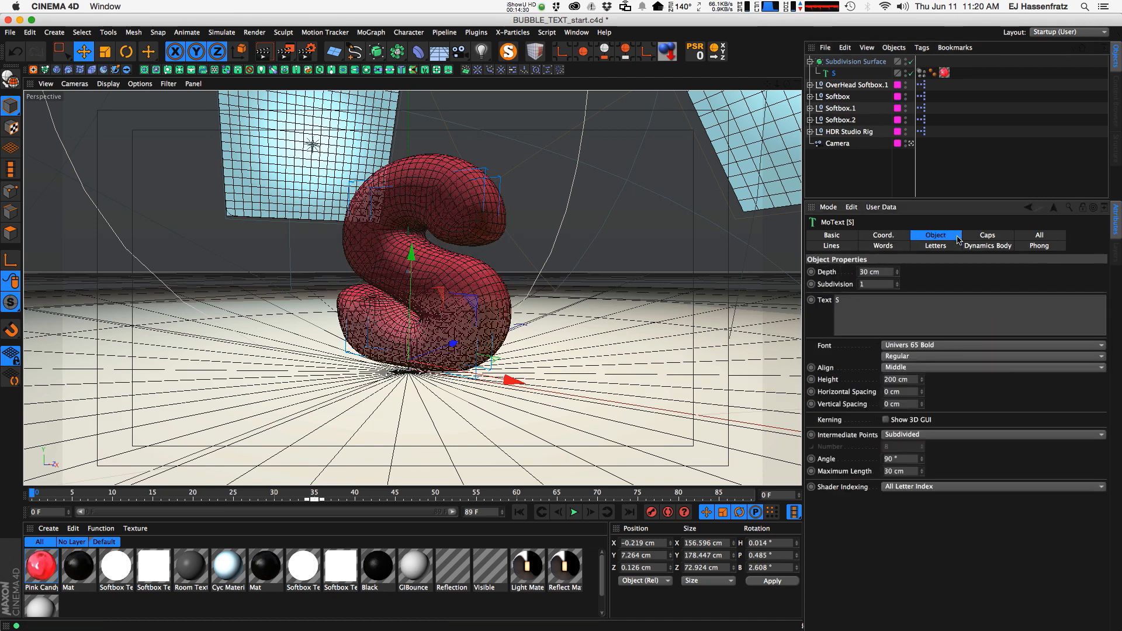
Set the Subdivision Surface's editor and renderer subdivisions to 4 and check the letter's smoothness up close.
left_click(859, 61)
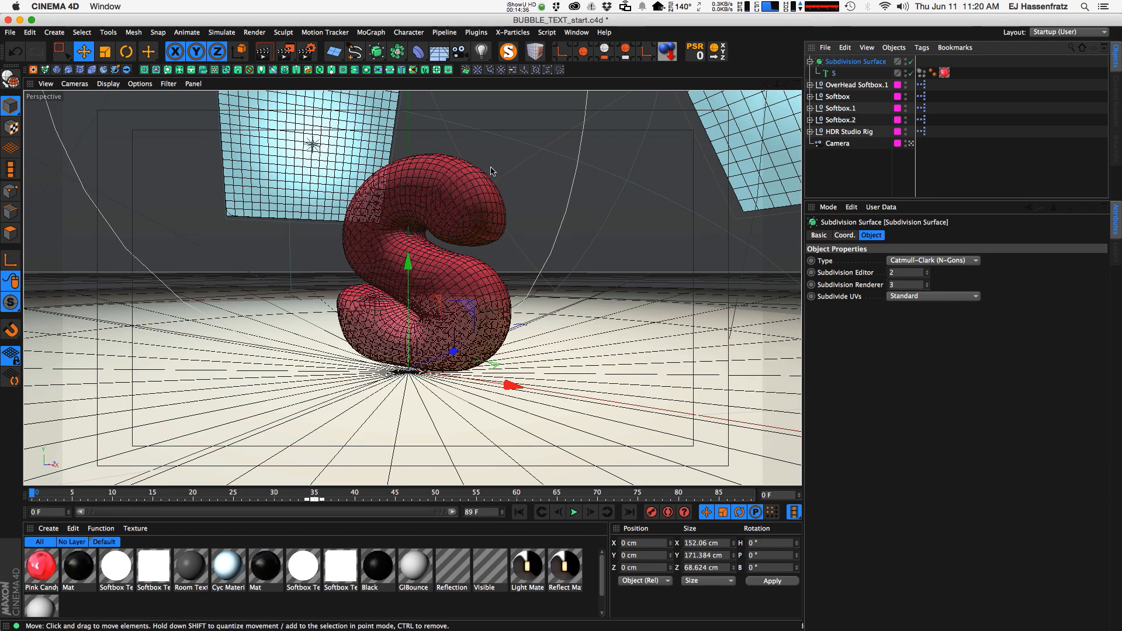
scroll(491, 171, "up", 10)
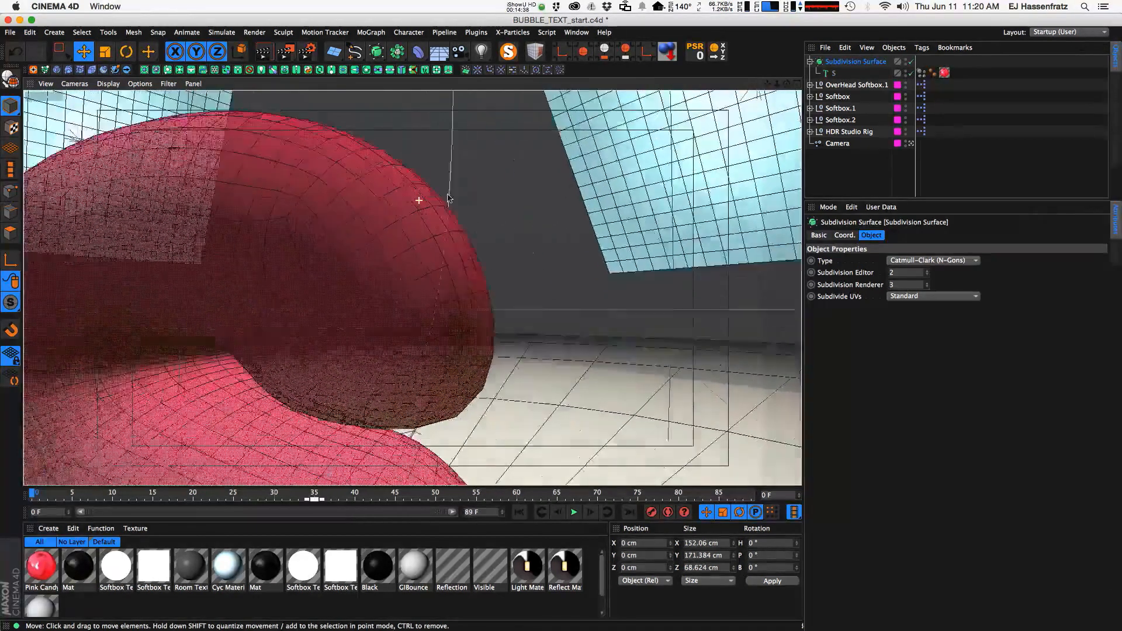
scroll(449, 199, "down", 10)
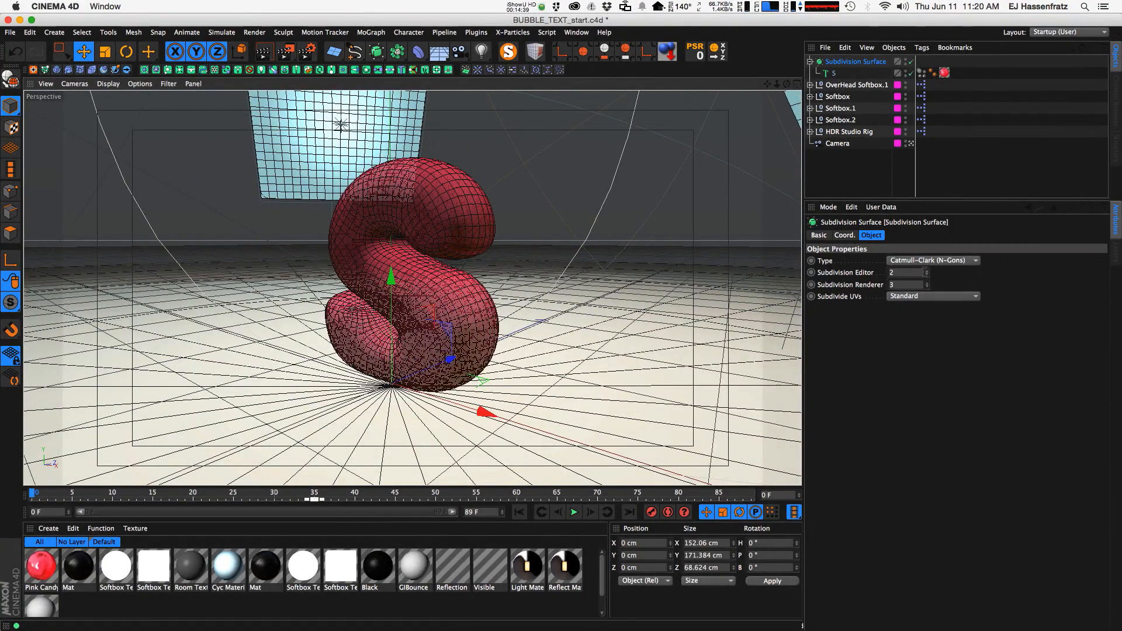
double_click(926, 271)
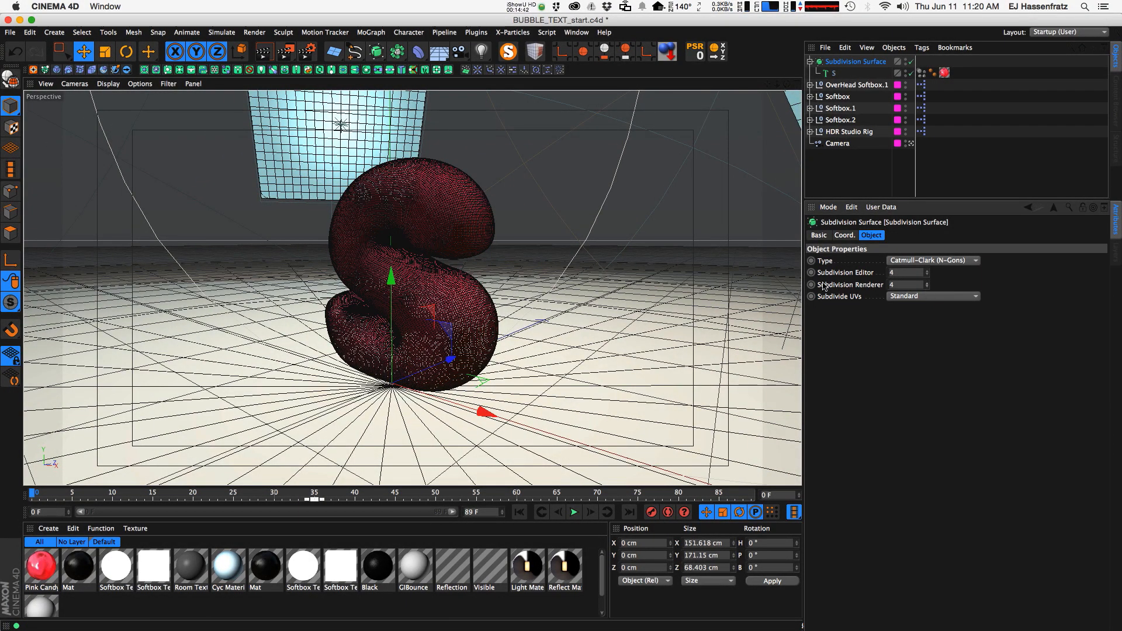
scroll(484, 196, "up", 8)
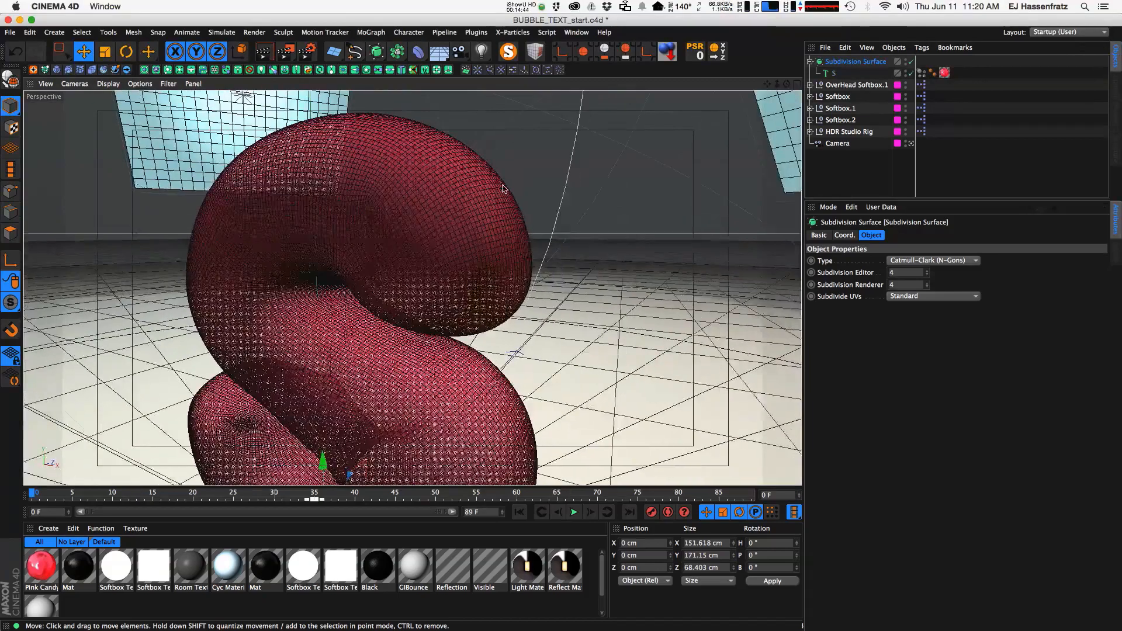
scroll(421, 204, "down", 6)
left_click_drag(371, 262, 422, 257, "alt")
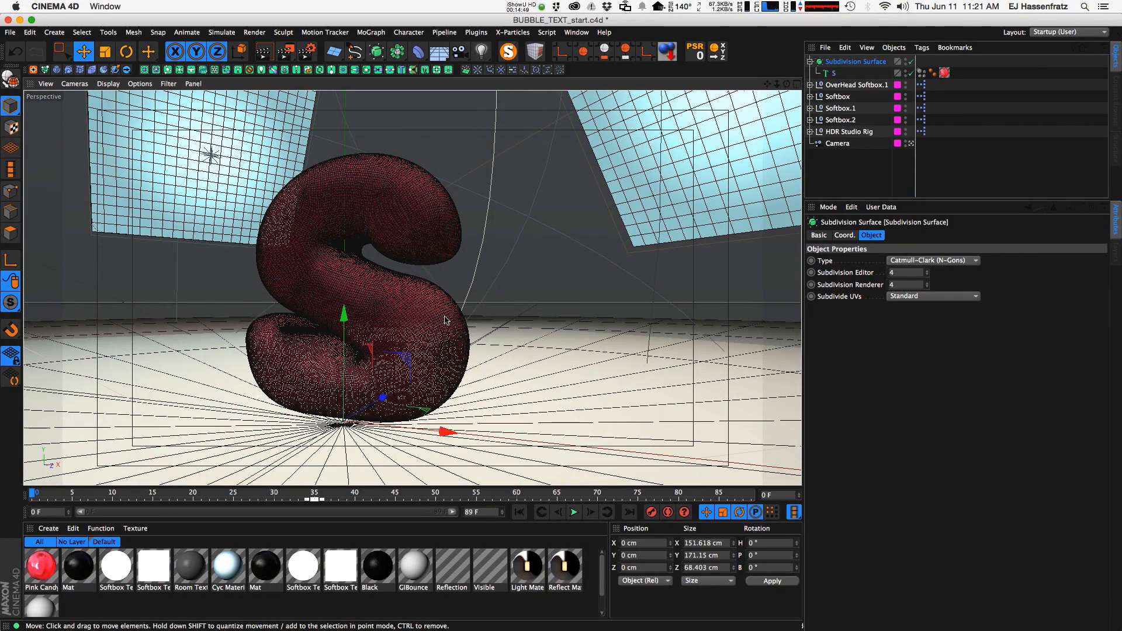
Set the S MoText's start fillet cap radius to 12 cm and play the timeline to test its effect on the frozen shape.
scroll(432, 324, "down", 2)
left_click_drag(432, 324, 423, 341, "alt")
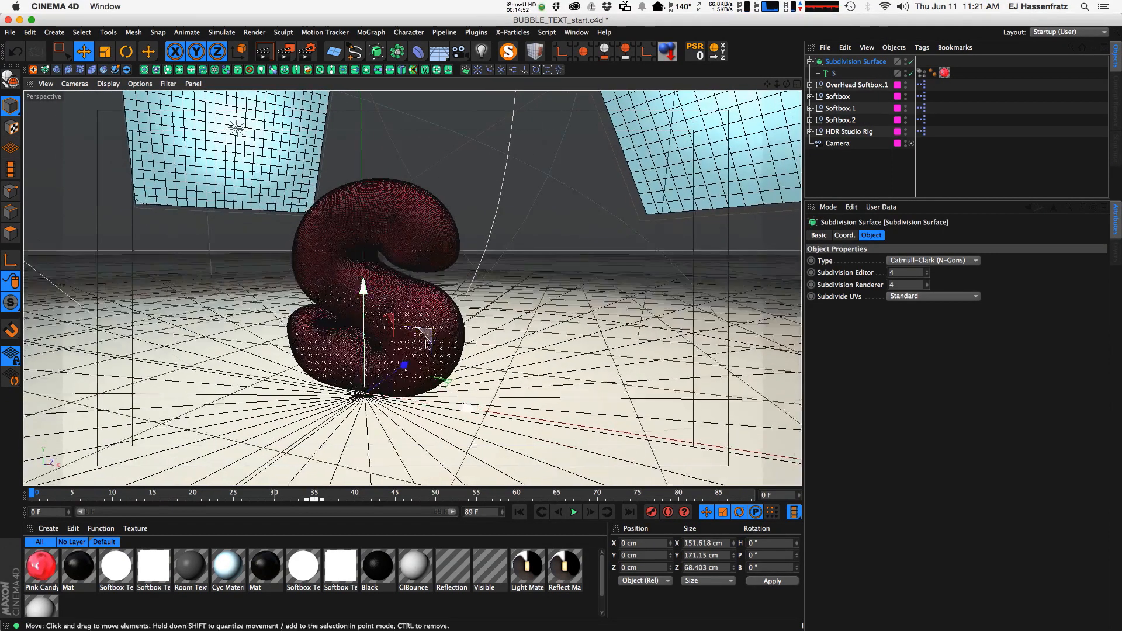
left_click(845, 236)
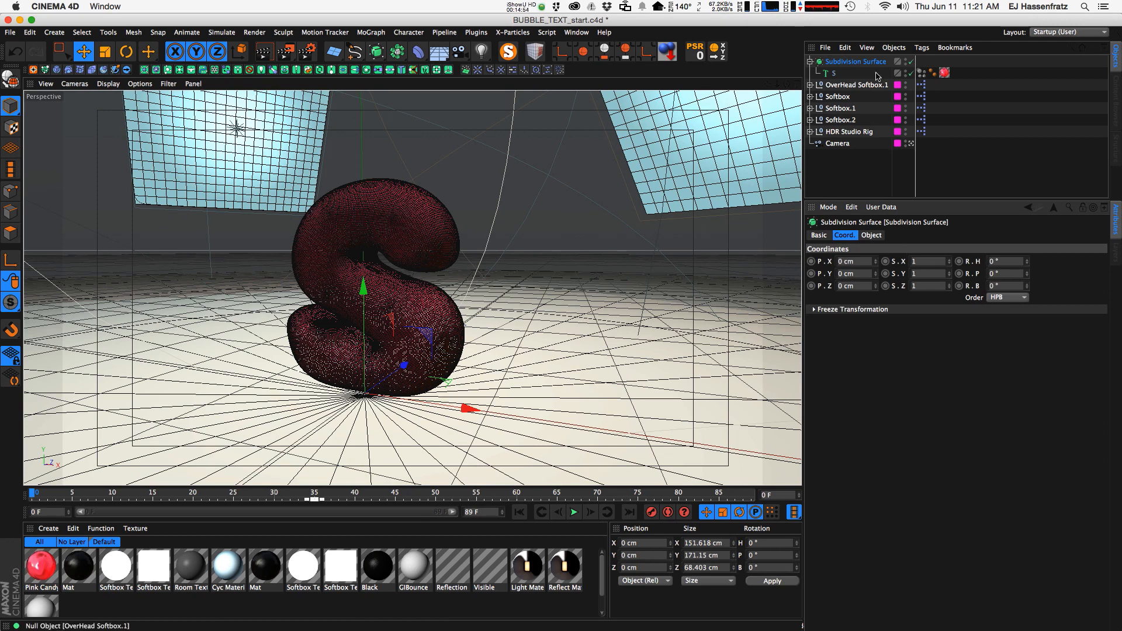
left_click(922, 73)
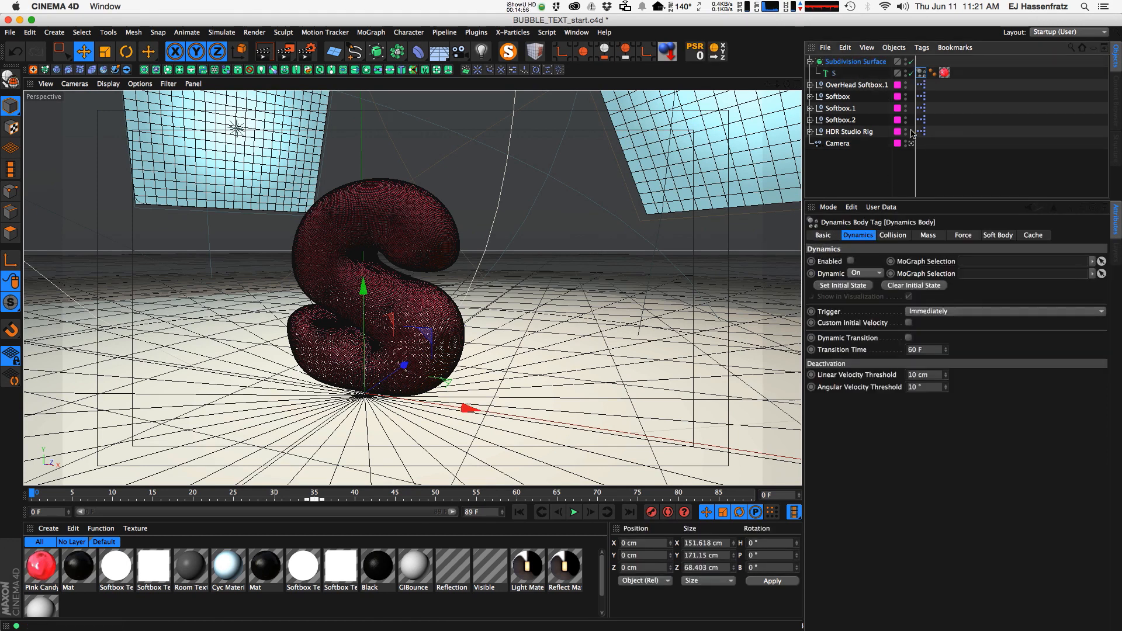
left_click(830, 73)
left_click(938, 235)
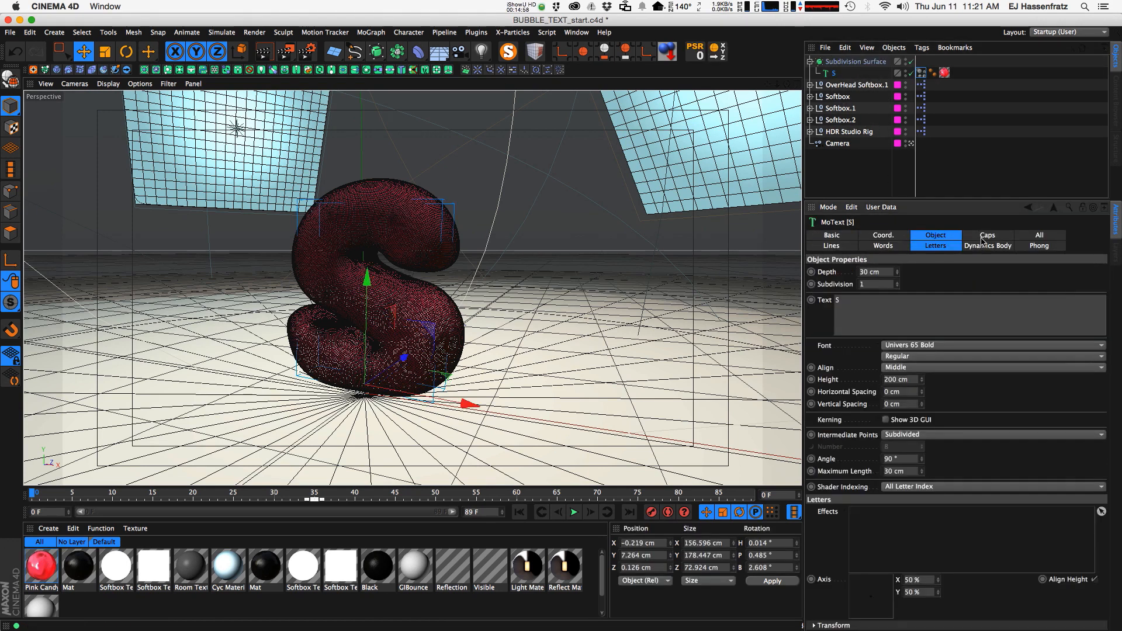
left_click(980, 237)
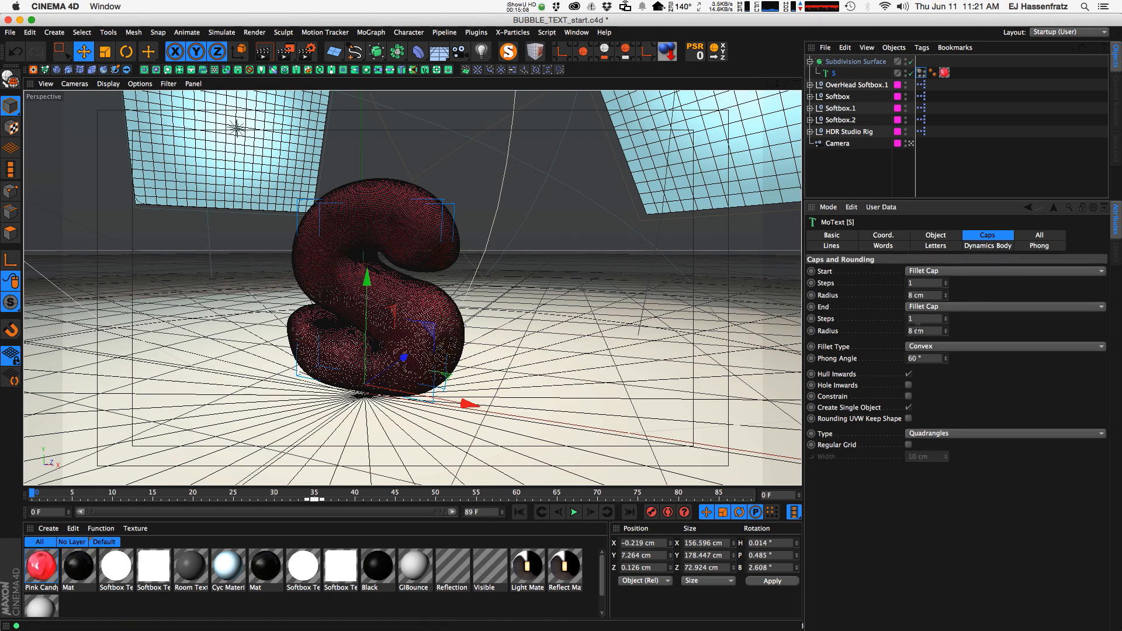
left_click_drag(945, 296, 946, 289)
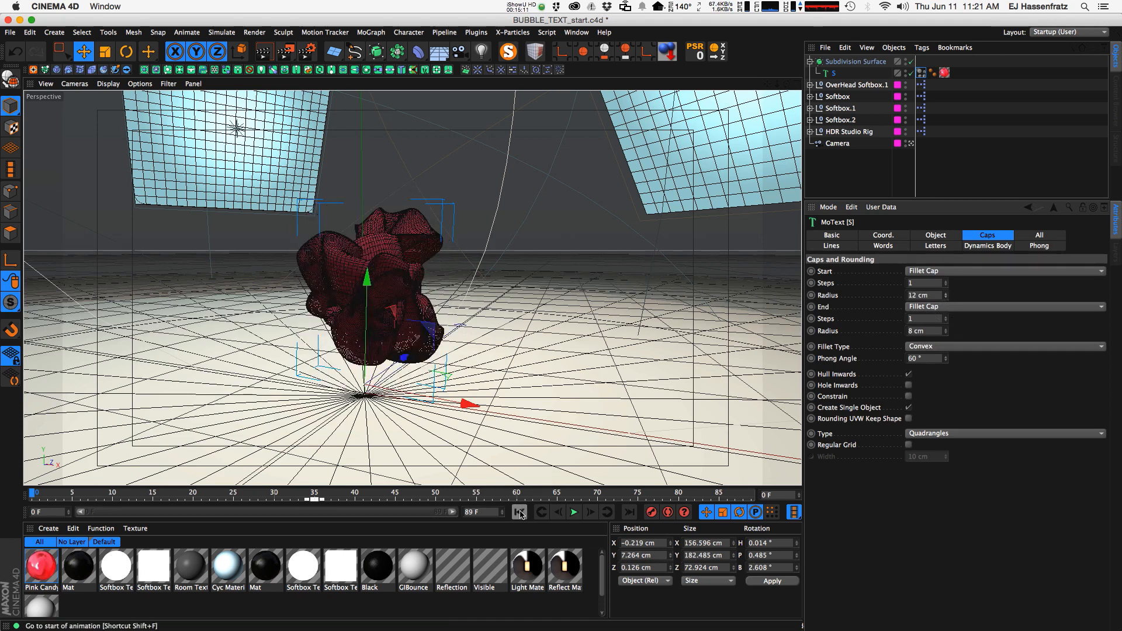
left_click(574, 512)
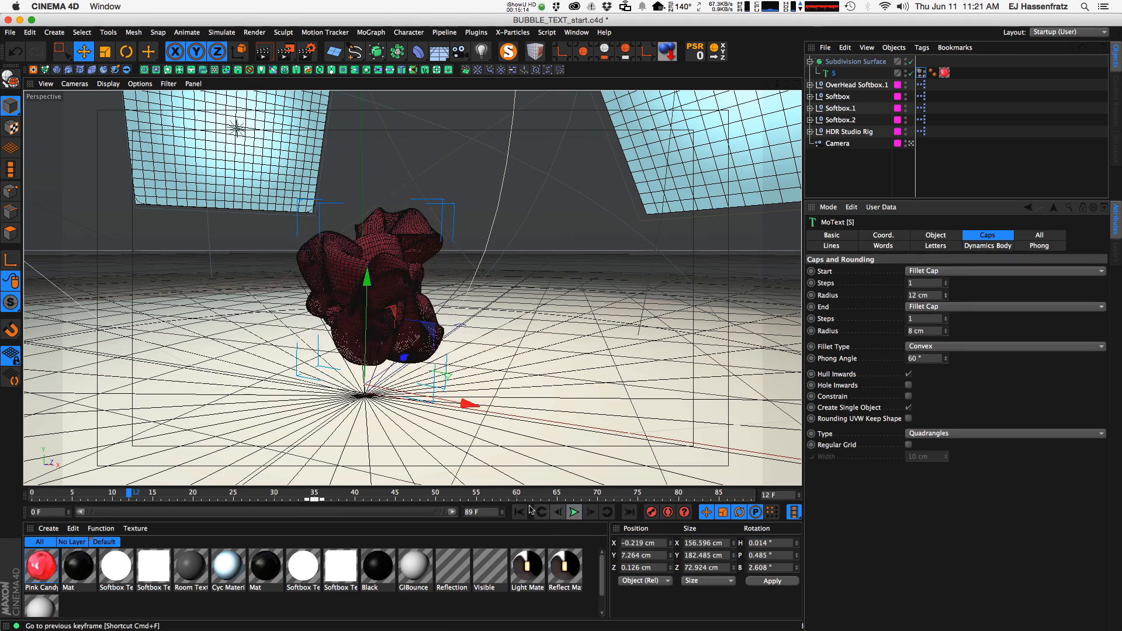
Delete the Dynamics Body tag from the S MoText.
key("Delete")
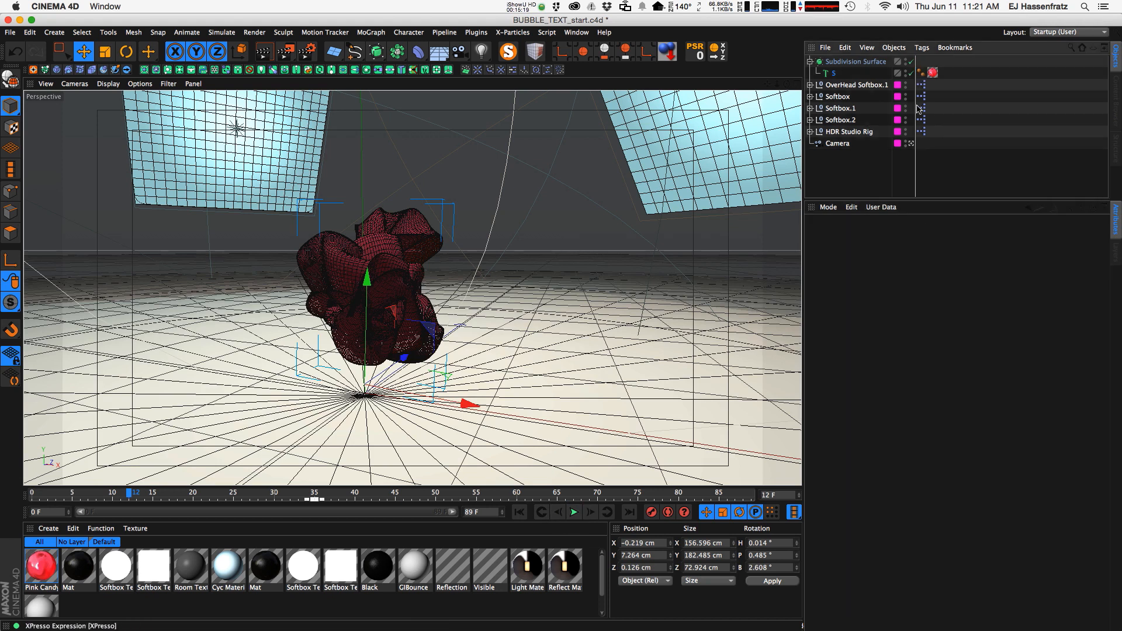